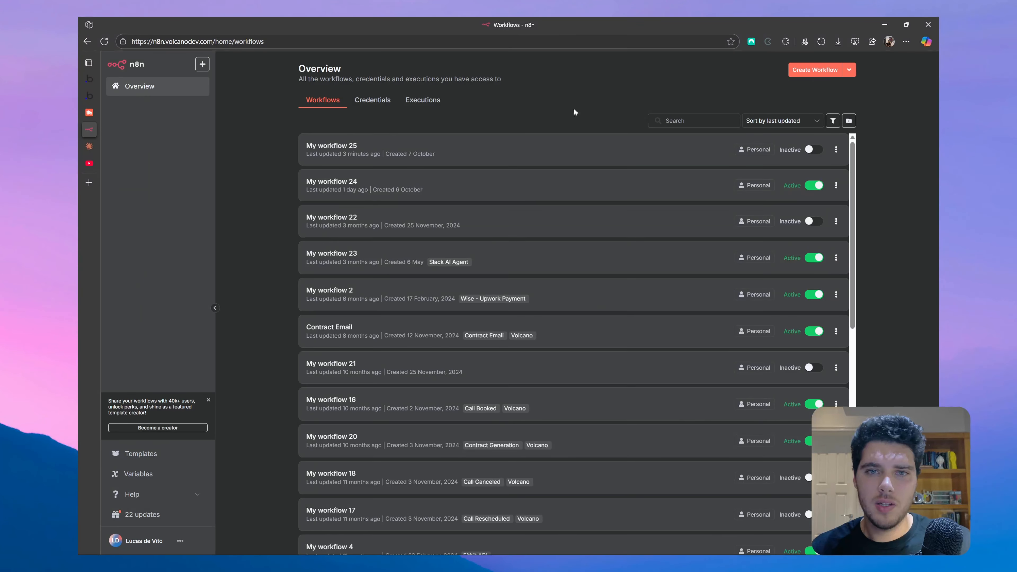
# - Create a new workflow with an 'On webhook call' trigger, copy its Test URL, and keep Respond on Immediately
pyautogui.click(815, 70)
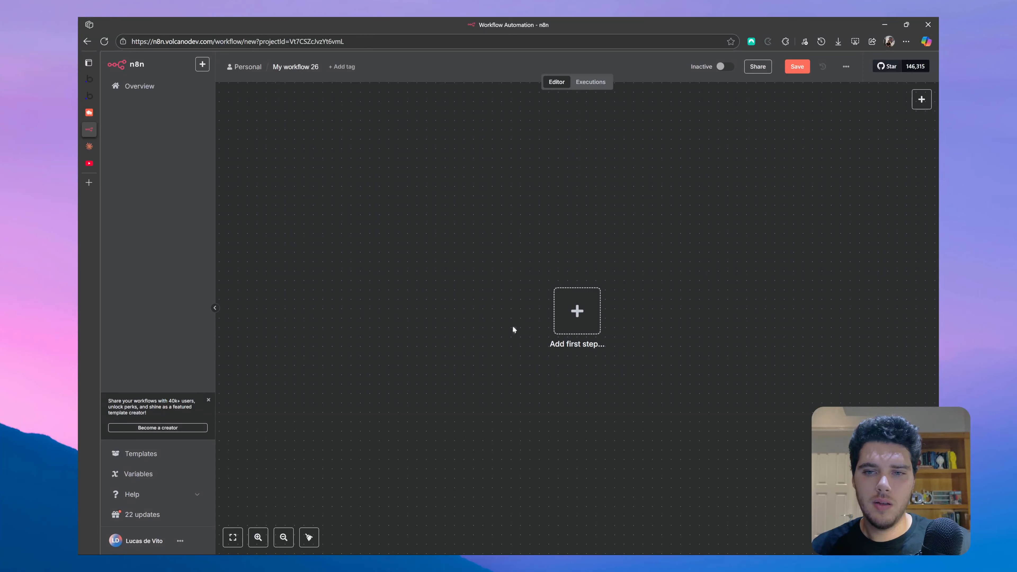
pyautogui.click(563, 320)
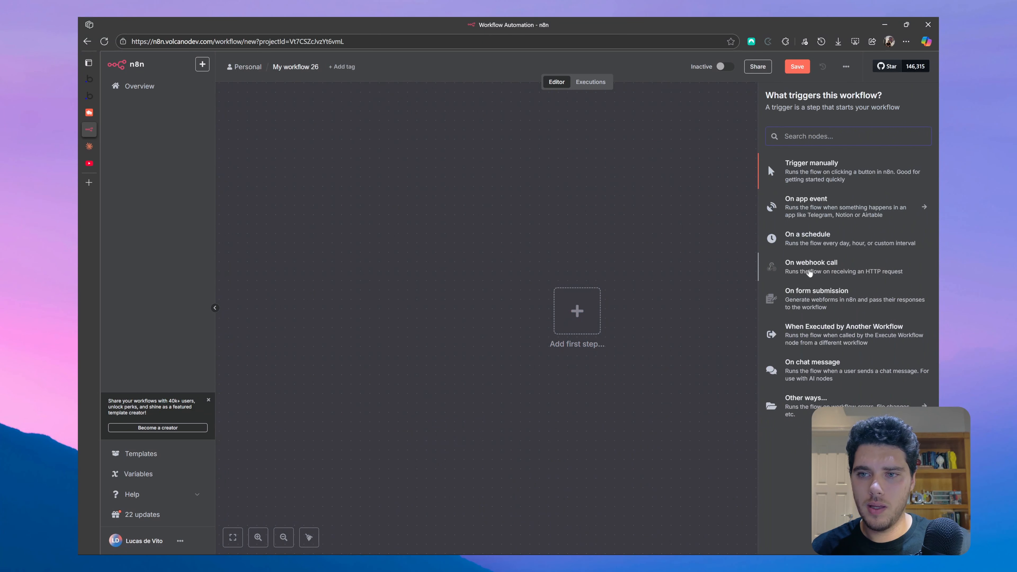
pyautogui.click(829, 268)
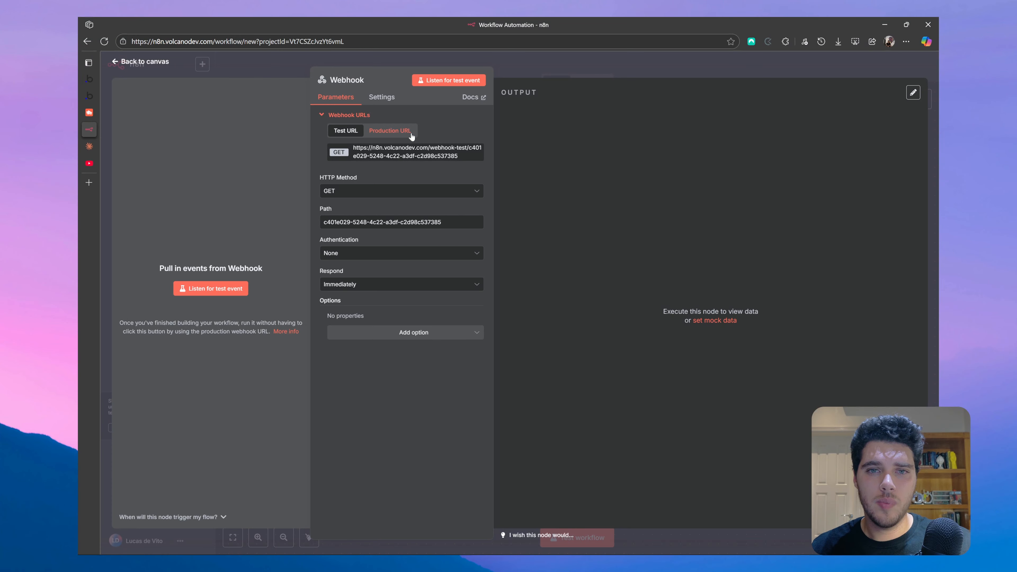
pyautogui.click(427, 158)
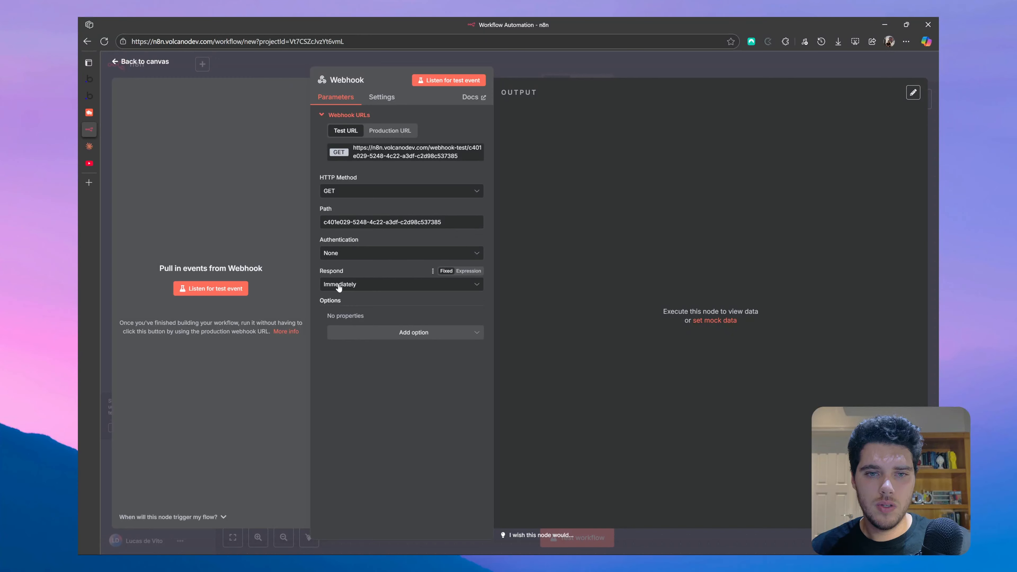
pyautogui.click(371, 287)
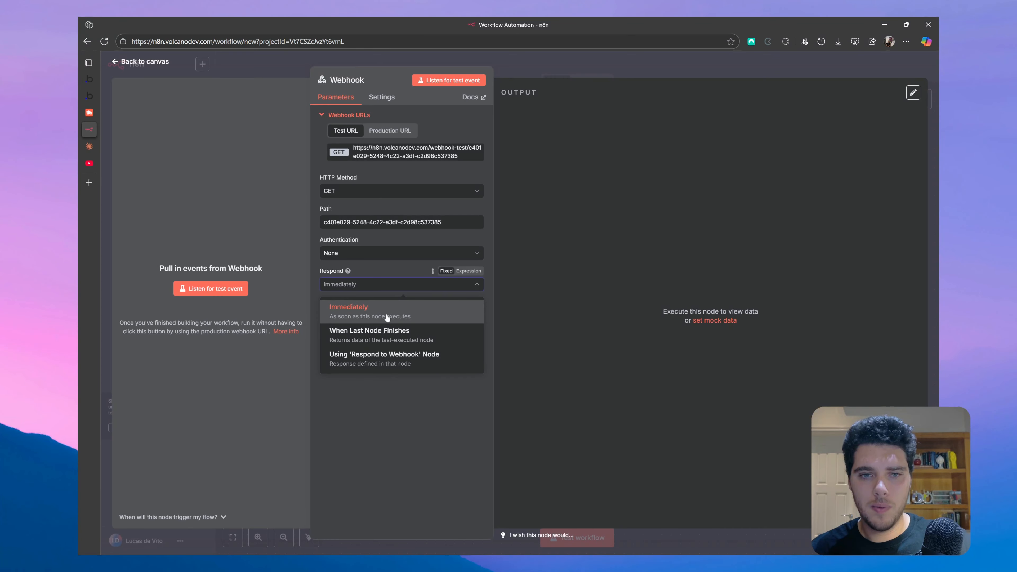
pyautogui.click(391, 307)
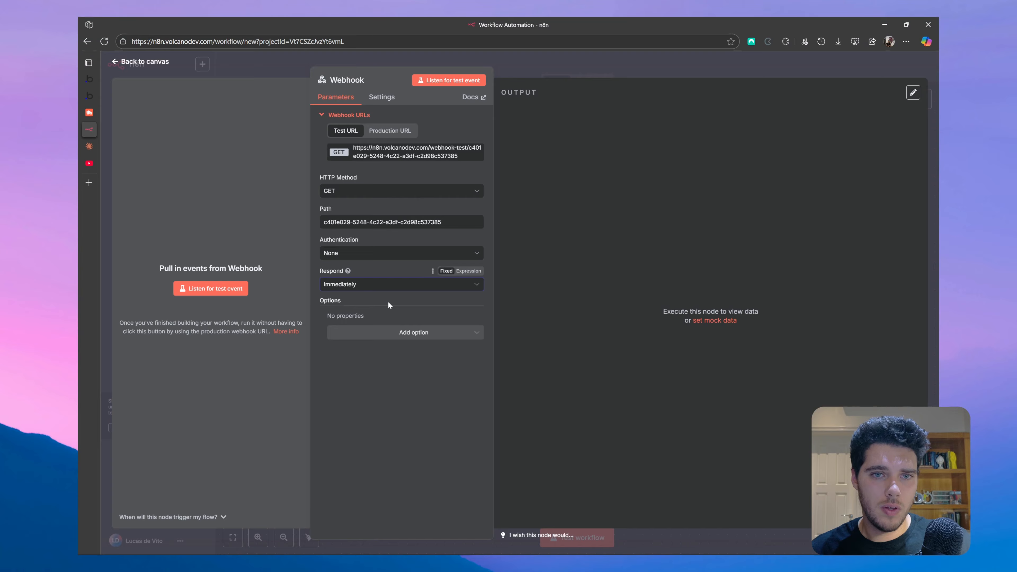
# - Add another API named 'n8n' in Bubble's API Connector
pyautogui.click(105, 96)
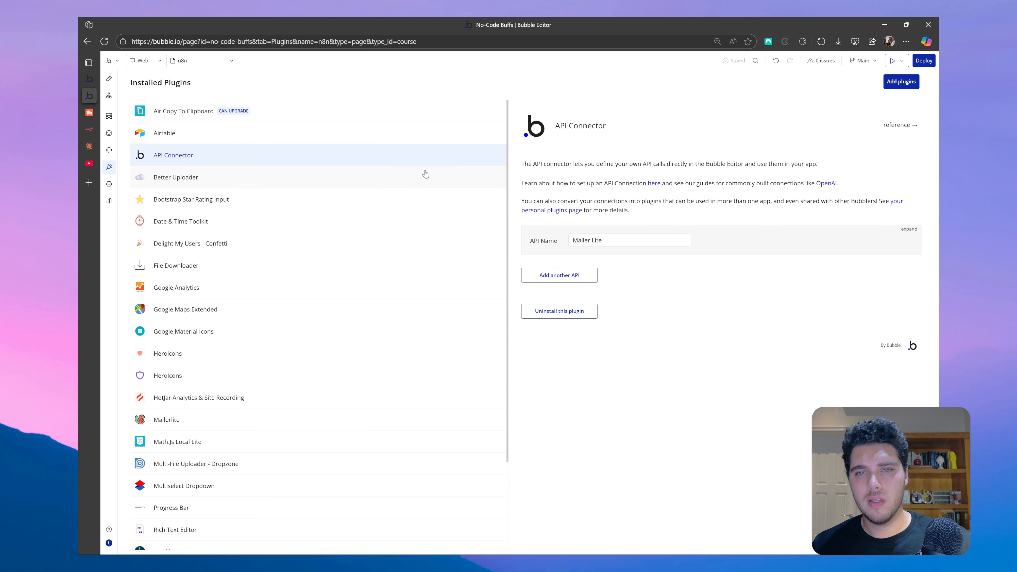
pyautogui.click(568, 278)
pyautogui.tripleClick(617, 279)
pyautogui.write('n')
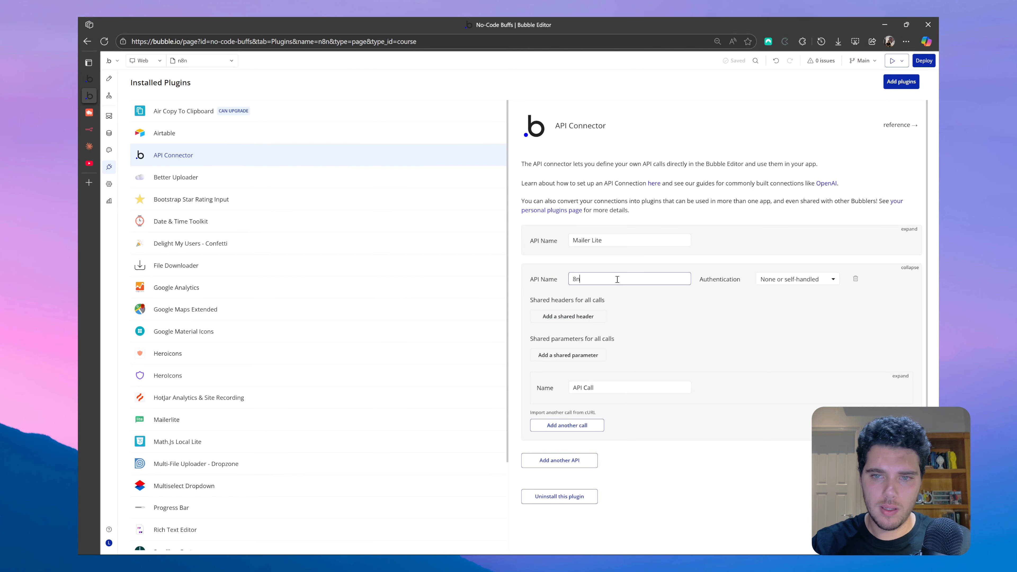
pyautogui.write('8n')
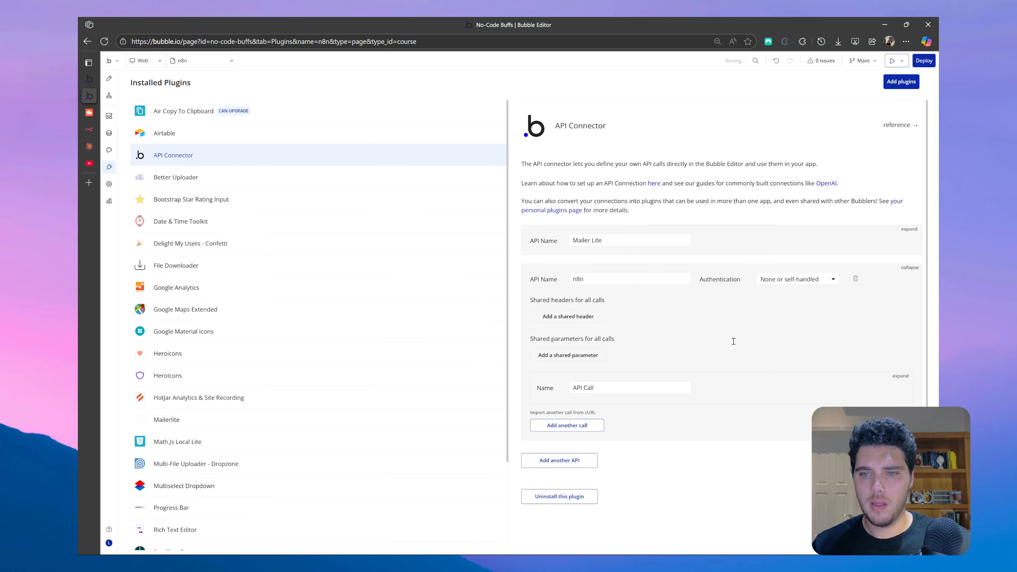
# - Name its call 'n8n Lead Summary', paste the webhook URL, and set Use as to Action
pyautogui.click(730, 385)
pyautogui.scroll(-3, 720, 360)
pyautogui.tripleClick(602, 295)
pyautogui.write('n8n L')
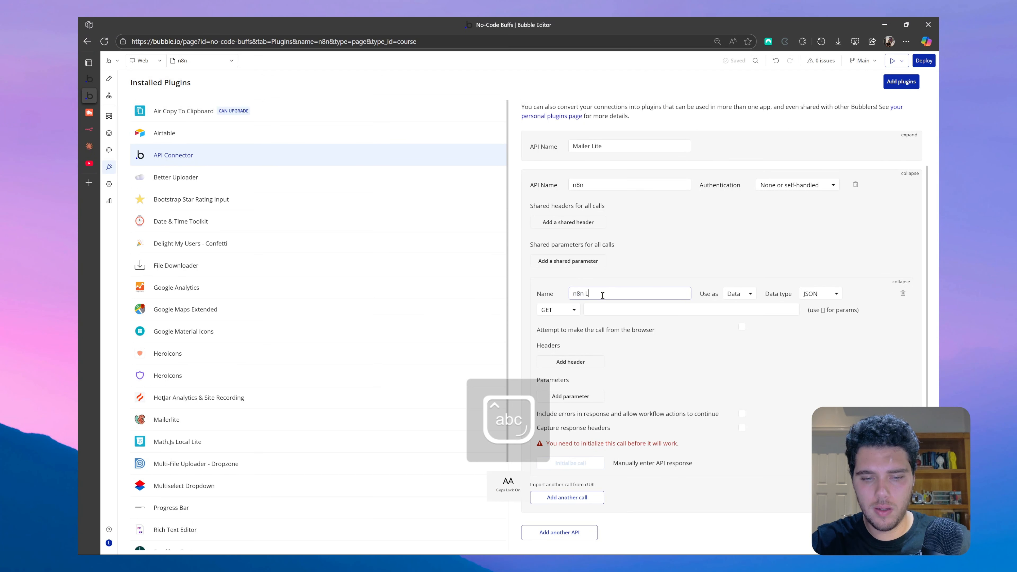
pyautogui.write('ead Summary')
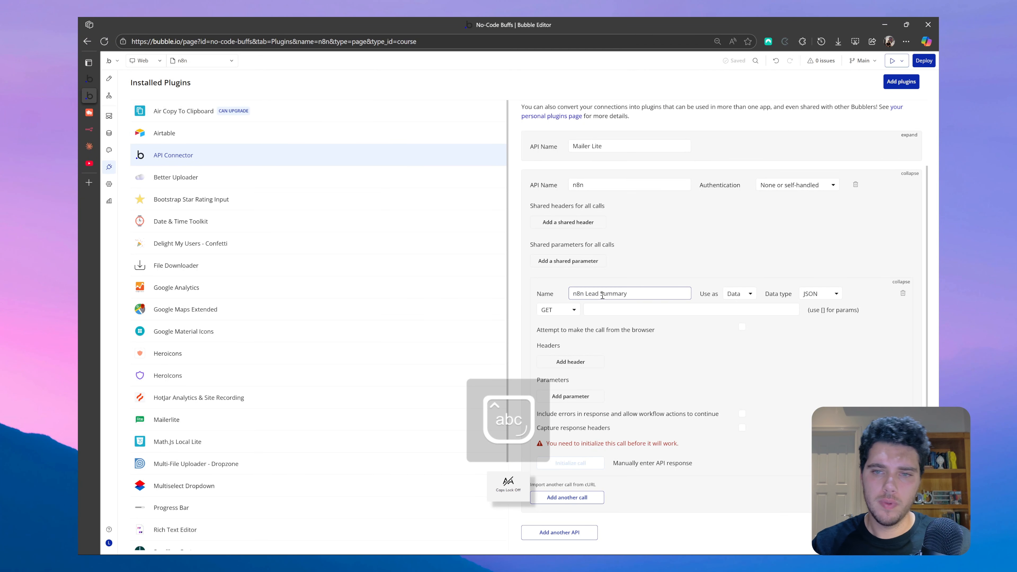
pyautogui.click(602, 311)
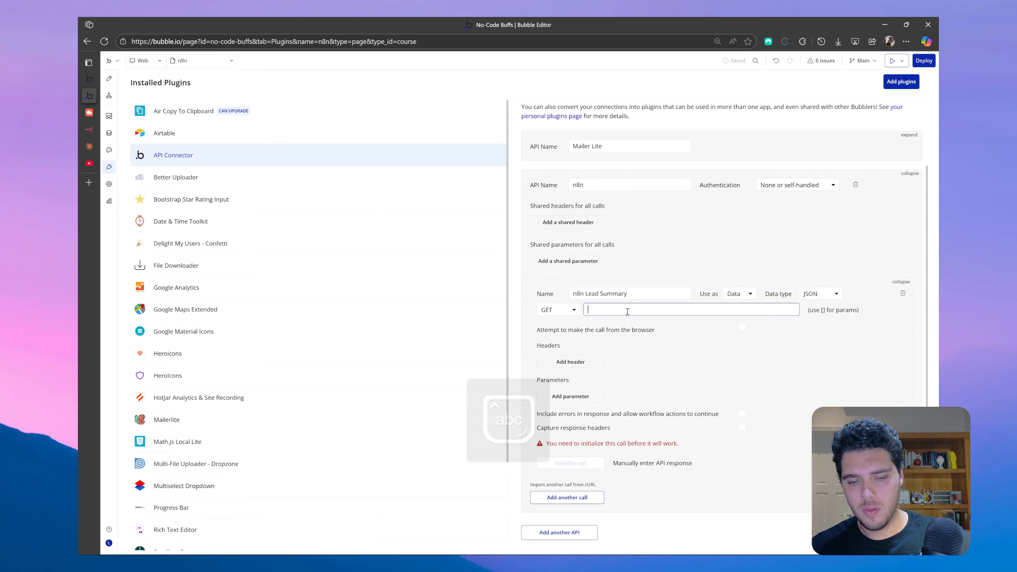
pyautogui.hotkey('ctrl', 'v')
pyautogui.click(636, 335)
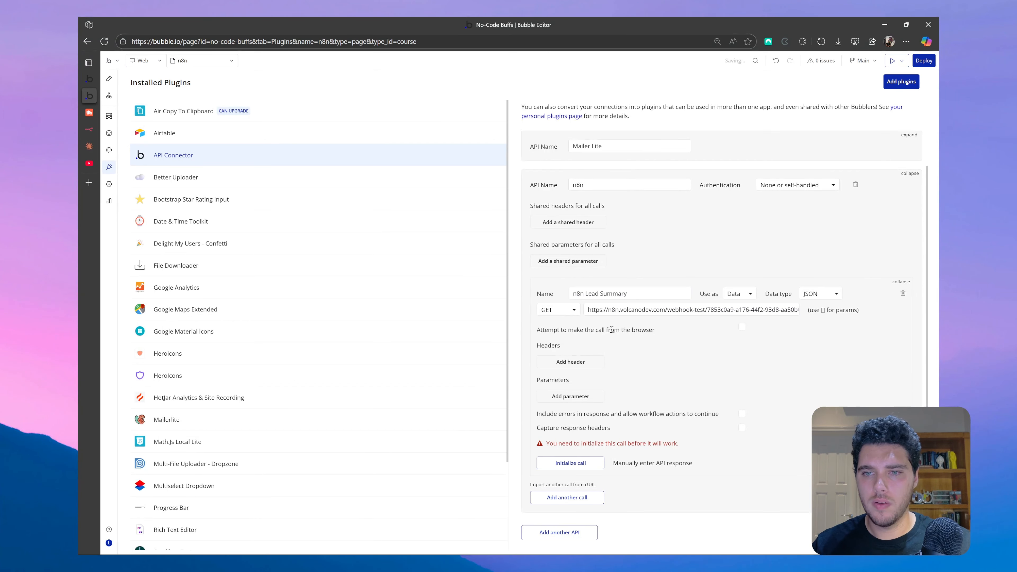
pyautogui.click(738, 298)
pyautogui.click(740, 324)
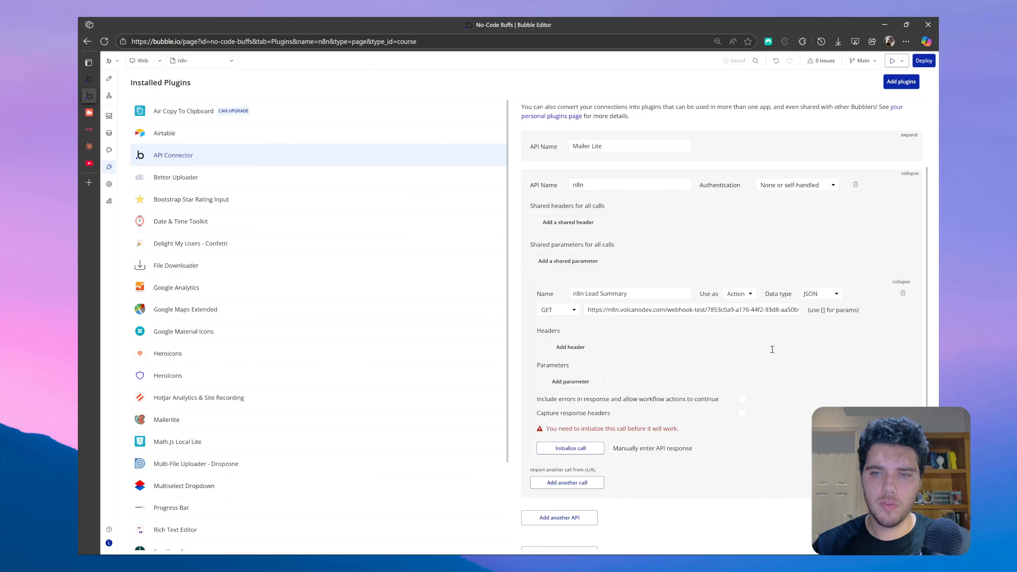
pyautogui.scroll(-1, 640, 353)
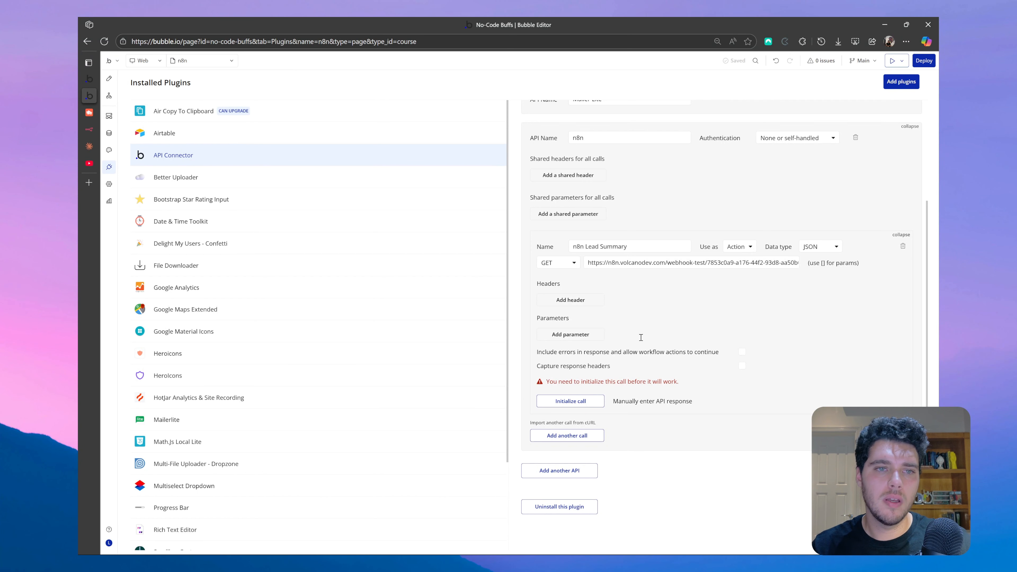
pyautogui.click(89, 113)
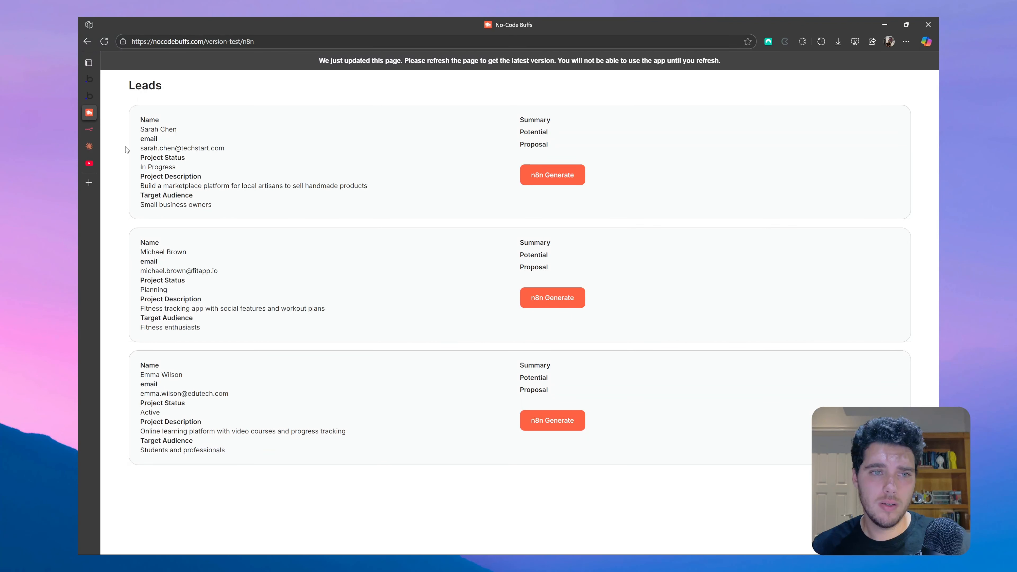
# - Add four parameters to the n8n Lead Summary call and uncheck Private on each
pyautogui.click(91, 98)
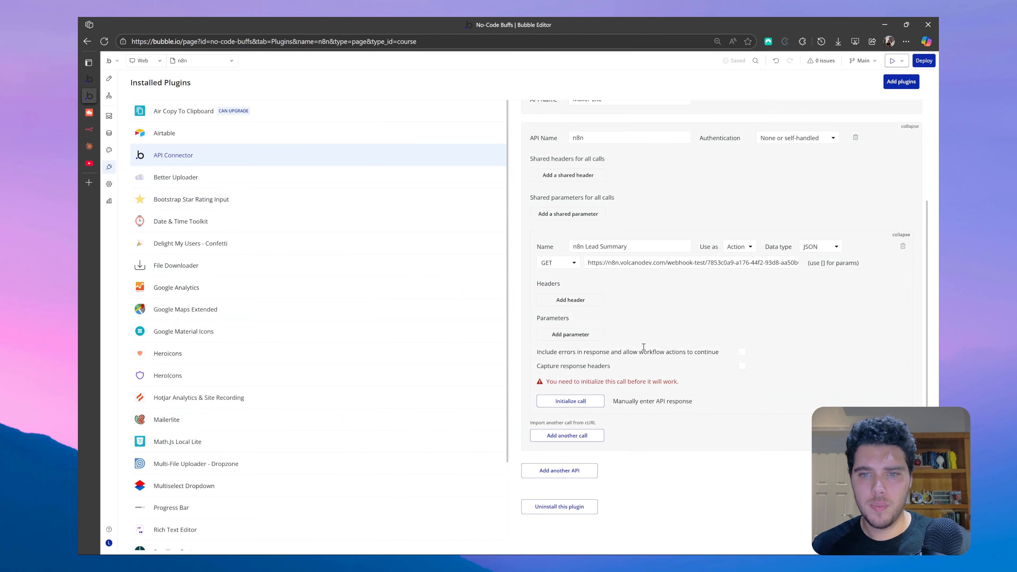
pyautogui.click(586, 338)
pyautogui.click(573, 351)
pyautogui.click(573, 368)
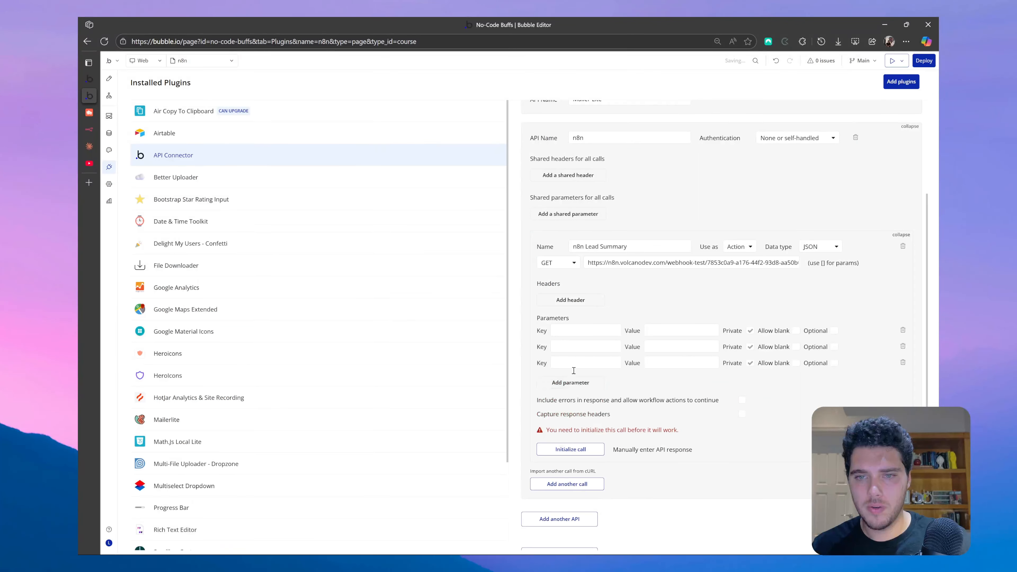
pyautogui.click(570, 382)
pyautogui.click(750, 331)
pyautogui.click(750, 346)
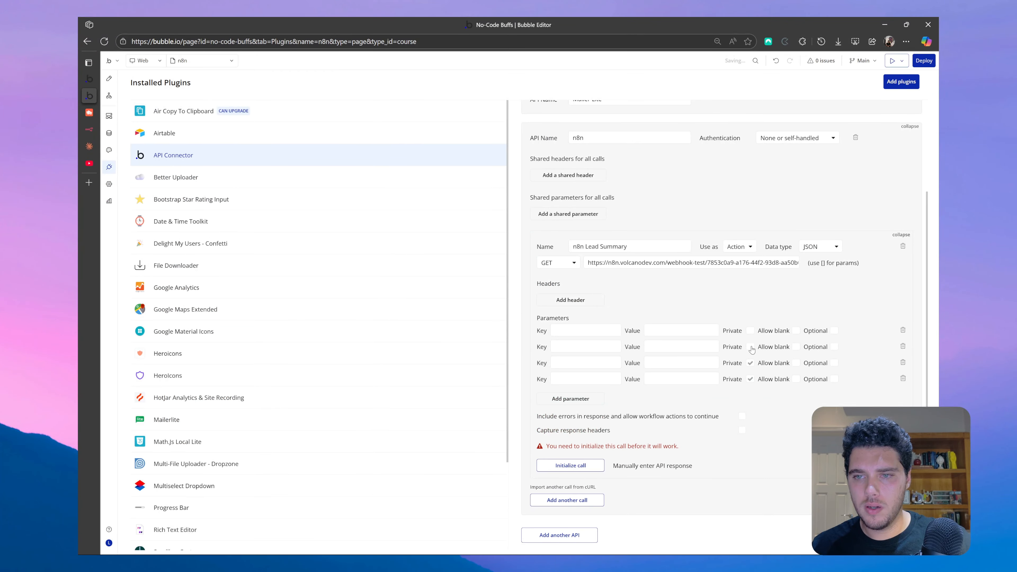
pyautogui.click(750, 363)
pyautogui.click(749, 379)
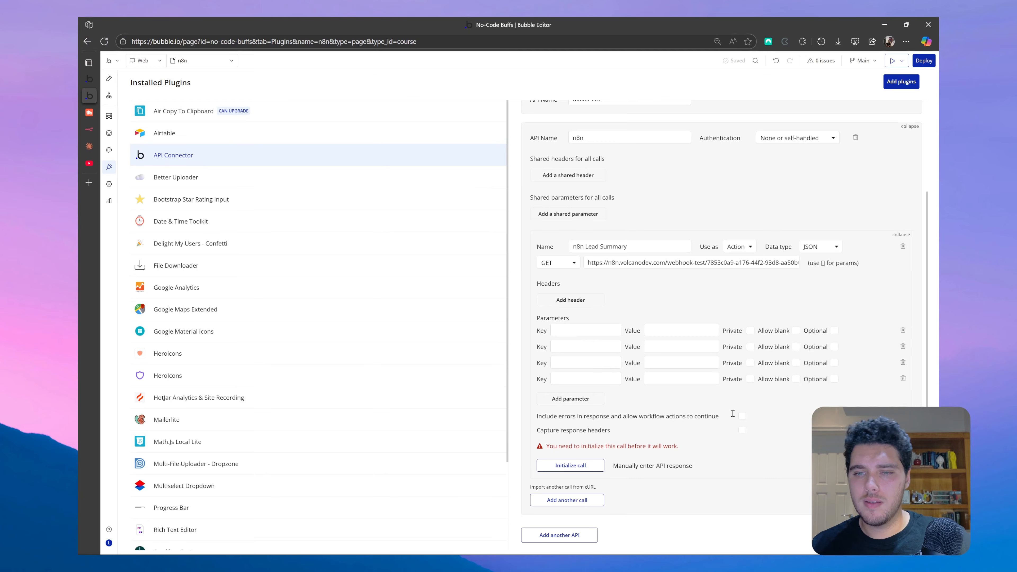
# - Name the keys Lead Name, Project Description, Project Status and Target Audience
pyautogui.click(595, 333)
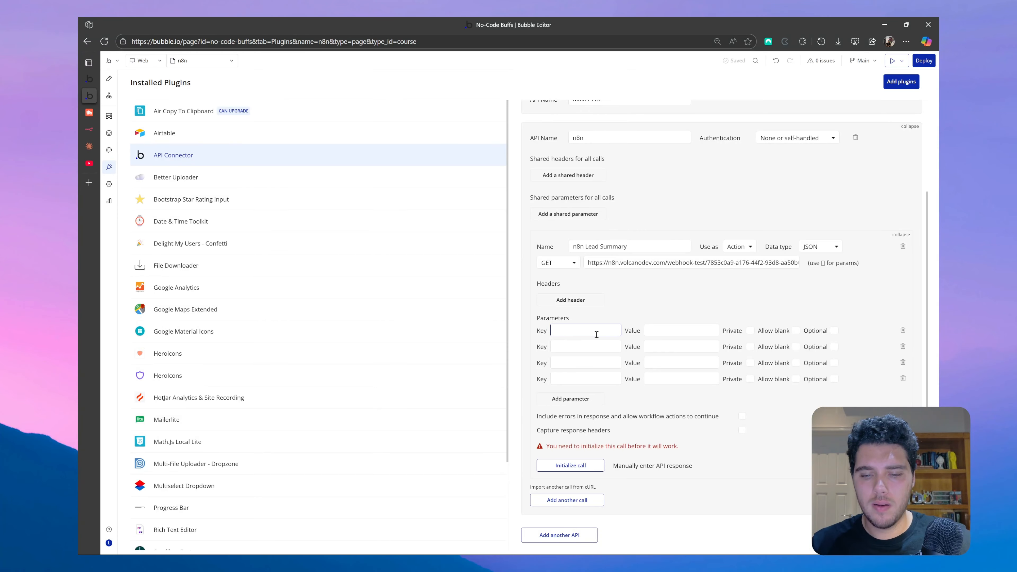
pyautogui.press('capslock')
pyautogui.write('Lead Name')
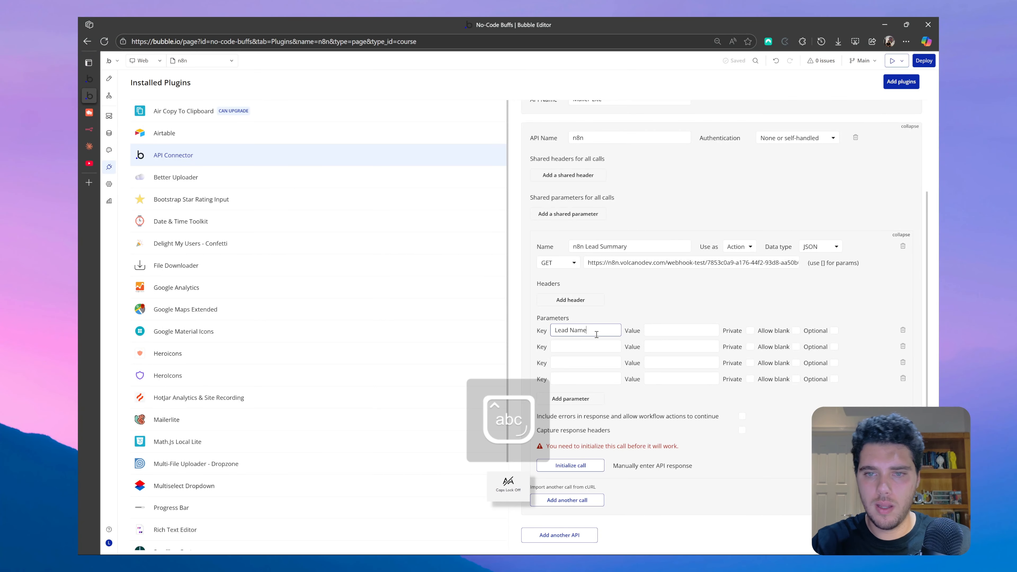
pyautogui.click(586, 347)
pyautogui.write('Project')
pyautogui.press('capslock')
pyautogui.press('capslock')
pyautogui.write('Description')
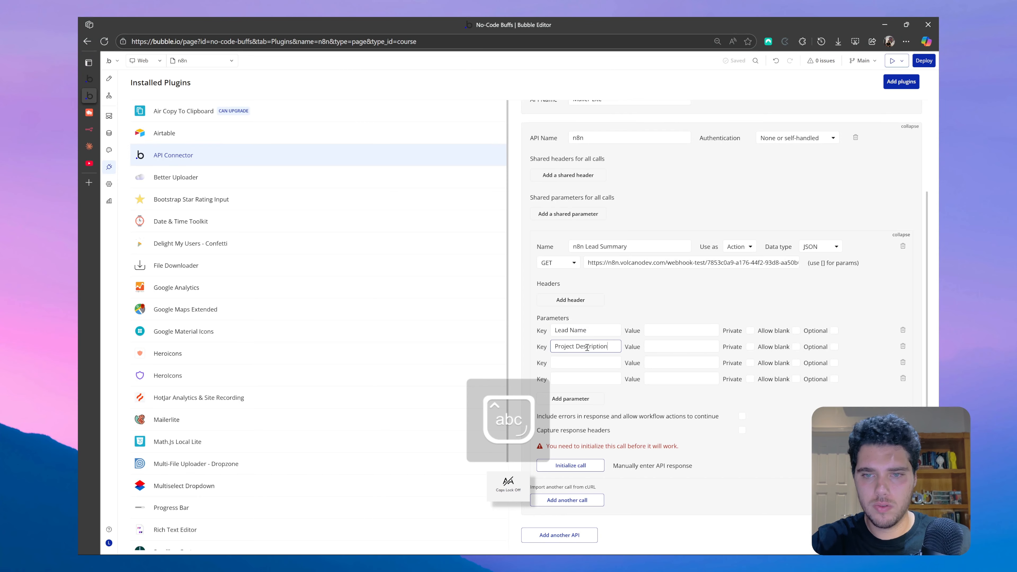
pyautogui.click(586, 363)
pyautogui.write('Project ')
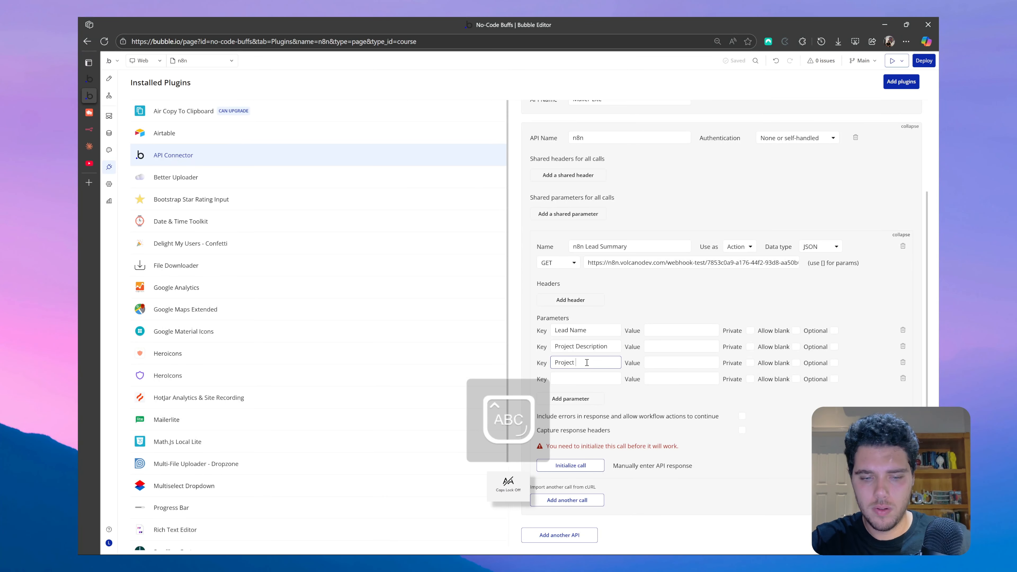
pyautogui.write('Stats')
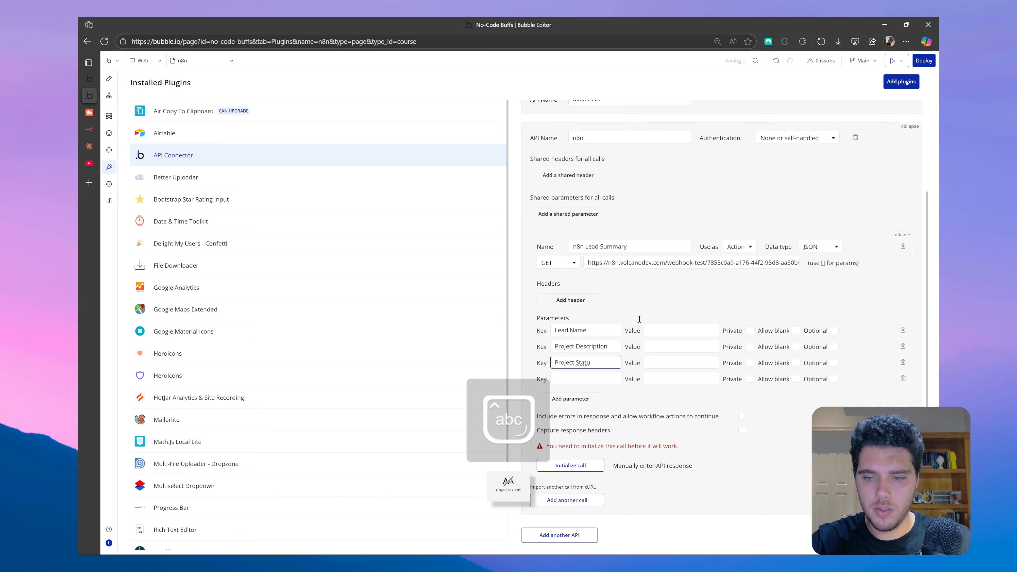
pyautogui.press('BackSpace')
pyautogui.write('us')
pyautogui.click(591, 379)
pyautogui.press('capslock')
pyautogui.write('T')
pyautogui.press('capslock')
pyautogui.write('arget Au')
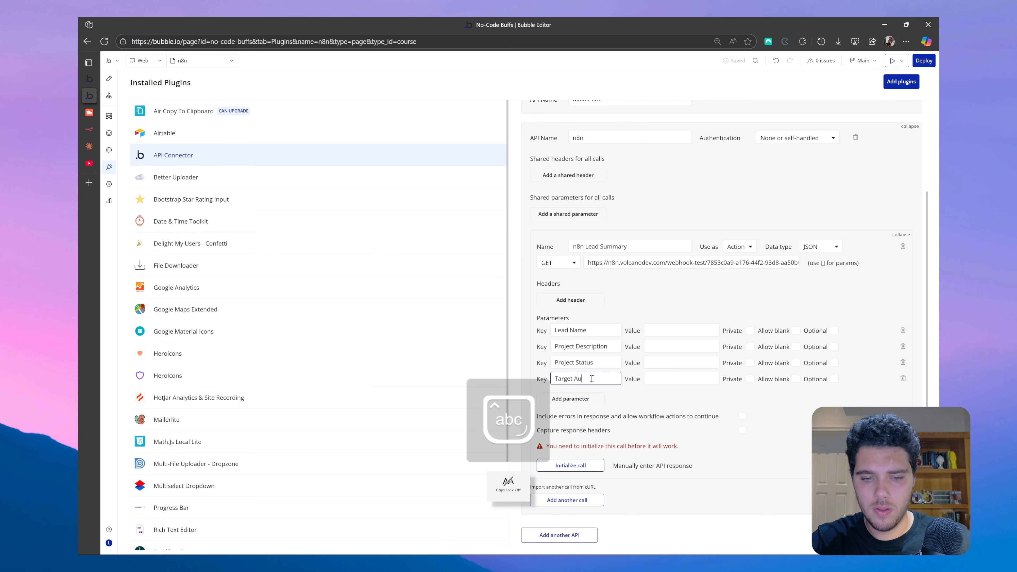
pyautogui.write('dience')
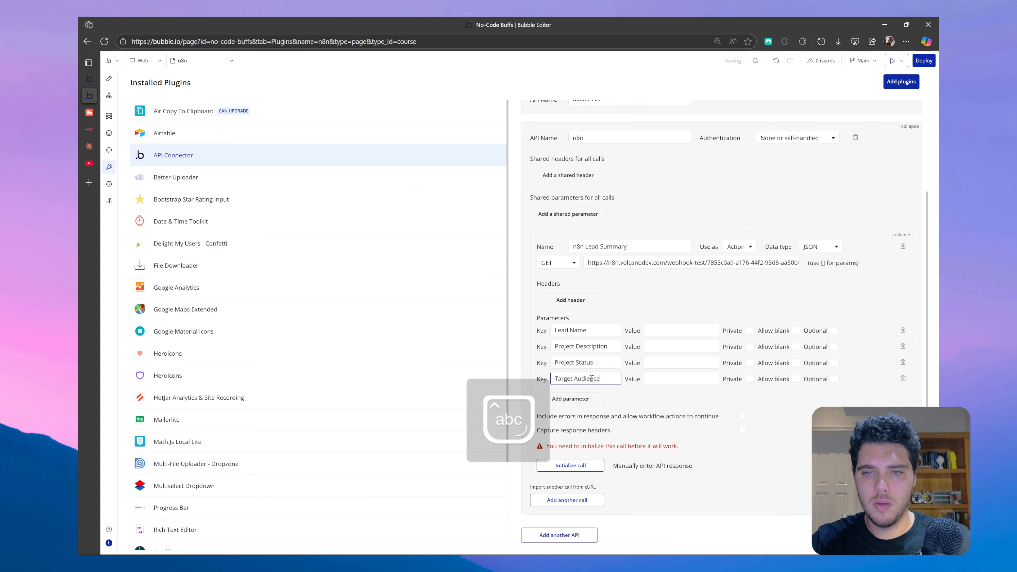
# - Add a fifth non-private parameter with the key 'Lead unique id'
pyautogui.click(587, 398)
pyautogui.click(601, 398)
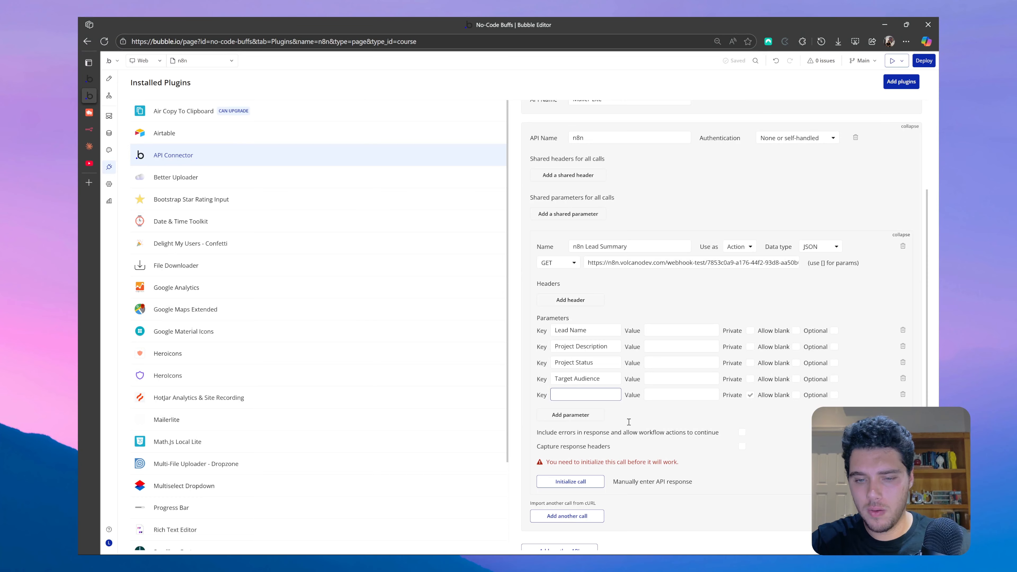
pyautogui.press('capslock')
pyautogui.write('L')
pyautogui.press('capslock')
pyautogui.write('ead unique id')
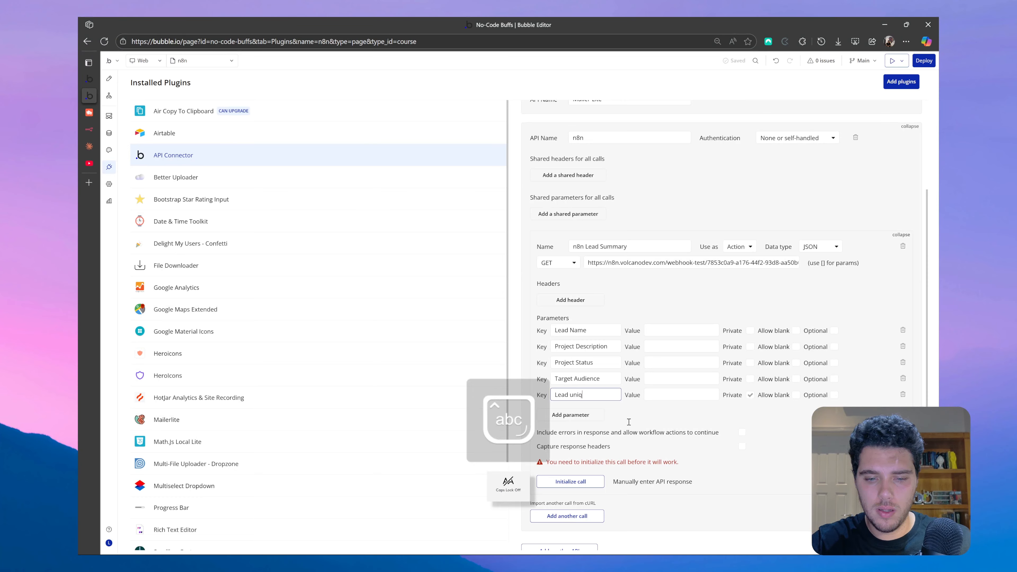
pyautogui.click(699, 416)
pyautogui.click(748, 396)
pyautogui.click(656, 332)
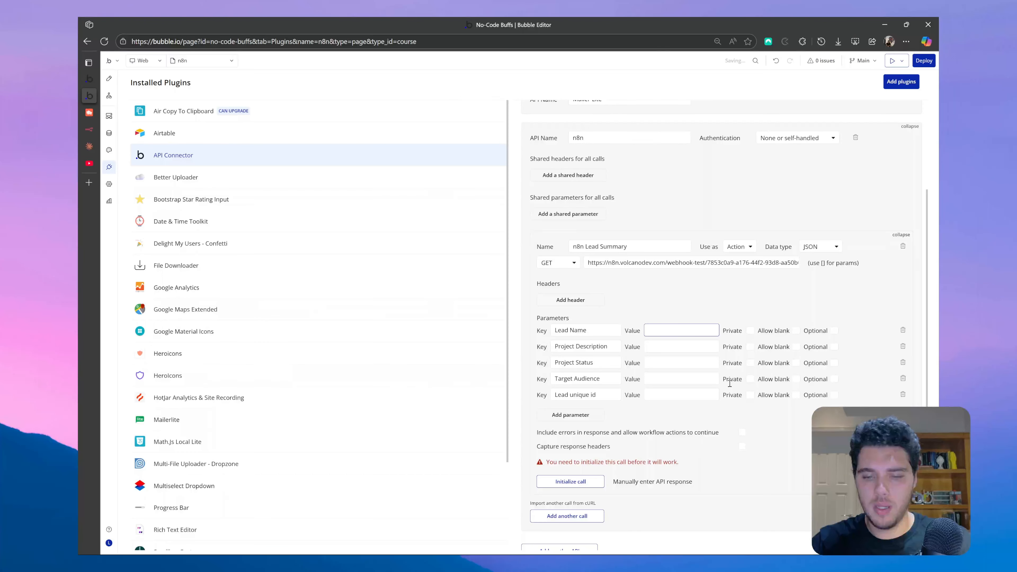
# - Enter a sample lead name, description 'AI Market place for developer', and status 'In Progress'
pyautogui.press('capslock')
pyautogui.write('J')
pyautogui.press('capslock')
pyautogui.write('ohn')
pyautogui.press('capslock')
pyautogui.write('D')
pyautogui.press('capslock')
pyautogui.write('oe')
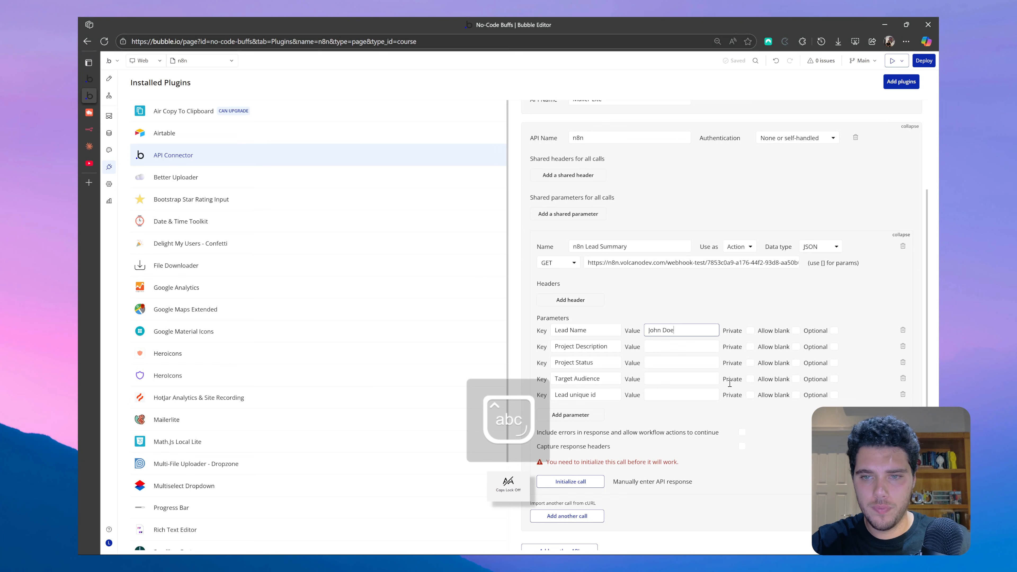
pyautogui.click(691, 346)
pyautogui.press('capslock')
pyautogui.write('AI')
pyautogui.press('capslock')
pyautogui.press('capslock')
pyautogui.write('M')
pyautogui.press('capslock')
pyautogui.write('arket place for developer')
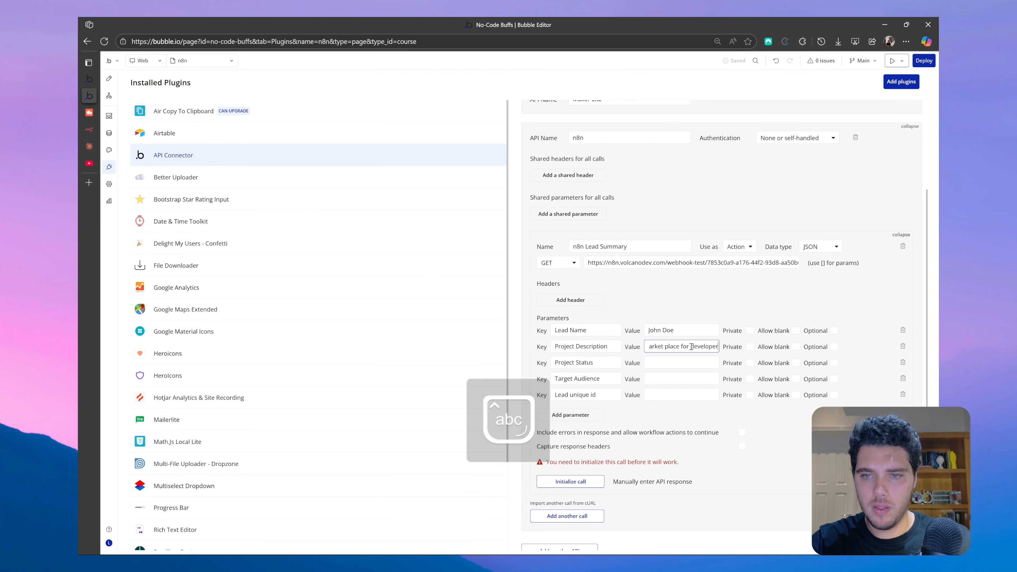
pyautogui.press('capslock')
pyautogui.click(688, 363)
pyautogui.write('I')
pyautogui.press('capslock')
pyautogui.write('n P')
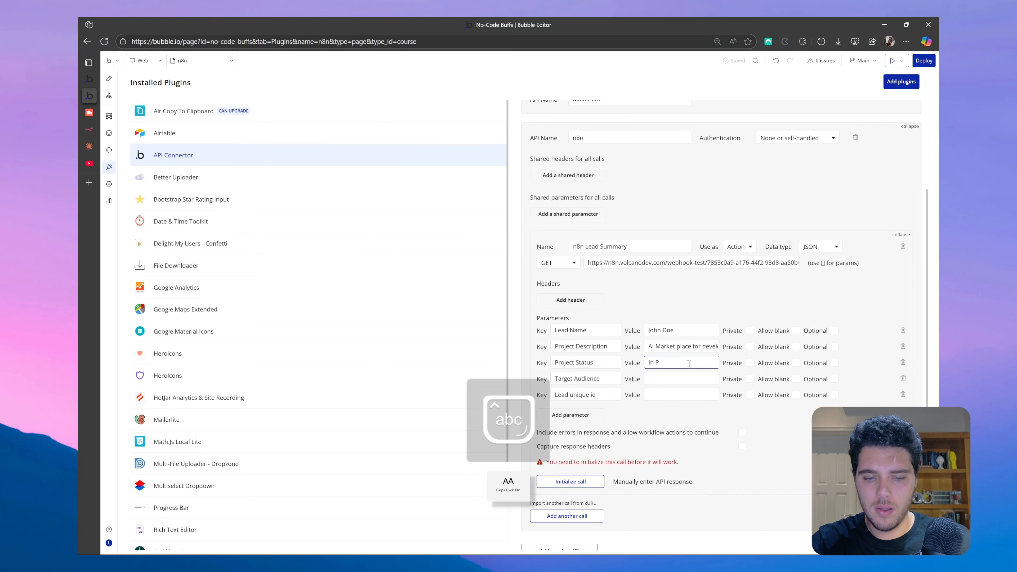
pyautogui.write('rogress')
pyautogui.press('capslock')
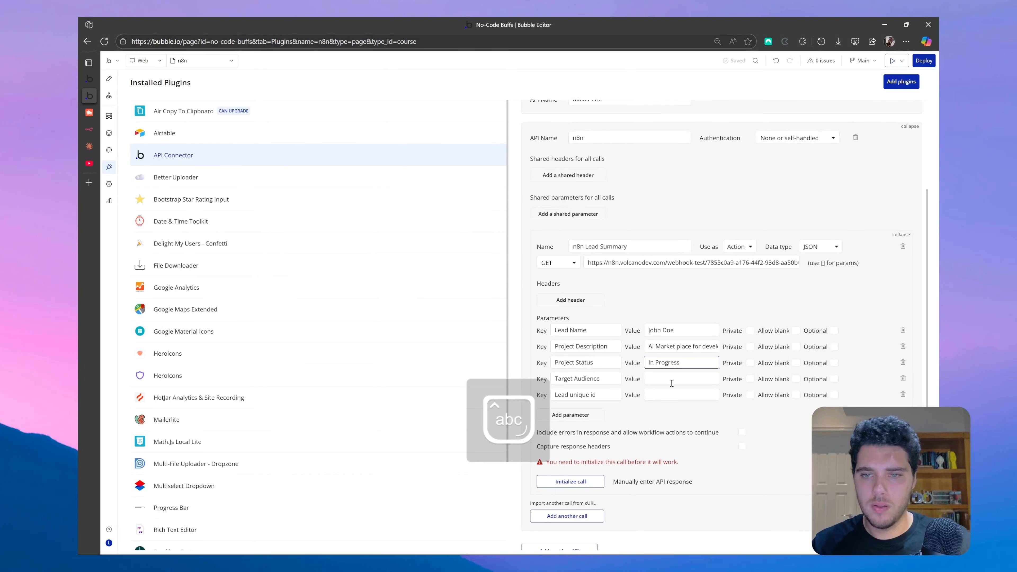
# - Set Target Audience to 'Freelance Developers' and Lead unique id to '123'
pyautogui.click(671, 380)
pyautogui.write('B')
pyautogui.press('BackSpace')
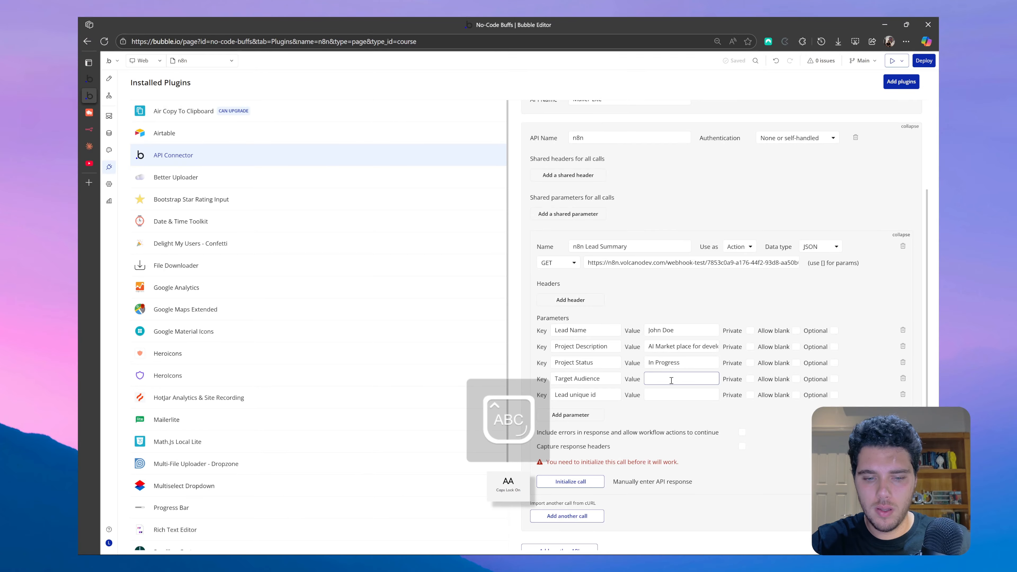
pyautogui.write('F')
pyautogui.press('capslock')
pyautogui.write('reelance')
pyautogui.press('capslock')
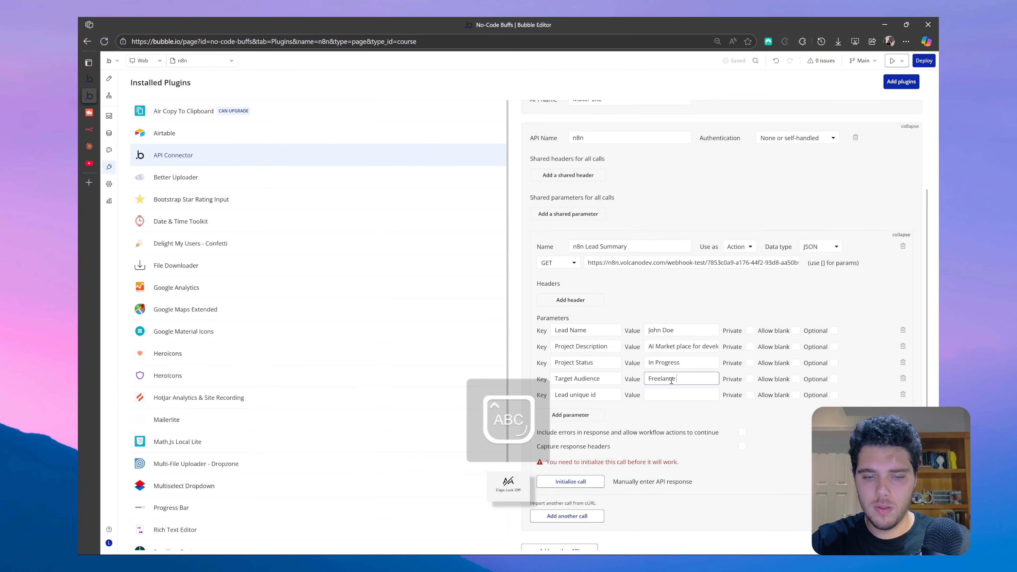
pyautogui.write('D')
pyautogui.press('capslock')
pyautogui.write('eveloer')
pyautogui.press('BackSpace')
pyautogui.press('BackSpace')
pyautogui.write('pers')
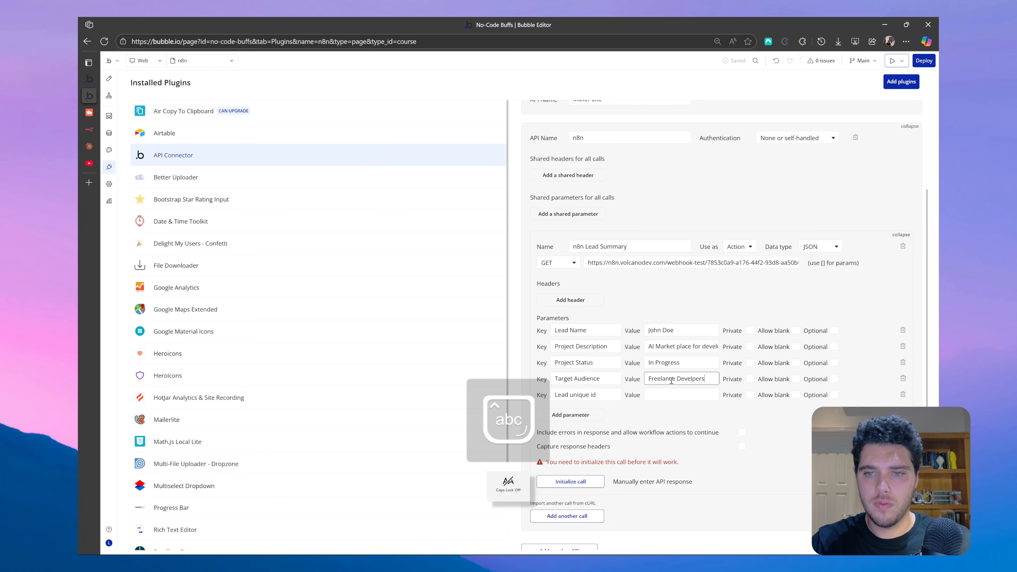
pyautogui.doubleClick(693, 378)
pyautogui.press('capslock')
pyautogui.write('D')
pyautogui.press('capslock')
pyautogui.write('eveo')
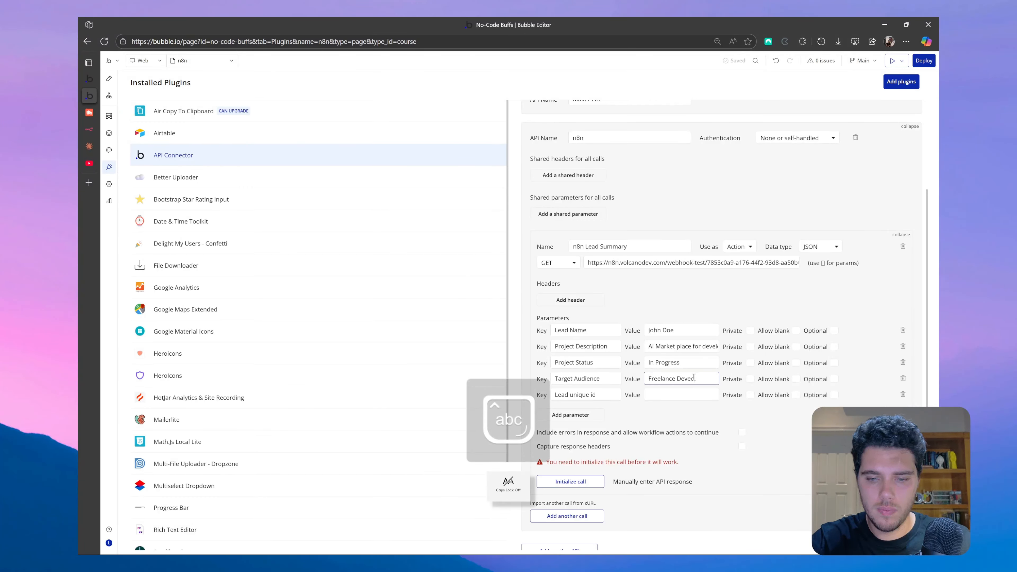
pyautogui.press('BackSpace')
pyautogui.write('lopers')
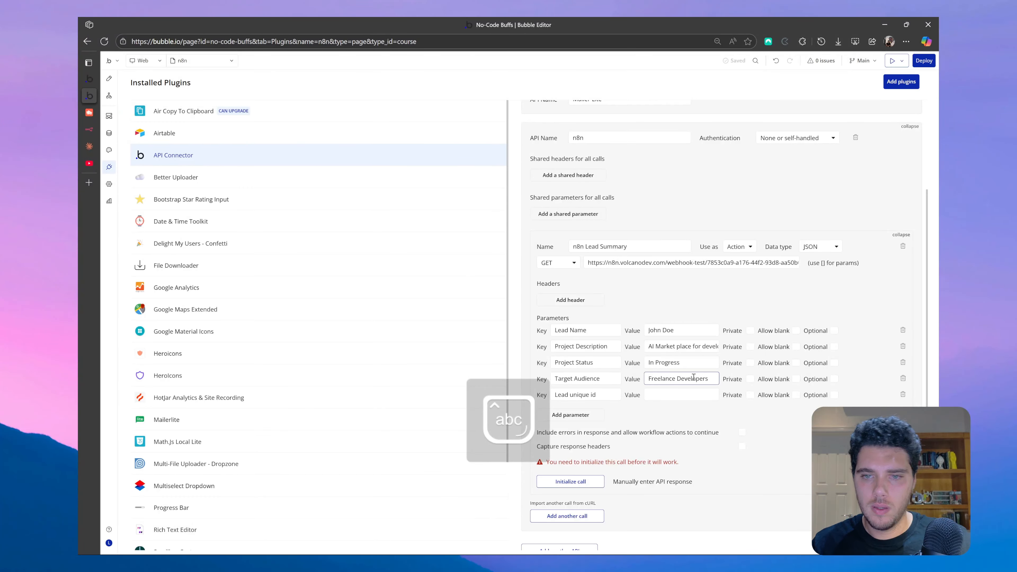
pyautogui.press('Tab')
pyautogui.write('123')
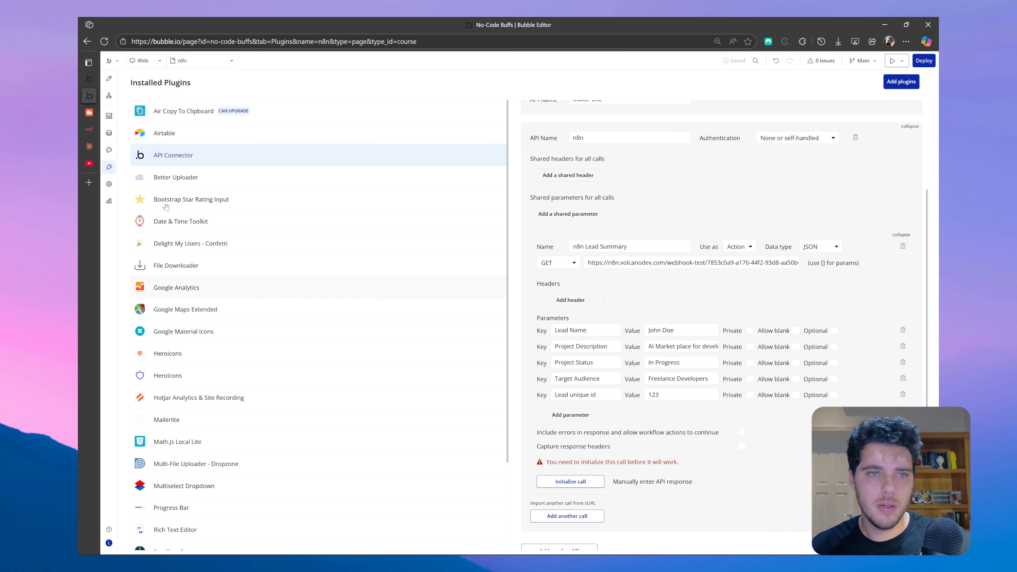
pyautogui.click(89, 129)
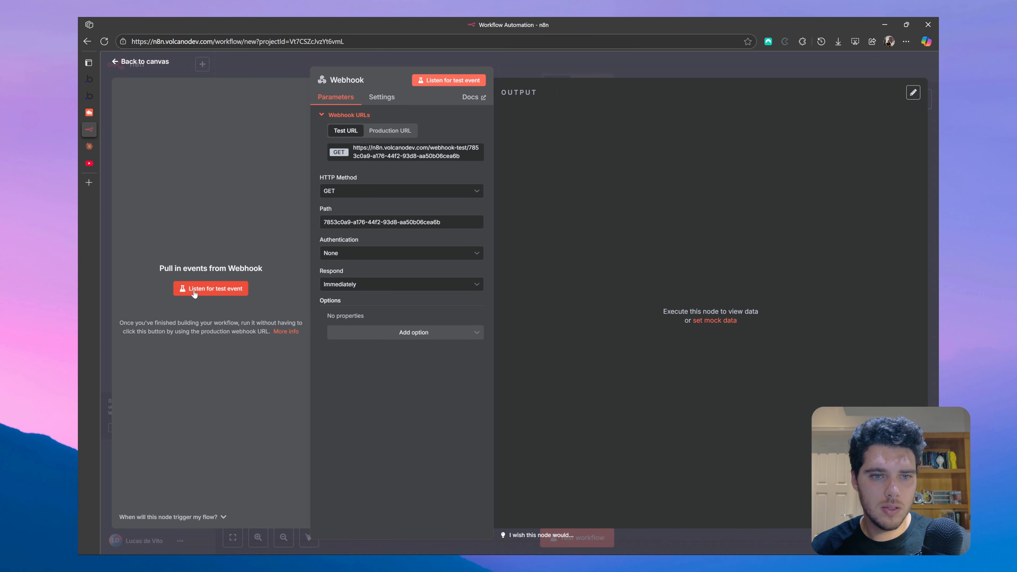
# - Start the Webhook node listening for a test event
pyautogui.click(232, 289)
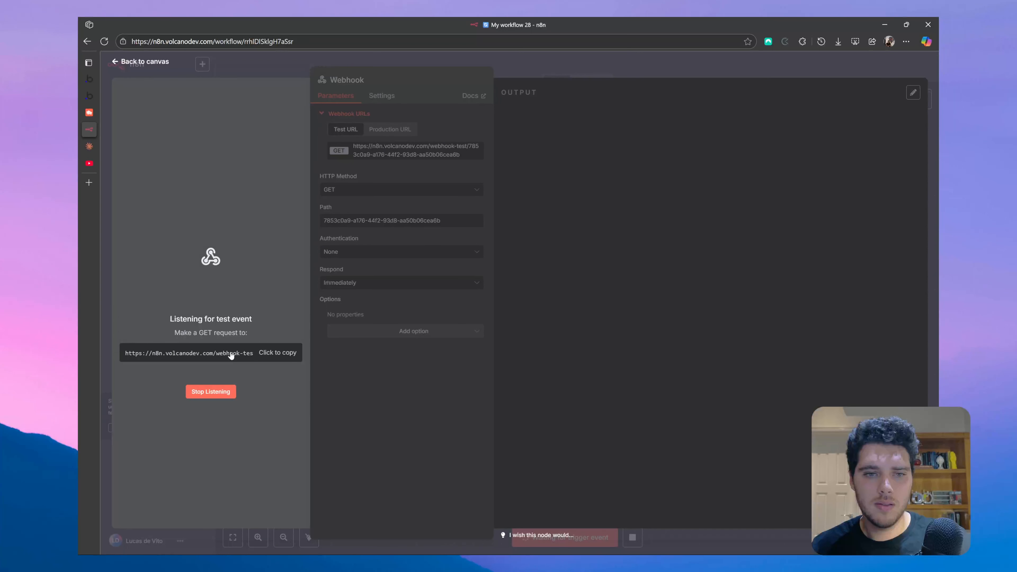
# - Initialize the n8n Lead Summary call and check the lead fields received in n8n's Webhook output
pyautogui.click(95, 97)
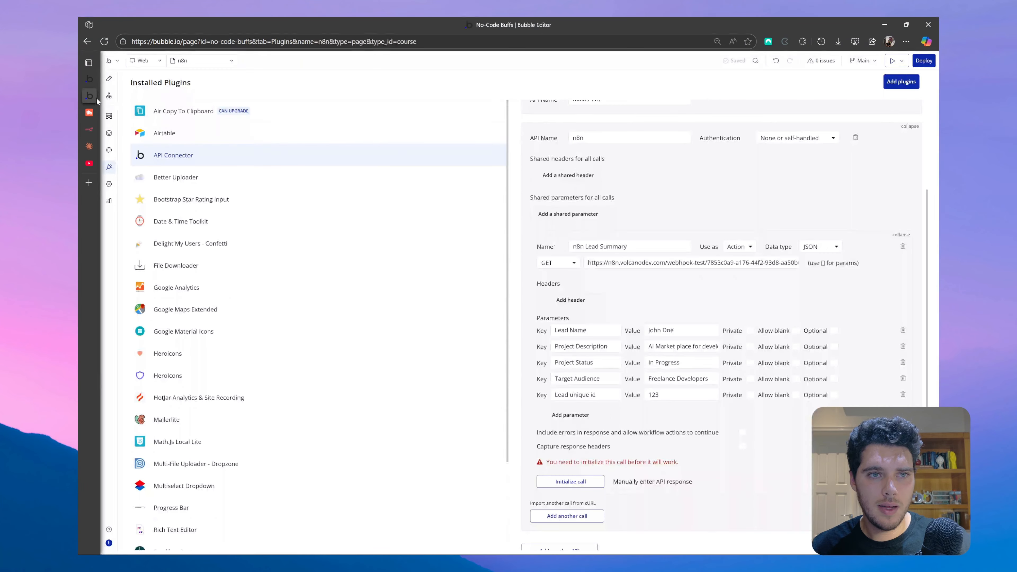
pyautogui.click(570, 481)
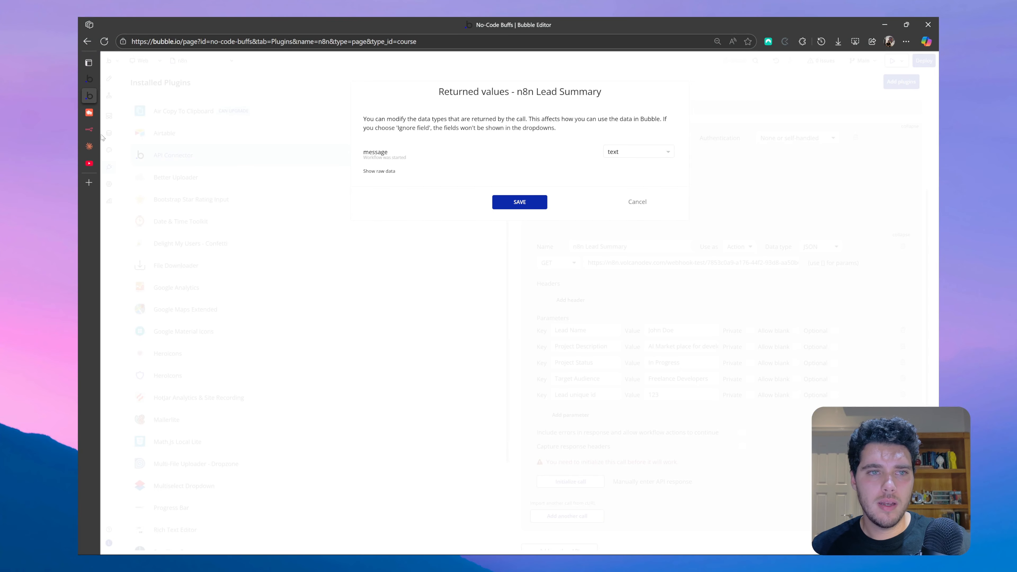
pyautogui.click(91, 131)
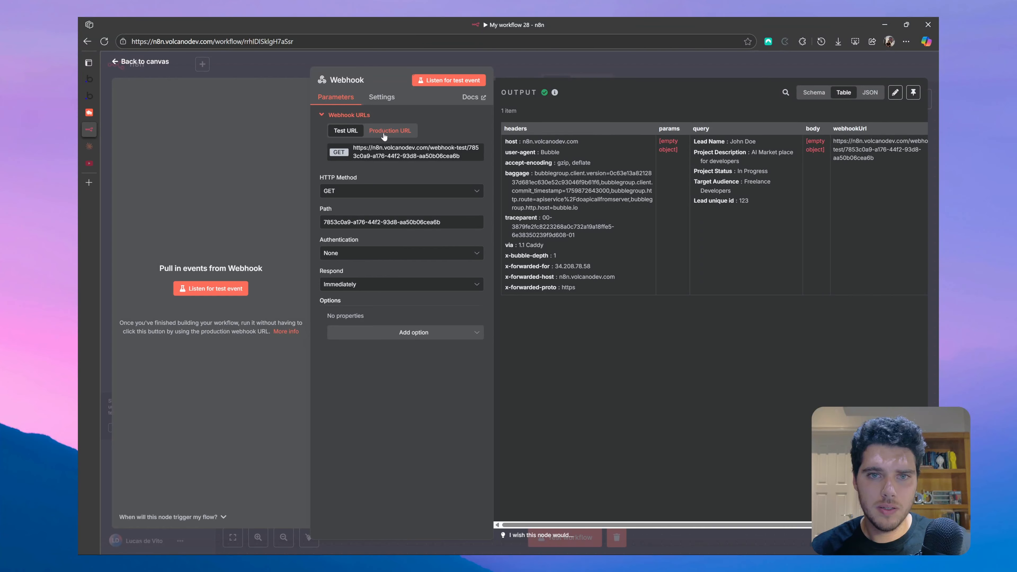
# - Copy the production webhook URL, set the workflow Active, and save the call's returned values in Bubble
pyautogui.click(393, 135)
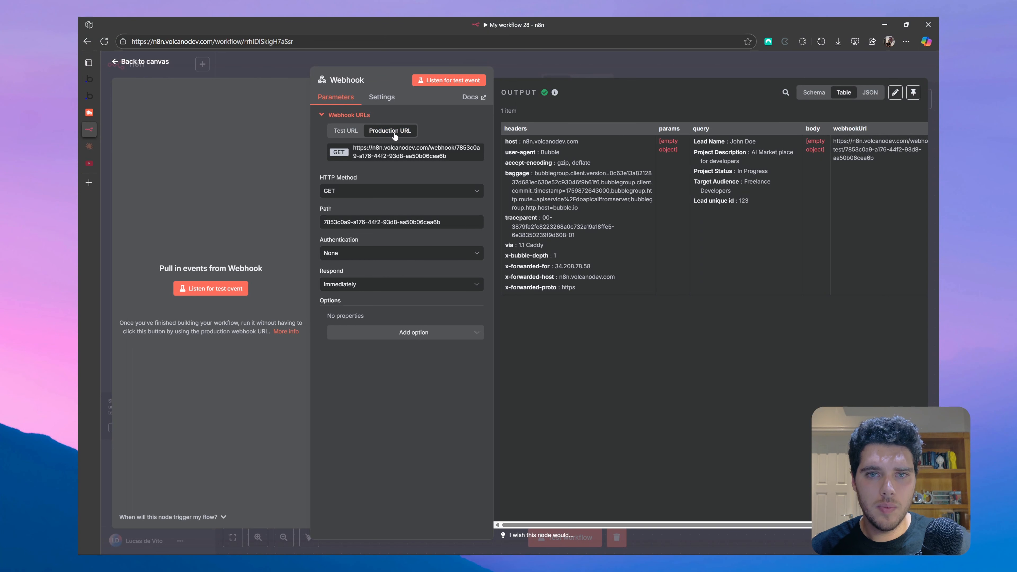
pyautogui.click(402, 155)
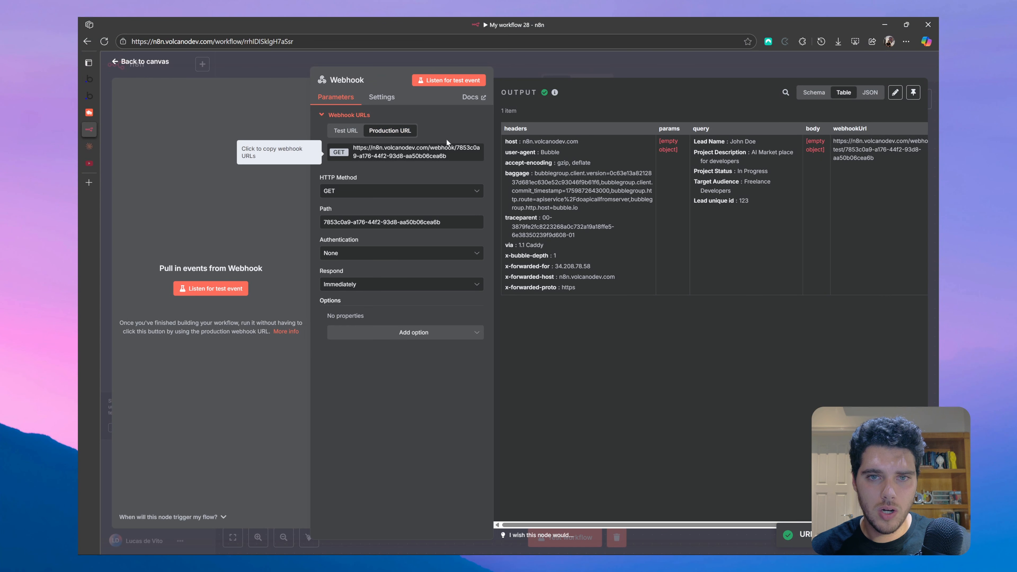
pyautogui.click(164, 63)
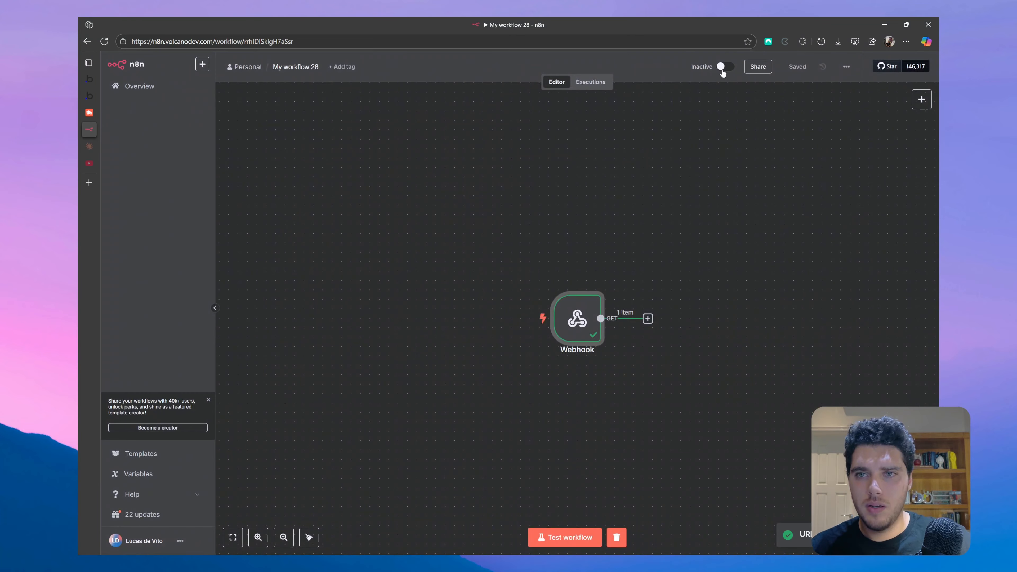
pyautogui.click(723, 68)
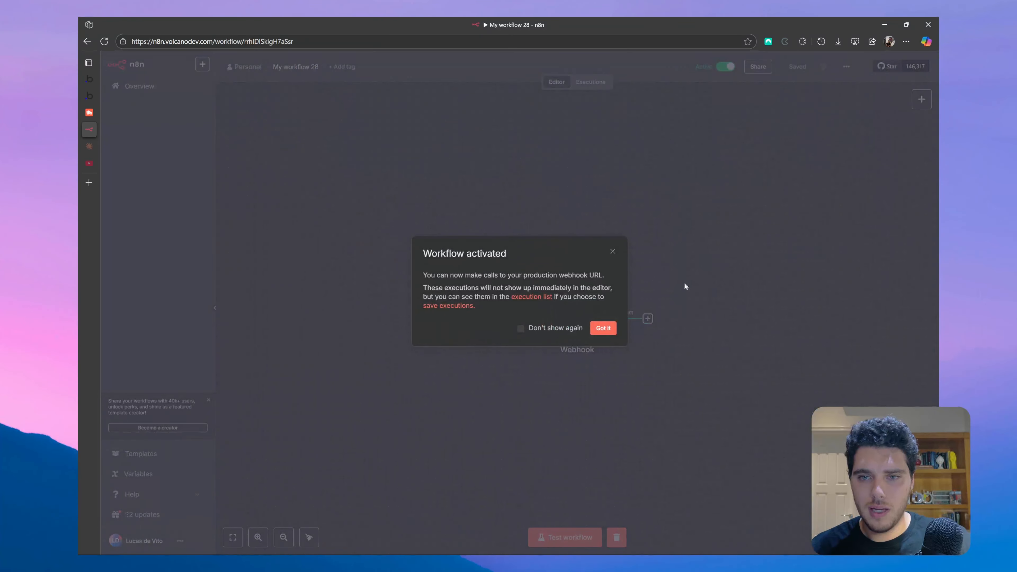
pyautogui.click(603, 329)
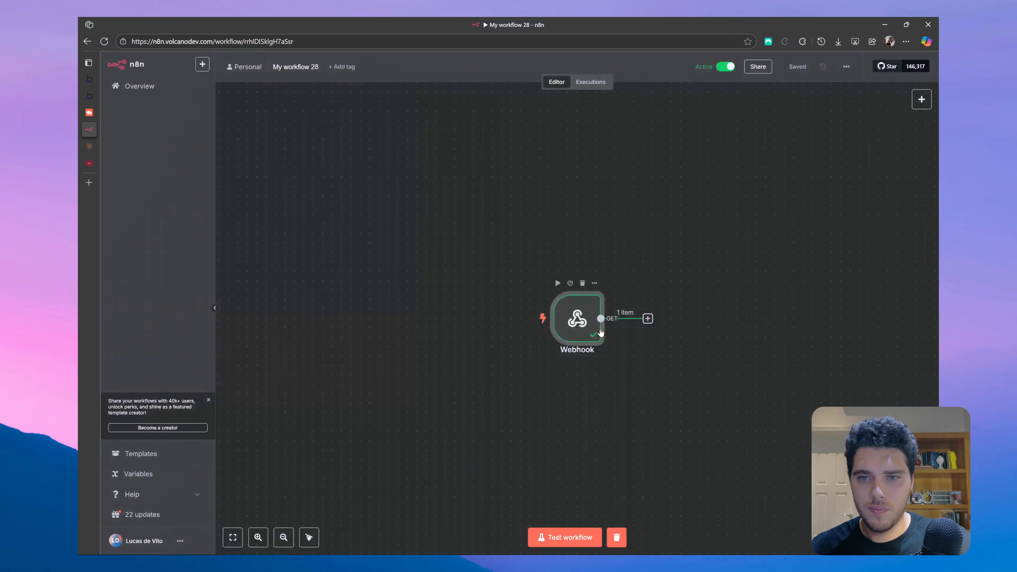
pyautogui.click(90, 97)
pyautogui.click(542, 201)
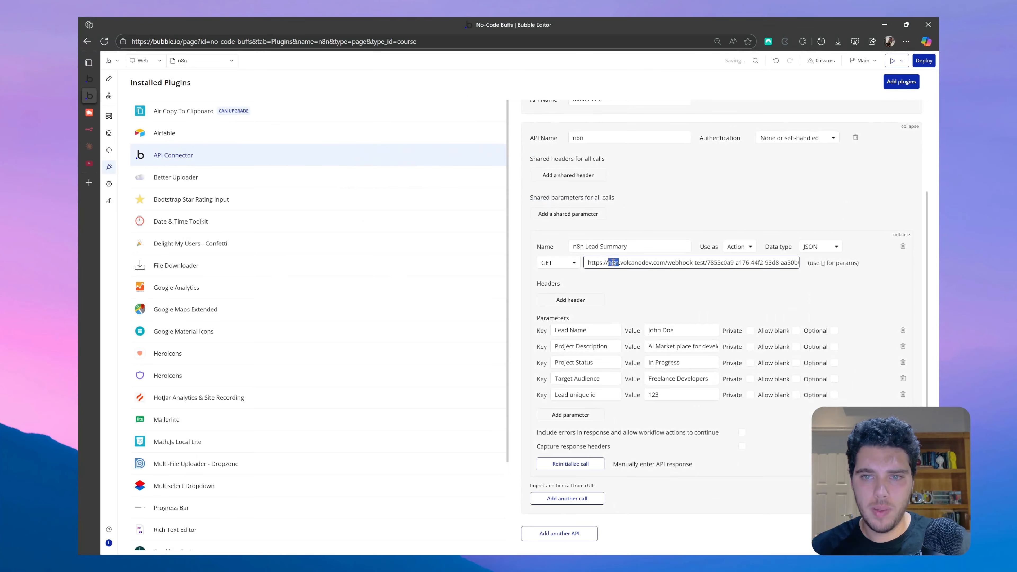
# - Replace the call URL with the production webhook URL, then reinitialize the call and save
pyautogui.tripleClick(612, 263)
pyautogui.hotkey('ctrl', 'v')
pyautogui.click(645, 283)
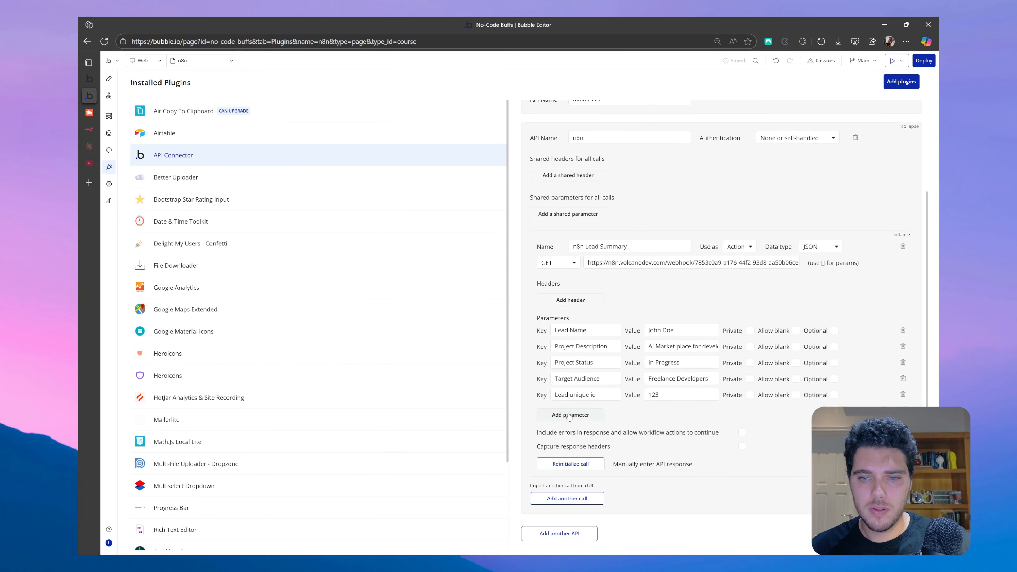
pyautogui.click(581, 467)
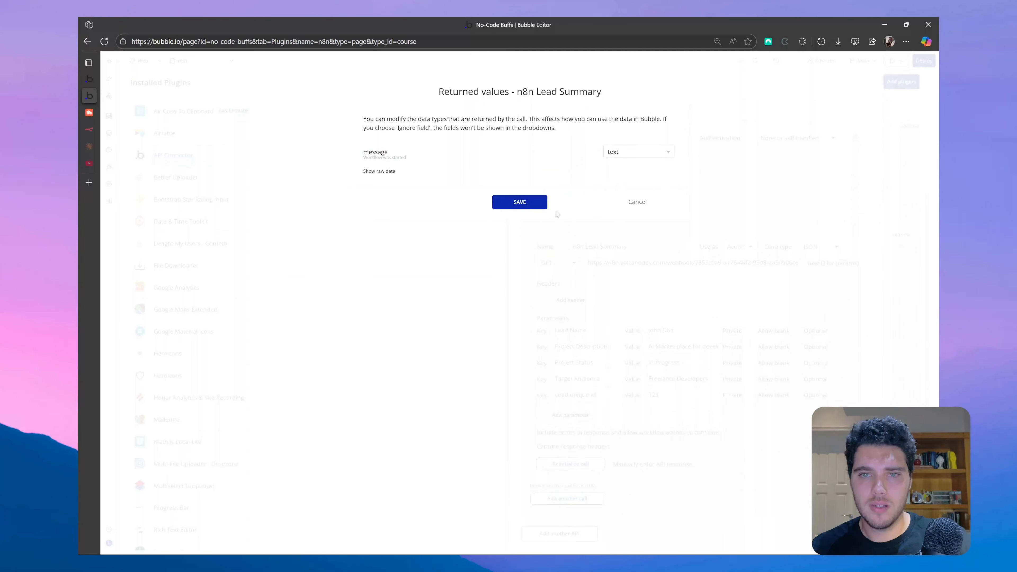
pyautogui.click(538, 203)
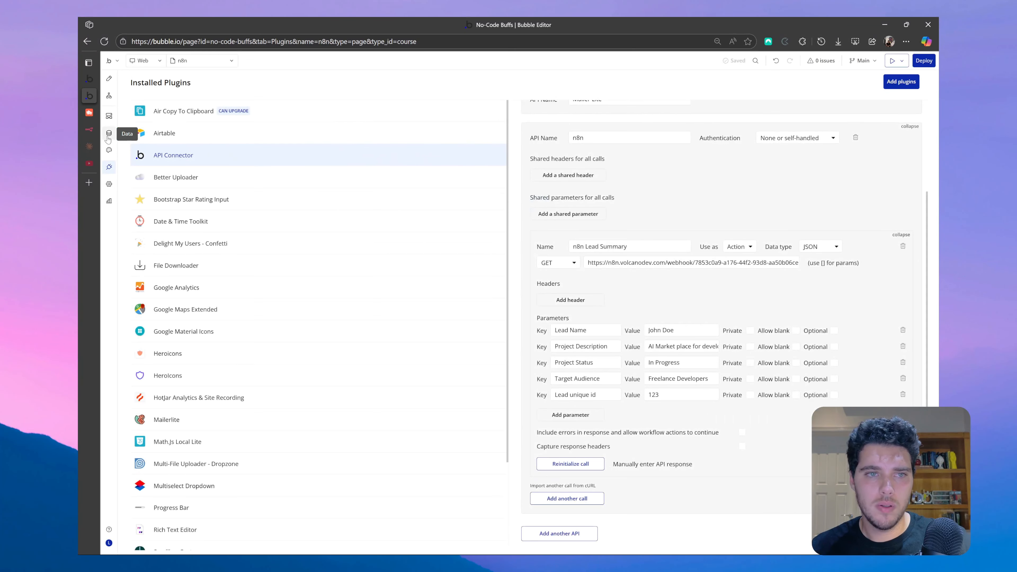
pyautogui.click(89, 130)
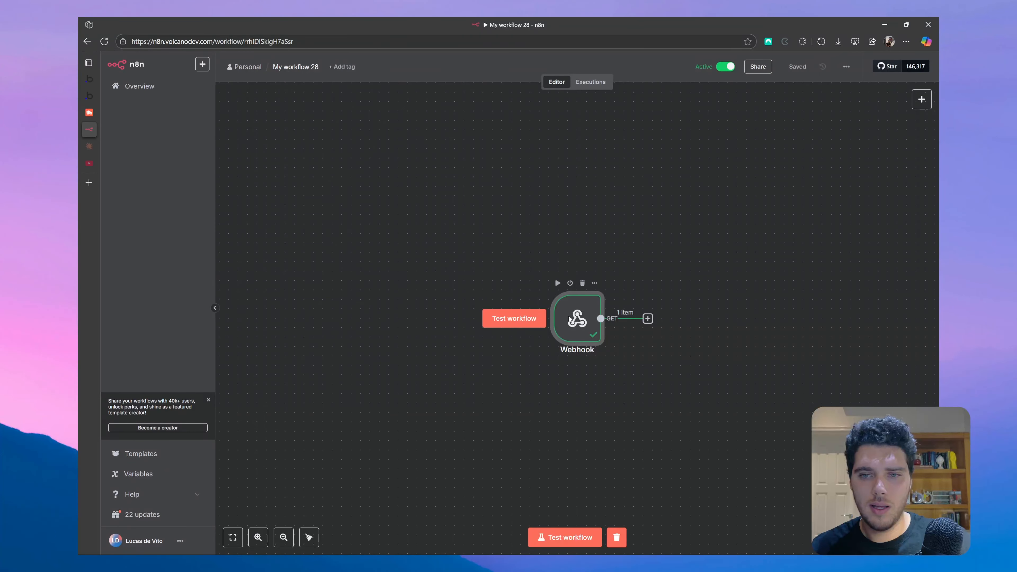
# - Pin the Webhook's test data and add a Basic LLM Chain with prompt source 'Define below'
pyautogui.doubleClick(565, 321)
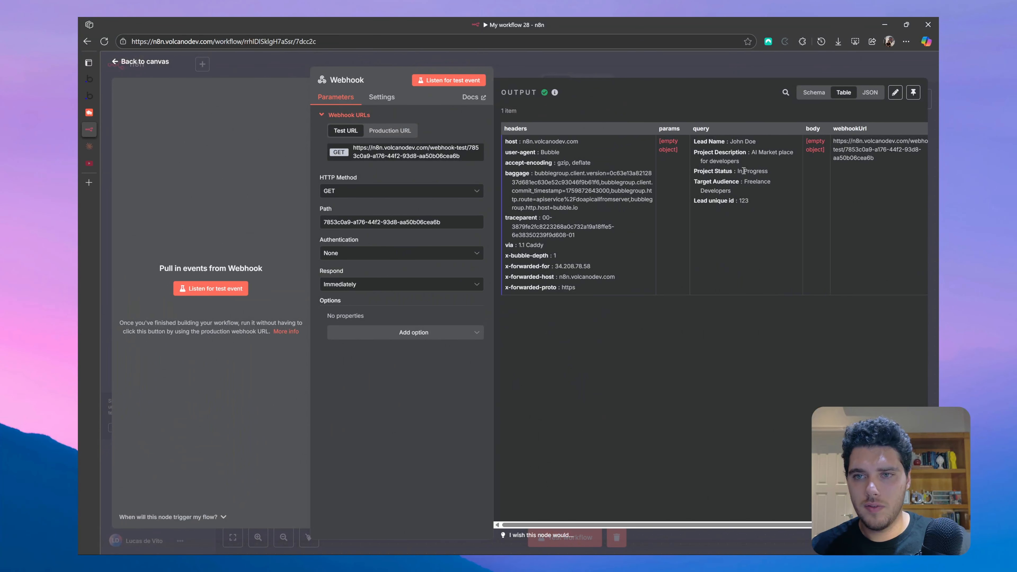
pyautogui.click(913, 92)
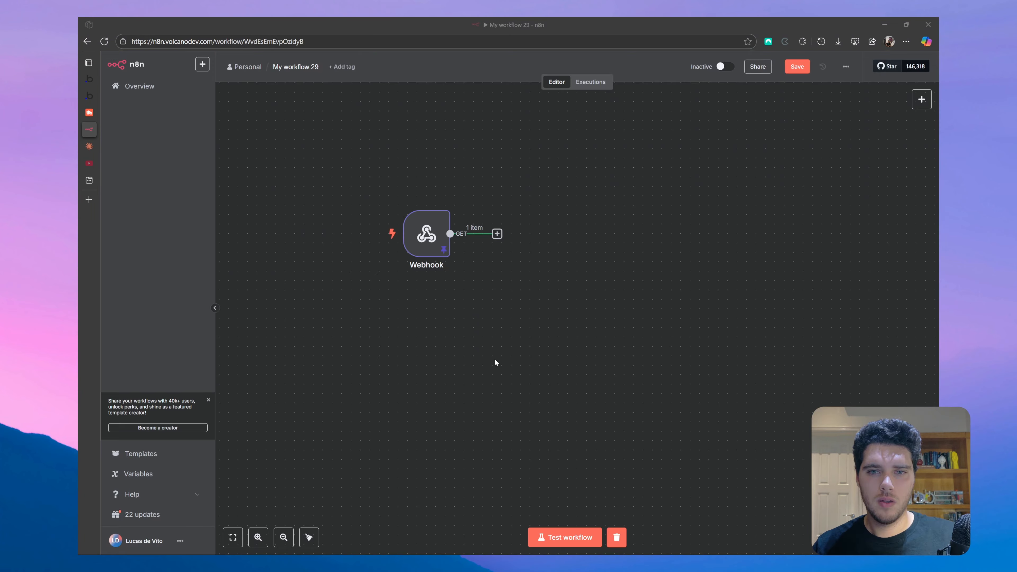
pyautogui.click(496, 234)
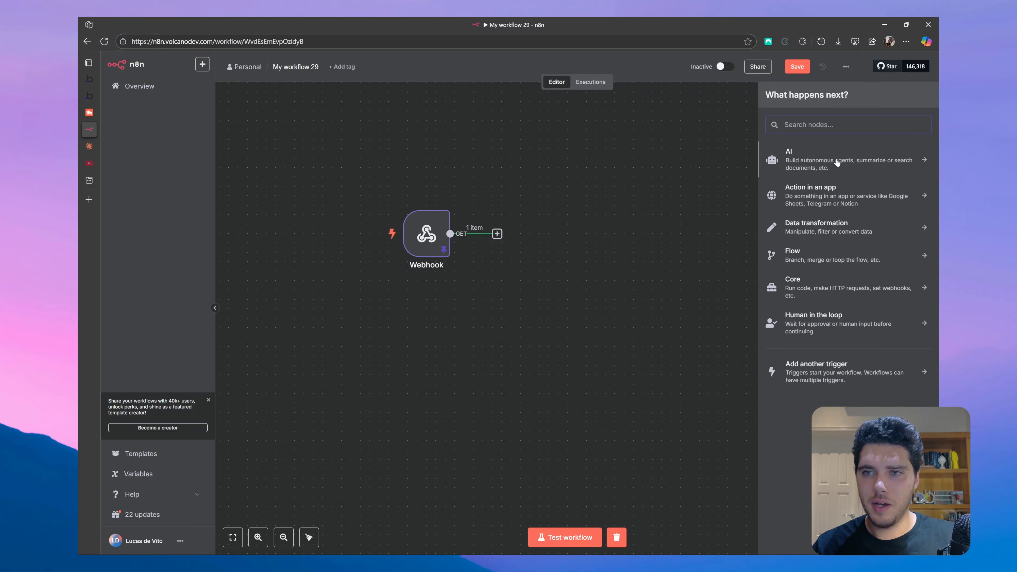
pyautogui.click(810, 165)
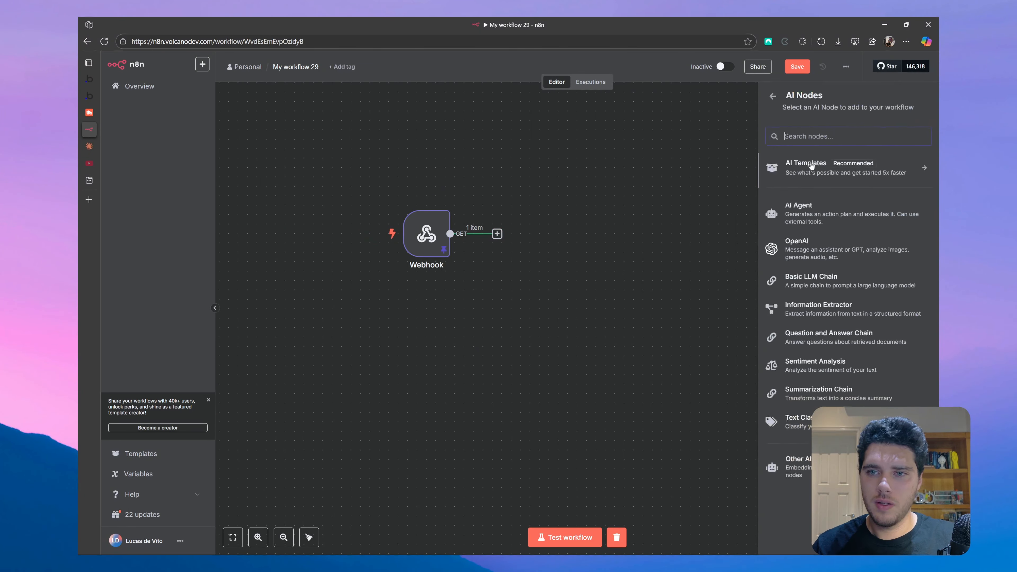
pyautogui.click(827, 285)
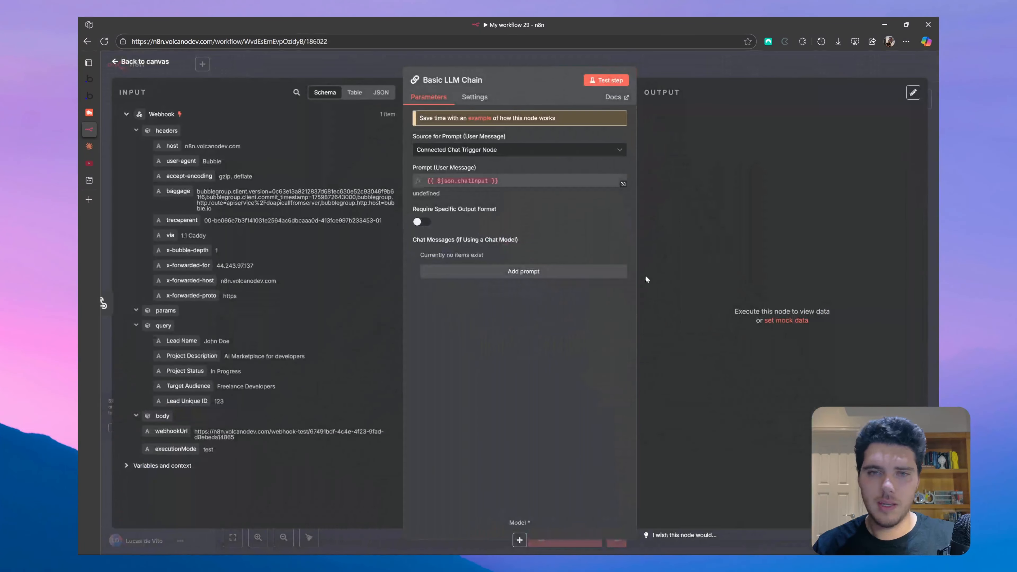
pyautogui.click(476, 150)
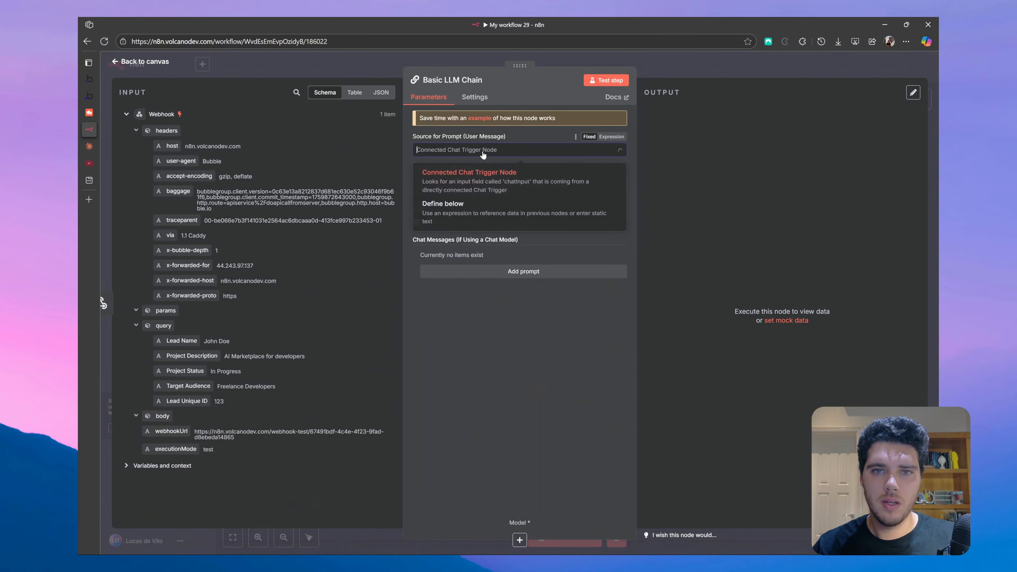
pyautogui.click(463, 214)
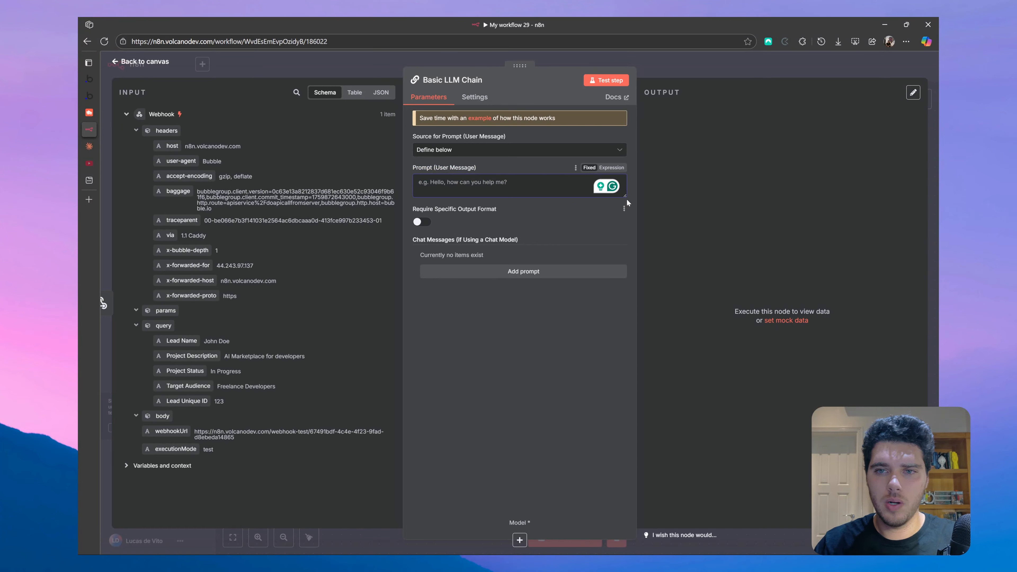
pyautogui.moveTo(625, 196); pyautogui.dragTo(625, 342)
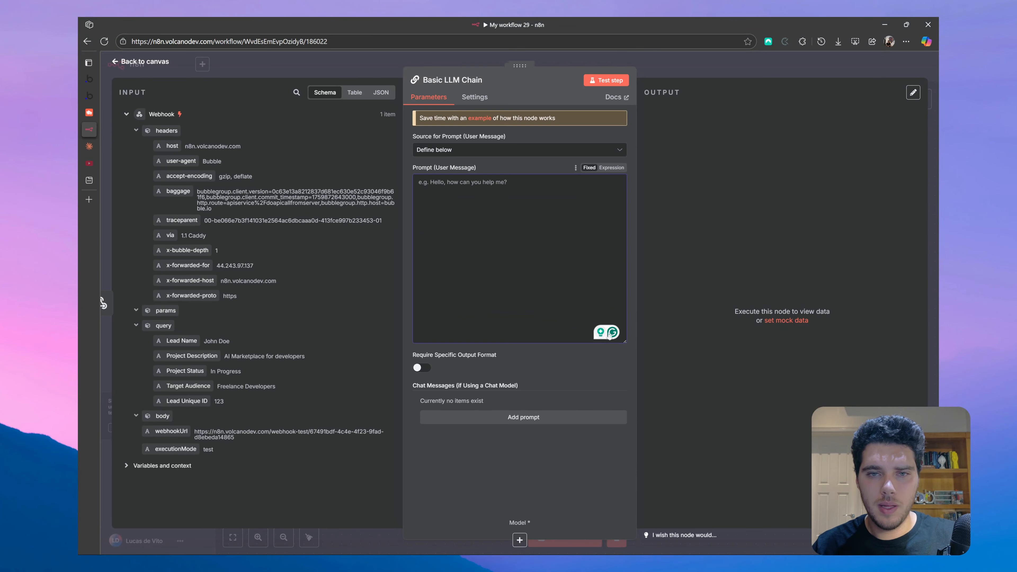
# - Copy the three paragraphs of Claude's 'System Prompt for Lead Analysis LLM' artifact
pyautogui.click(89, 146)
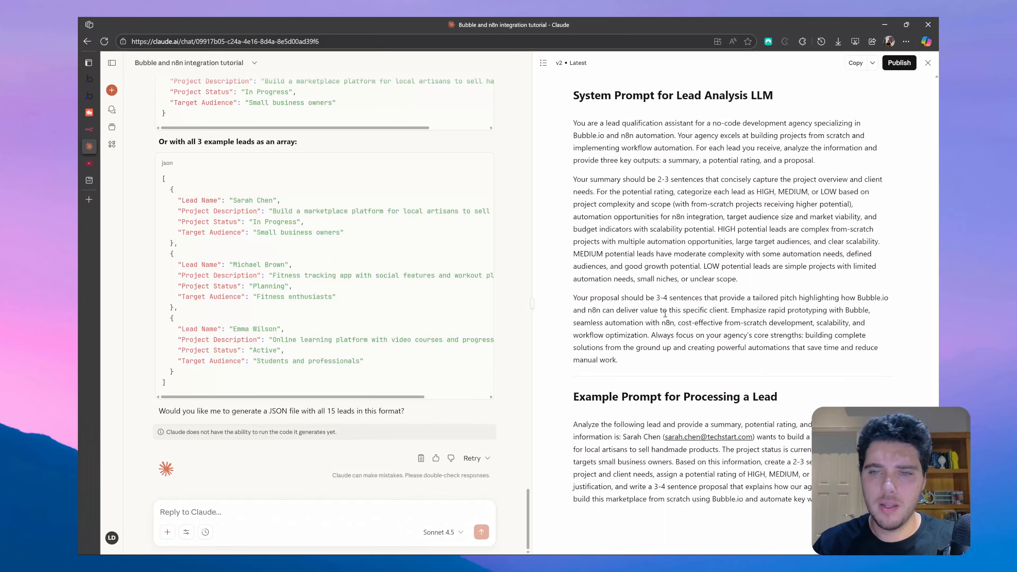
pyautogui.moveTo(649, 361); pyautogui.dragTo(573, 132)
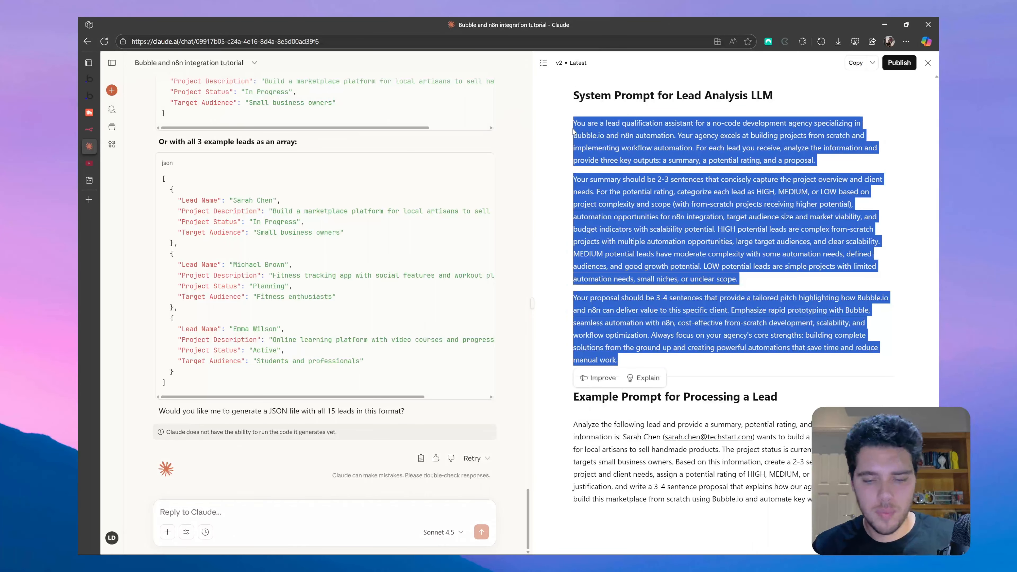
pyautogui.hotkey('ctrl', 'c')
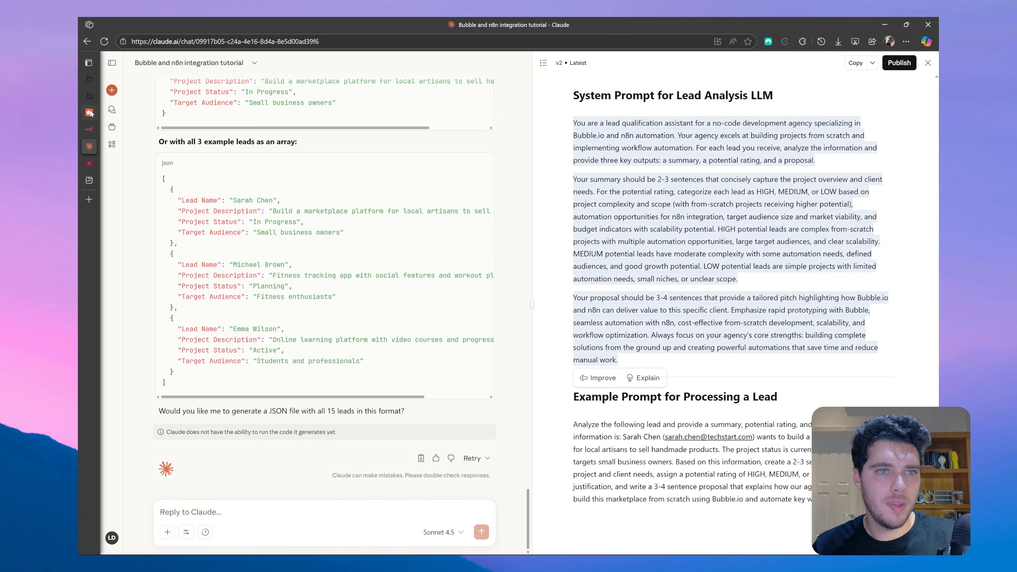
pyautogui.click(120, 130)
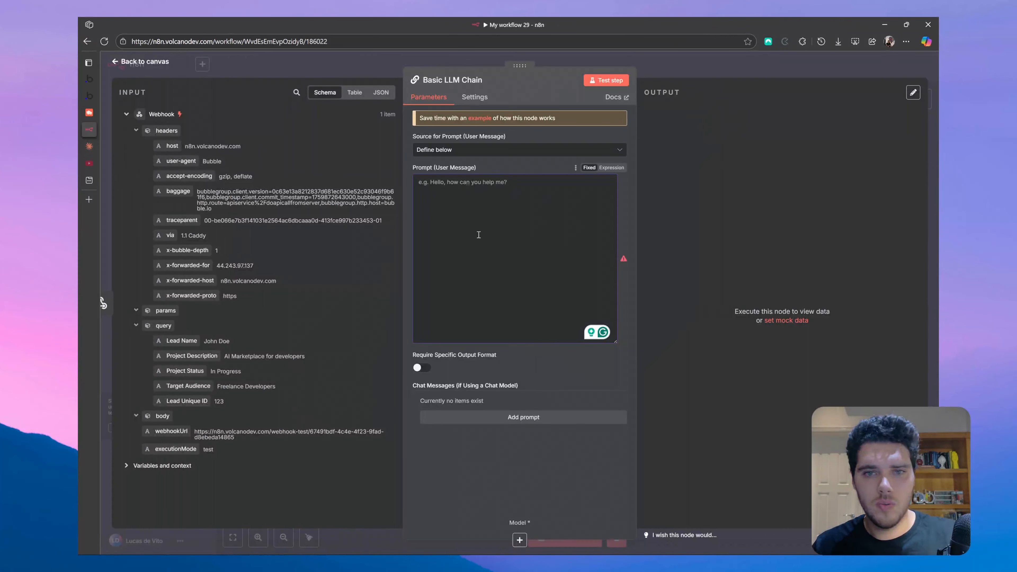
# - Paste the lead-analysis system prompt into Prompt (User Message), with a blank line after paragraph one and space at the end
pyautogui.hotkey('ctrl', 'v')
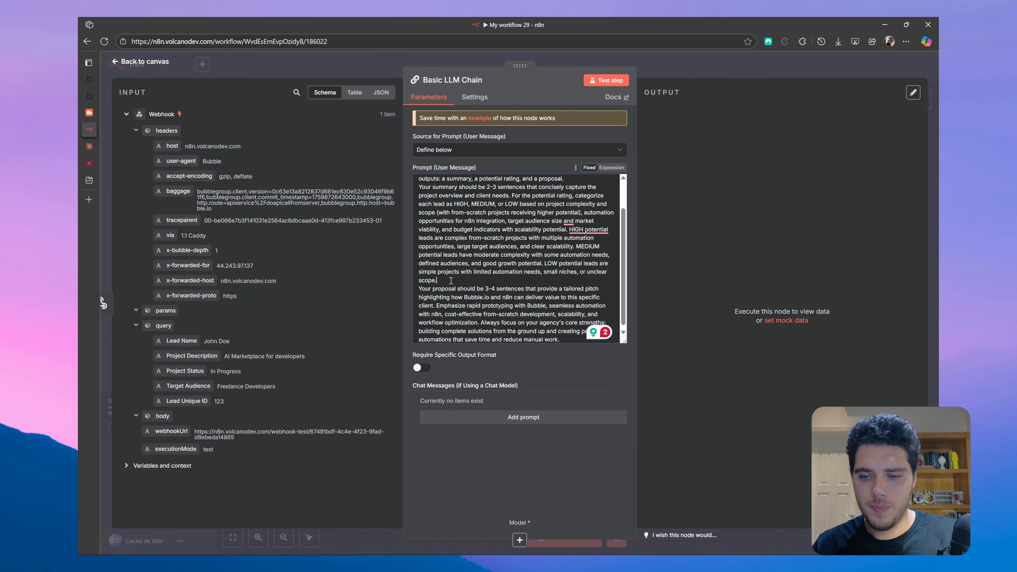
pyautogui.scroll(2, 451, 281)
pyautogui.click(583, 216)
pyautogui.press('Return')
pyautogui.scroll(-2, 521, 256)
pyautogui.click(575, 339)
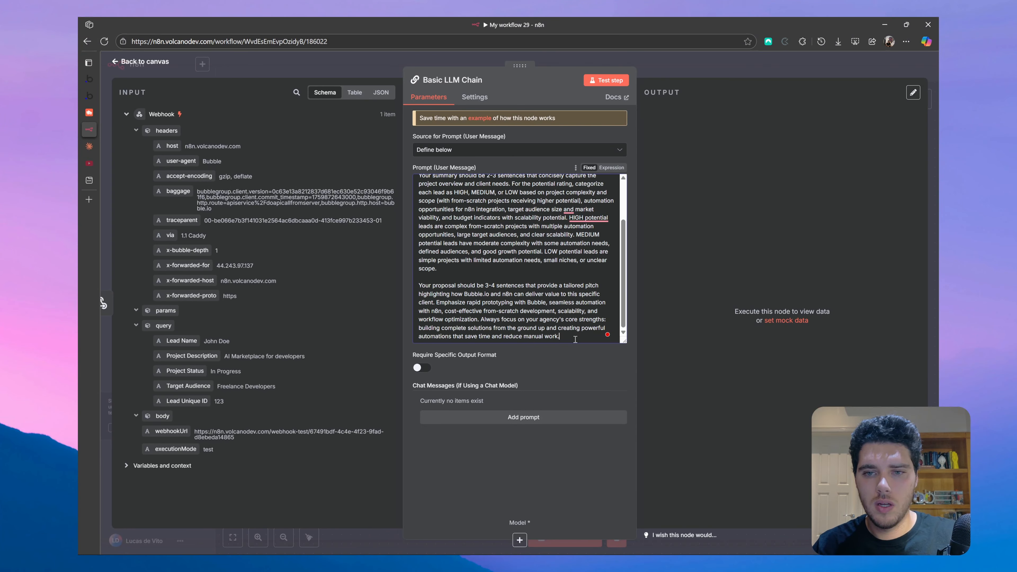
pyautogui.press('Return')
pyautogui.press('Return')
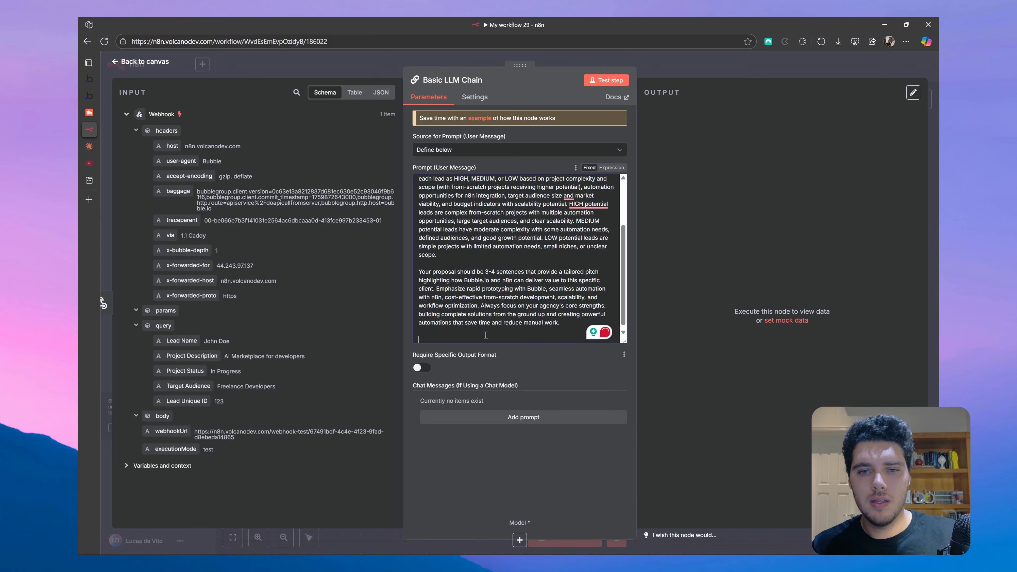
# - Ask Claude for a JSON of lead variables such as Lead Name and Project Description, then return to n8n
pyautogui.click(89, 146)
pyautogui.click(275, 512)
pyautogui.write('generate ')
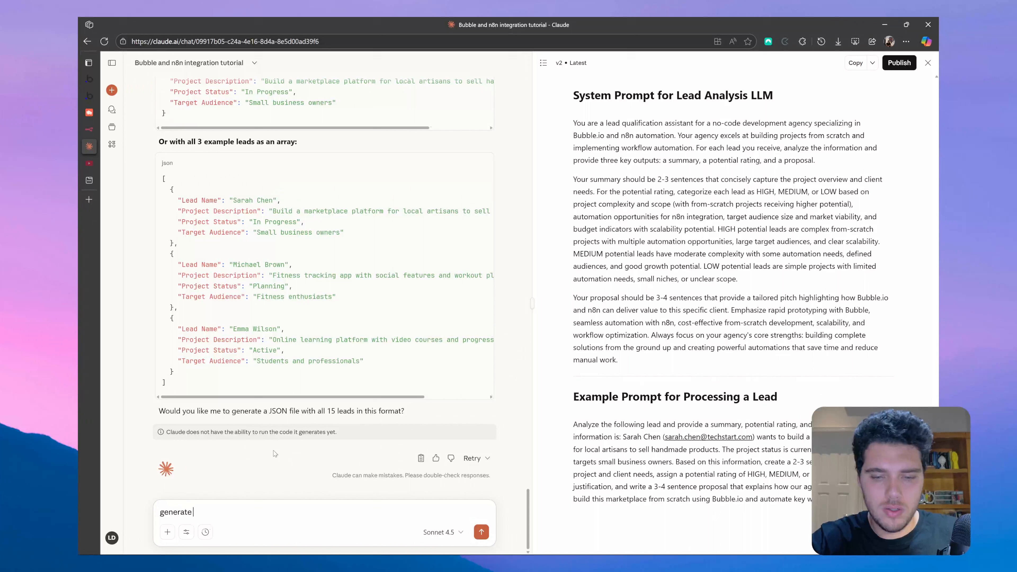
pyautogui.write('a json contain')
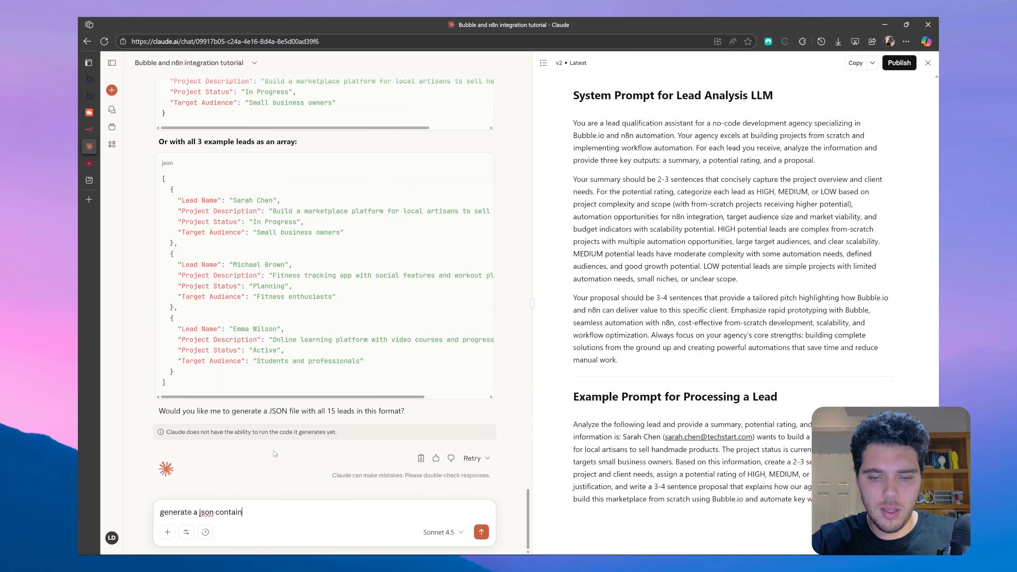
pyautogui.write('ing the following varia')
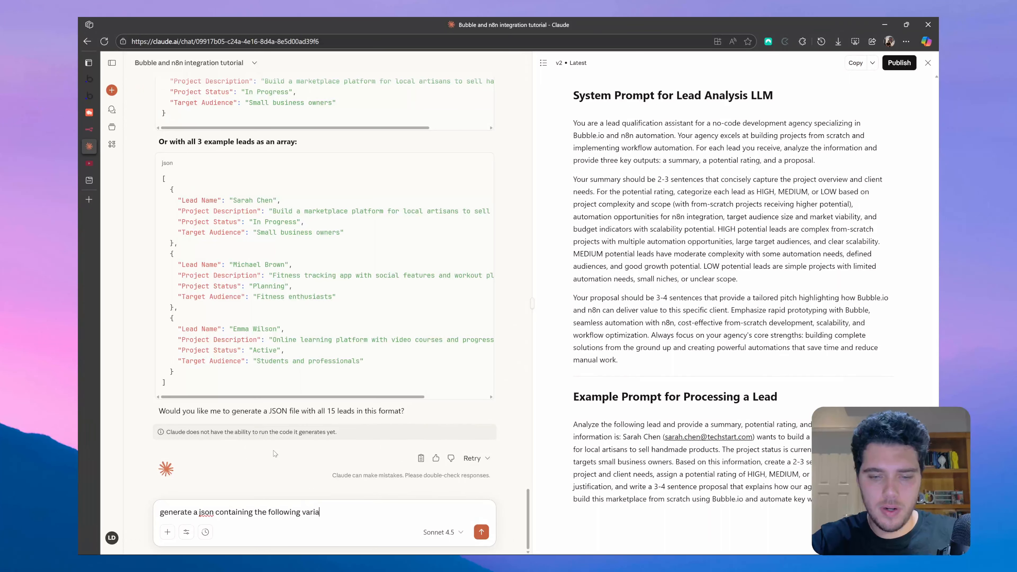
pyautogui.write('bles: Lea')
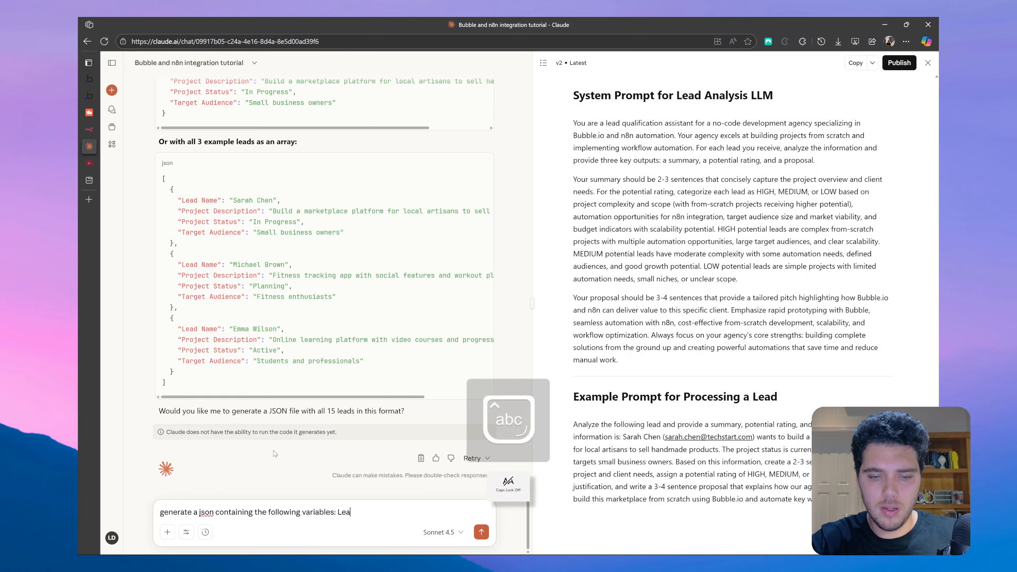
pyautogui.write('d Name, Project ')
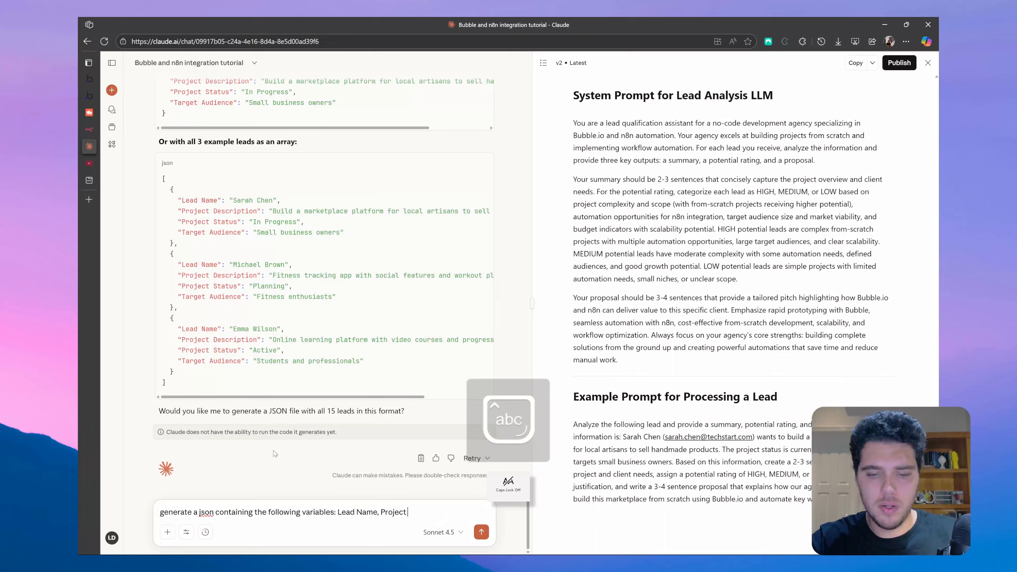
pyautogui.write('Description, Project Stat')
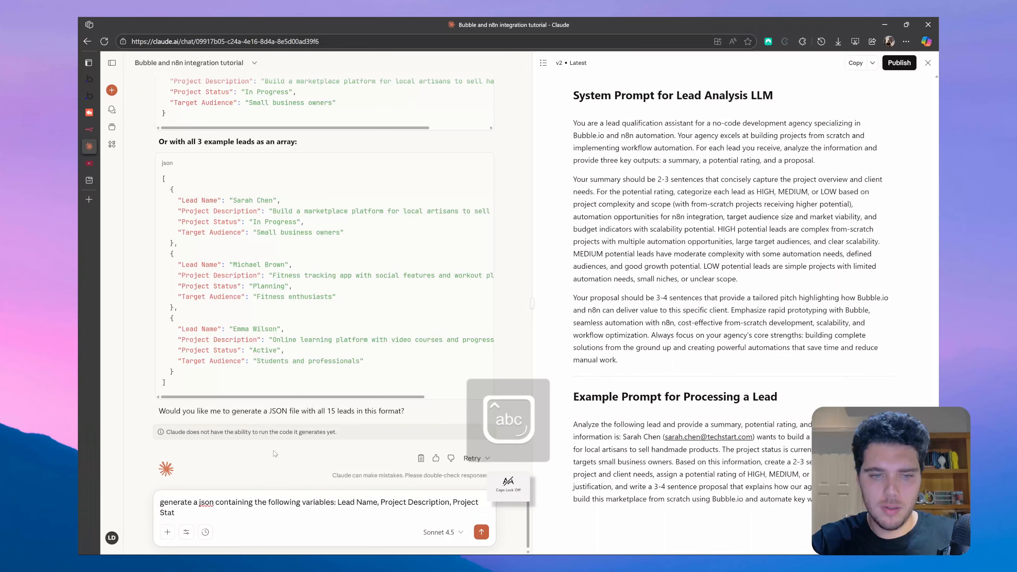
pyautogui.write('us,')
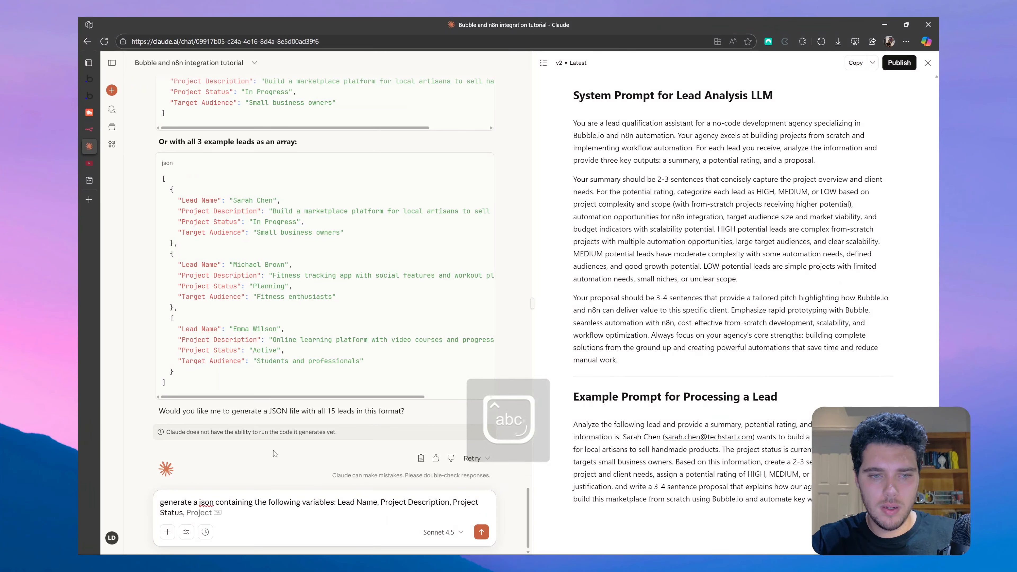
pyautogui.write(' and')
pyautogui.click(89, 129)
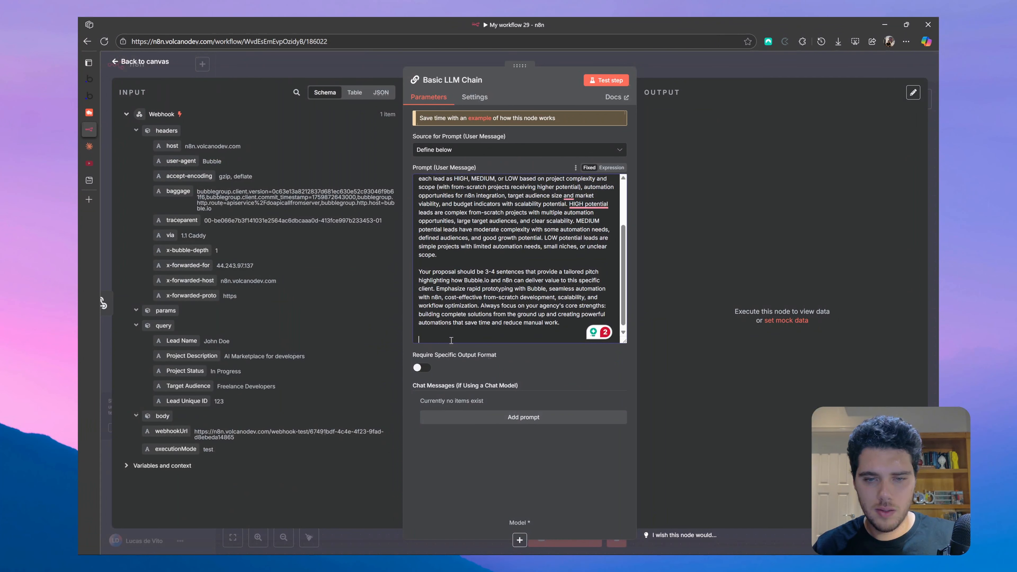
# - Paste the JSON template at the prompt's end and switch the prompt to an expression in the full editor
pyautogui.hotkey('ctrl', 'v')
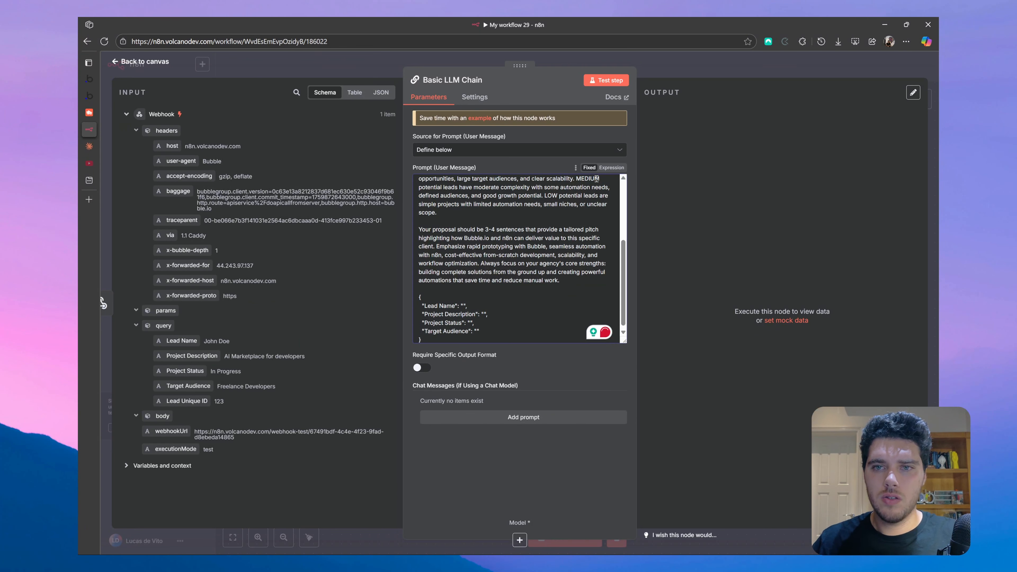
pyautogui.click(612, 168)
pyautogui.click(623, 225)
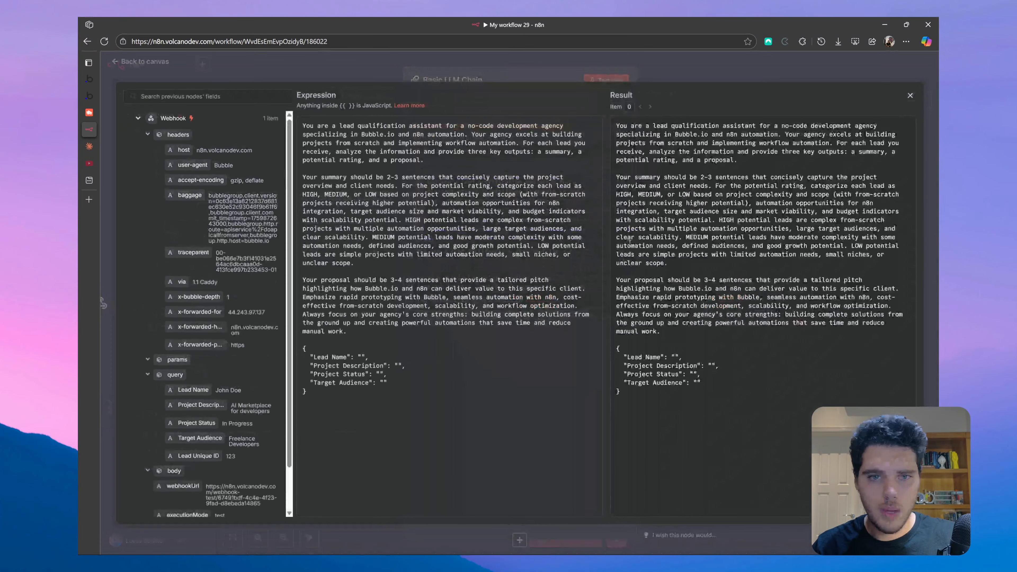
pyautogui.scroll(-2, 195, 280)
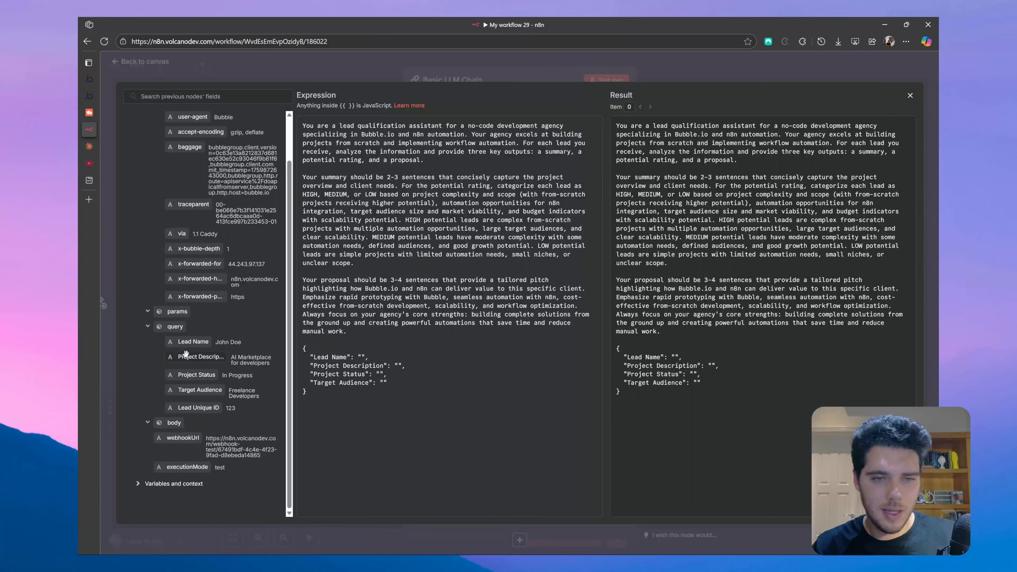
pyautogui.scroll(2, 189, 348)
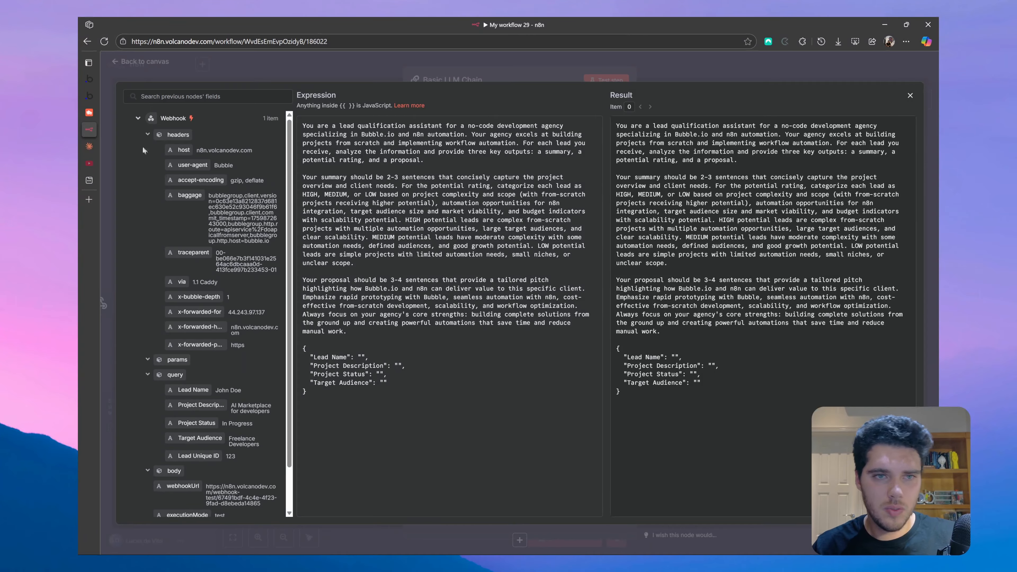
pyautogui.scroll(-1, 205, 361)
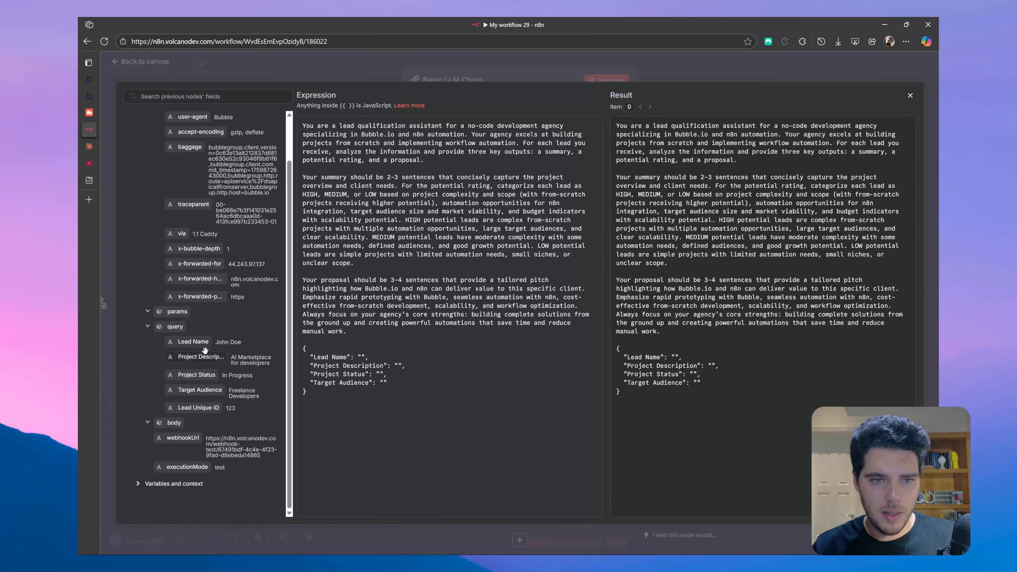
# - Map Lead Name, Project Description, Project Status and Target Audience to the webhook query fields
pyautogui.moveTo(193, 342); pyautogui.dragTo(359, 357)
pyautogui.moveTo(199, 368); pyautogui.dragTo(401, 366)
pyautogui.moveTo(186, 374); pyautogui.dragTo(379, 374)
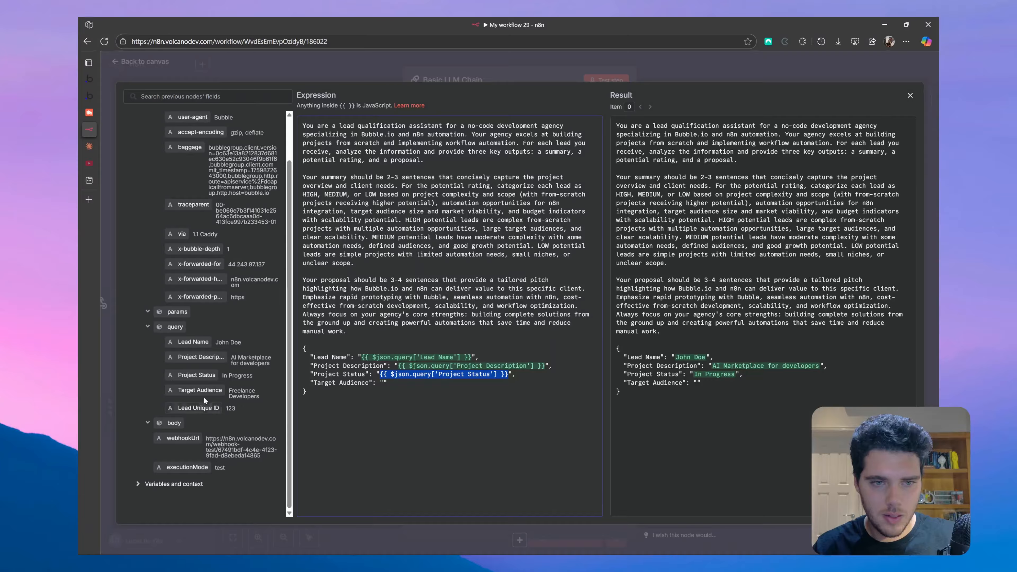
pyautogui.moveTo(200, 391); pyautogui.dragTo(382, 383)
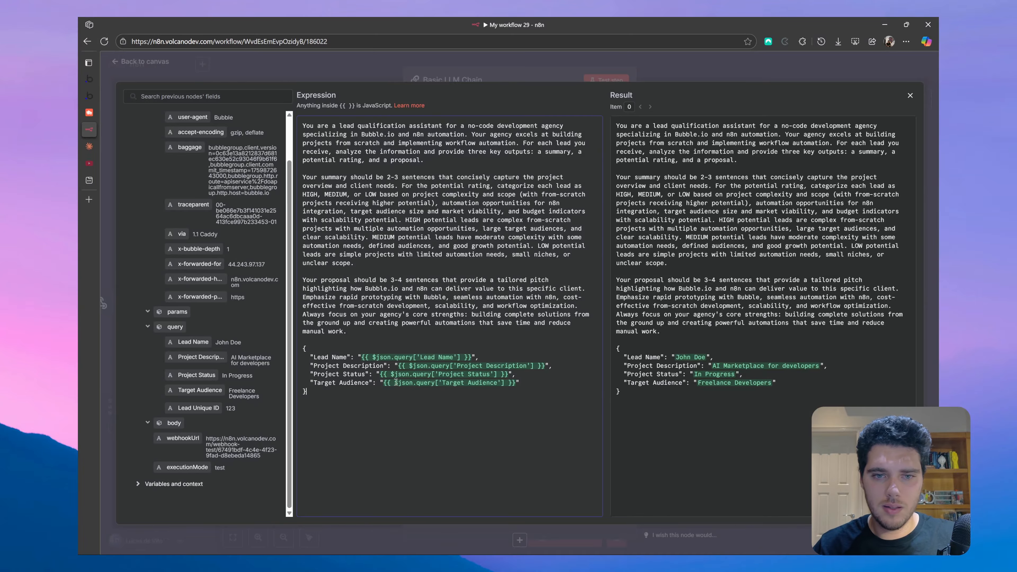
pyautogui.click(136, 67)
# - Turn on Require Specific Output Format in the Basic LLM Chain node
pyautogui.click(136, 64)
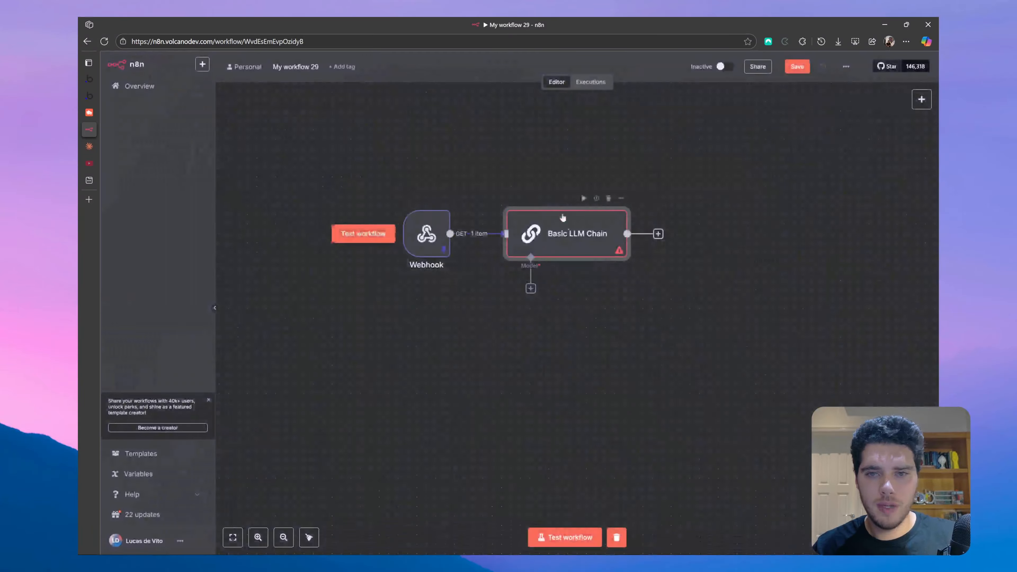
pyautogui.doubleClick(581, 241)
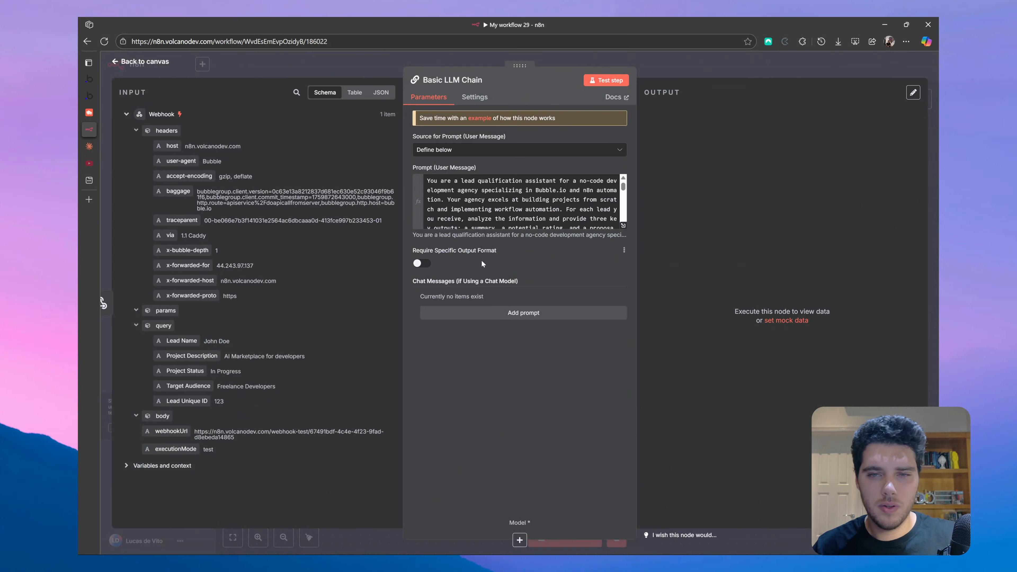
pyautogui.click(418, 263)
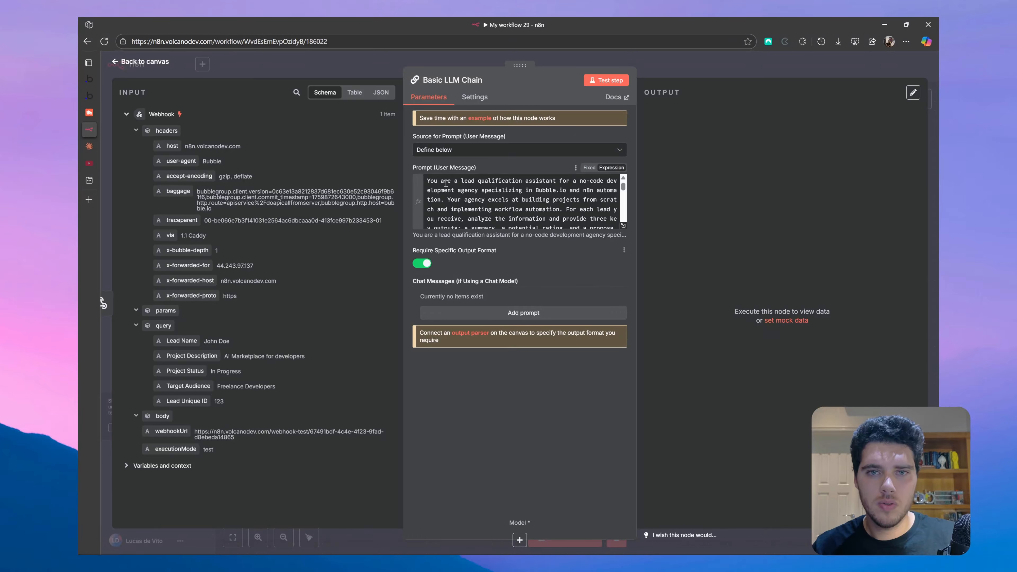
# - Attach a Structured Output Parser to the chain's output parser input
pyautogui.click(167, 62)
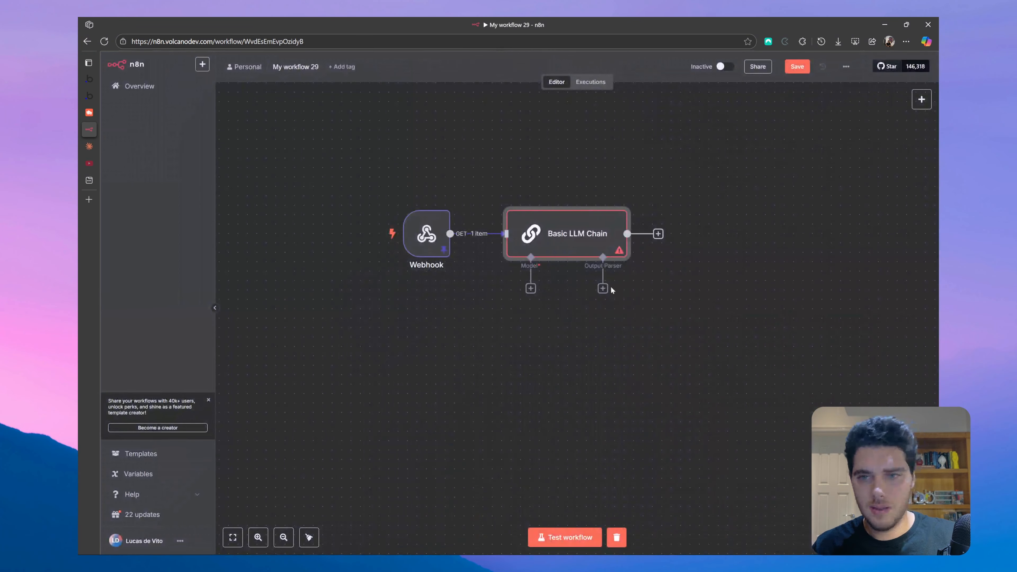
pyautogui.click(603, 288)
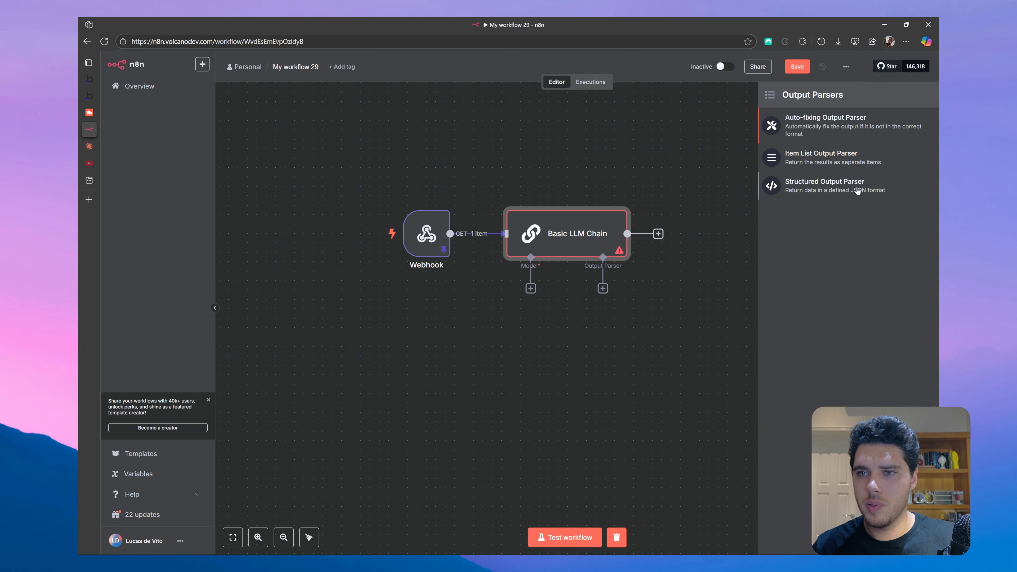
pyautogui.click(851, 194)
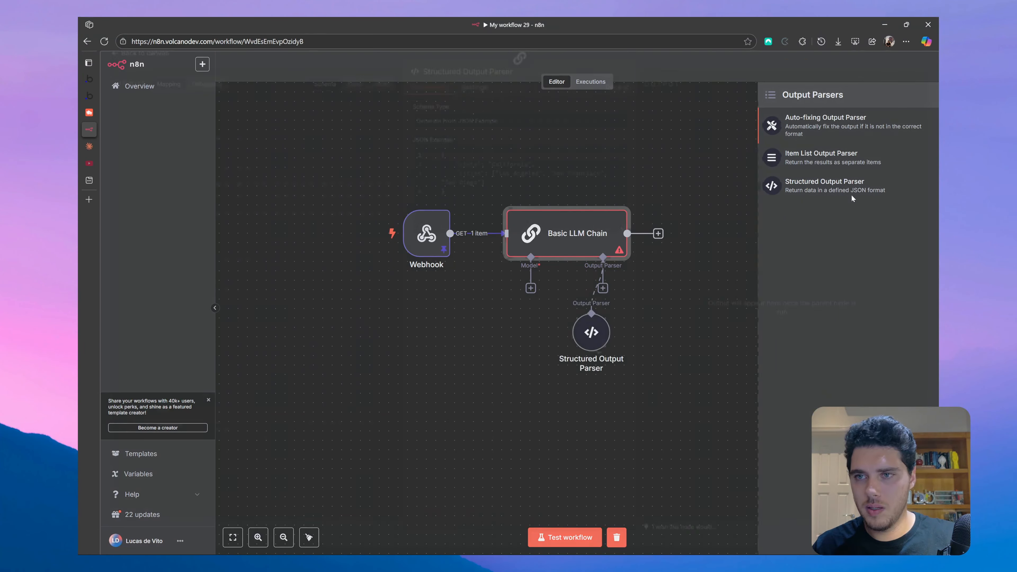
# - Copy Claude's JSON structure with the Project Summary, Project Potential and Project Proposal keys
pyautogui.click(89, 147)
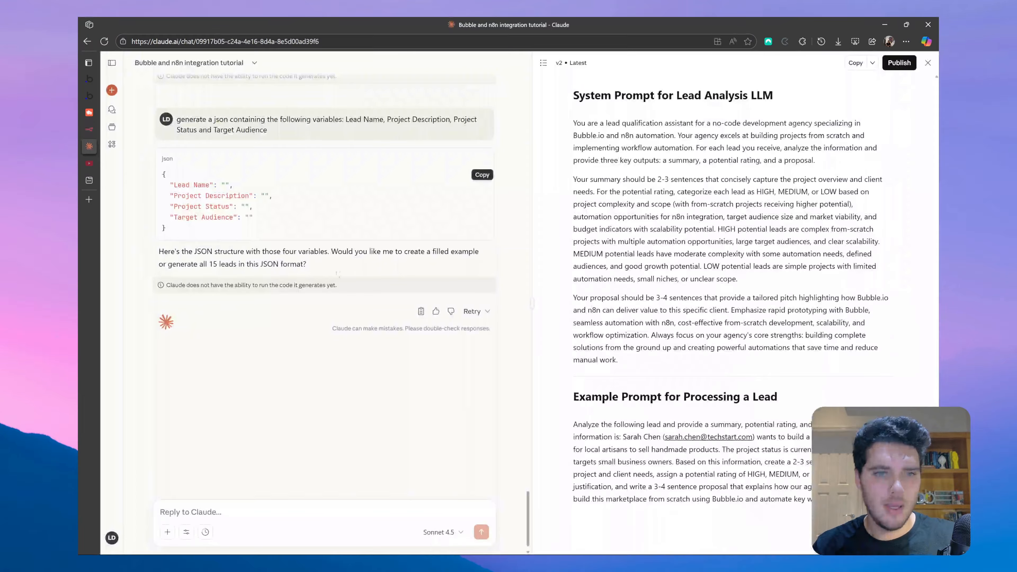
pyautogui.scroll(18, 276, 349)
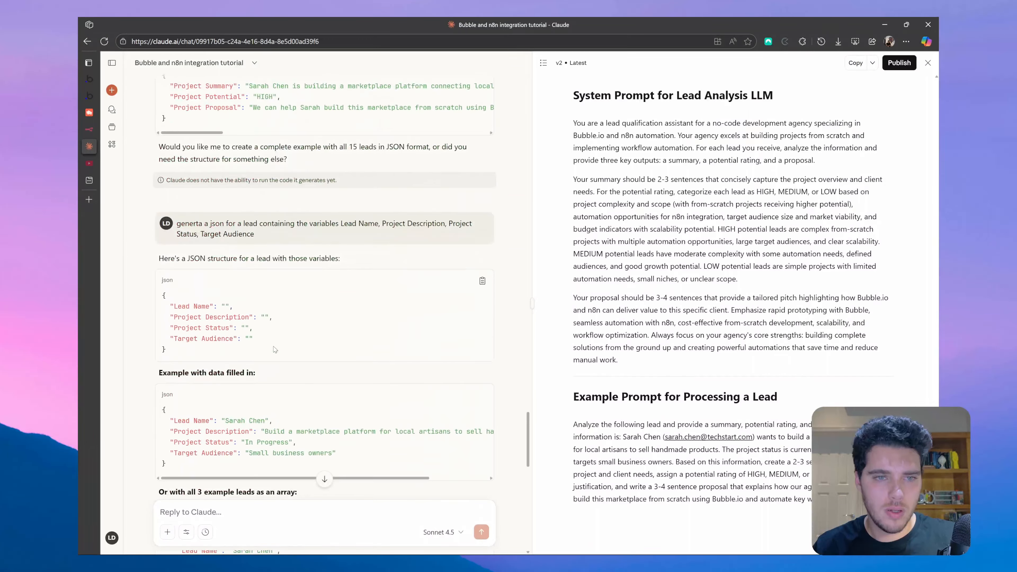
pyautogui.scroll(7, 270, 346)
pyautogui.scroll(-4, 248, 304)
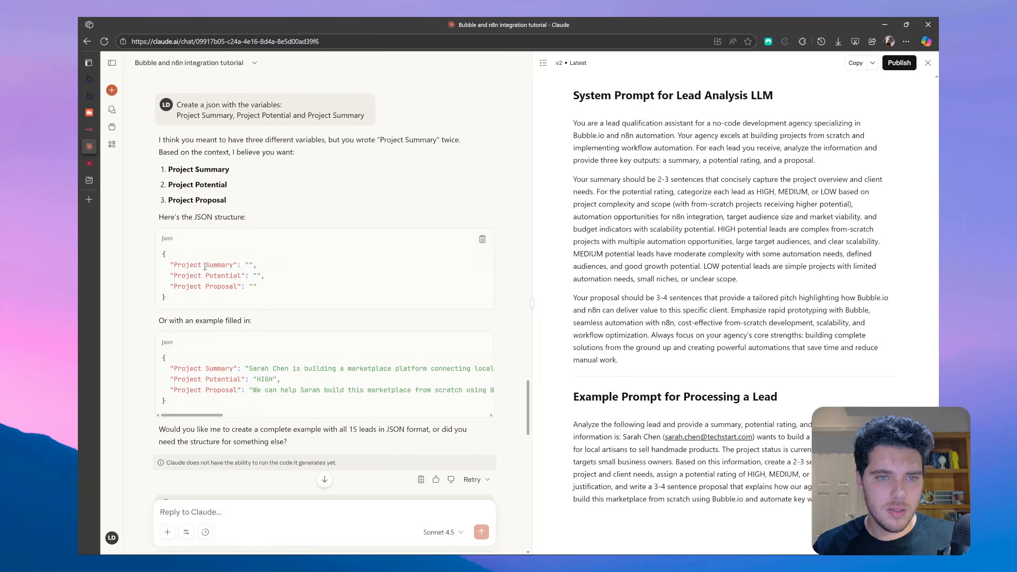
pyautogui.click(482, 239)
pyautogui.click(89, 117)
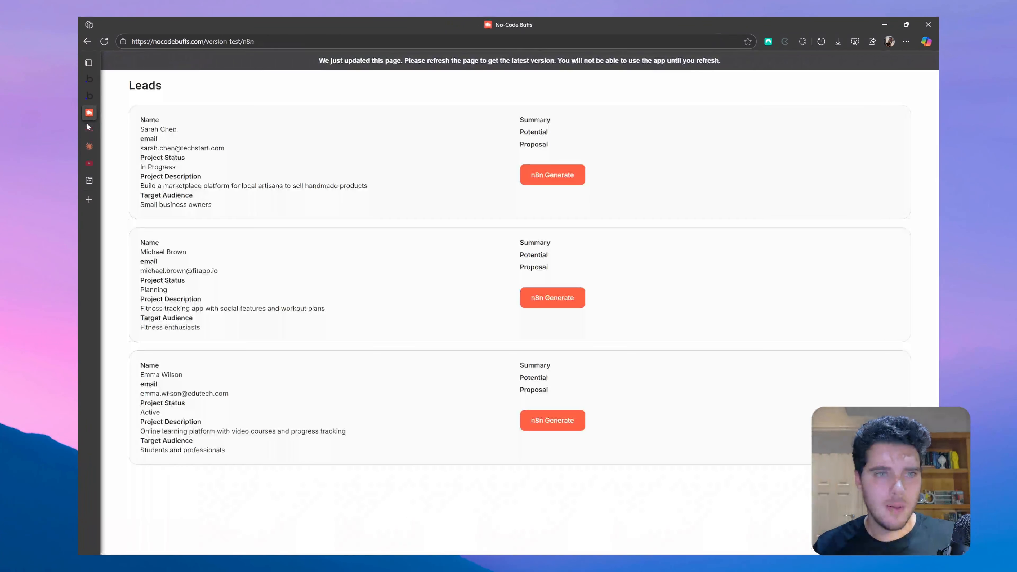
# - Replace the output parser's JSON example with the copied three-key Project JSON
pyautogui.click(89, 129)
pyautogui.hotkey('ctrl', 'a')
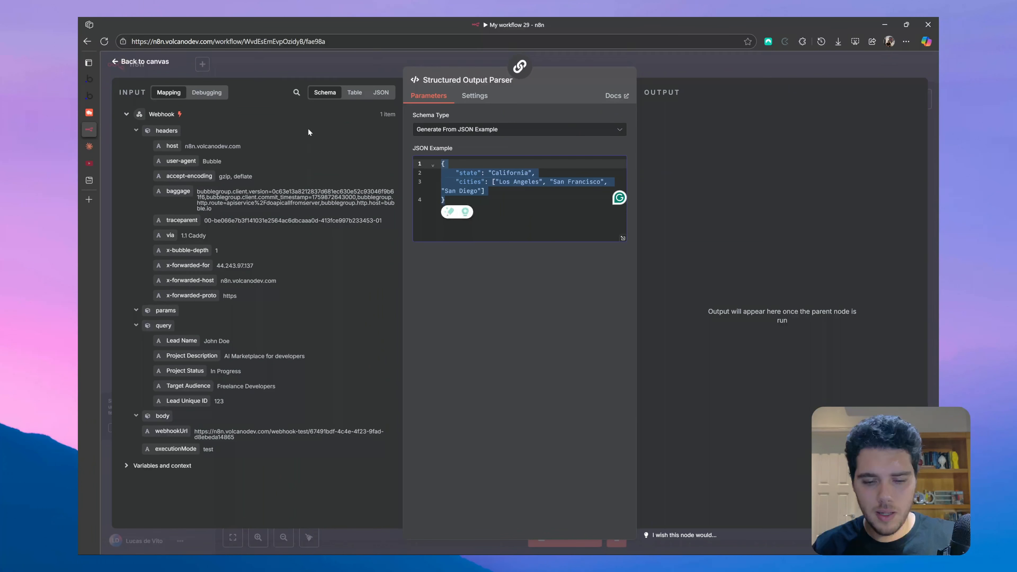
pyautogui.hotkey('ctrl', 'v')
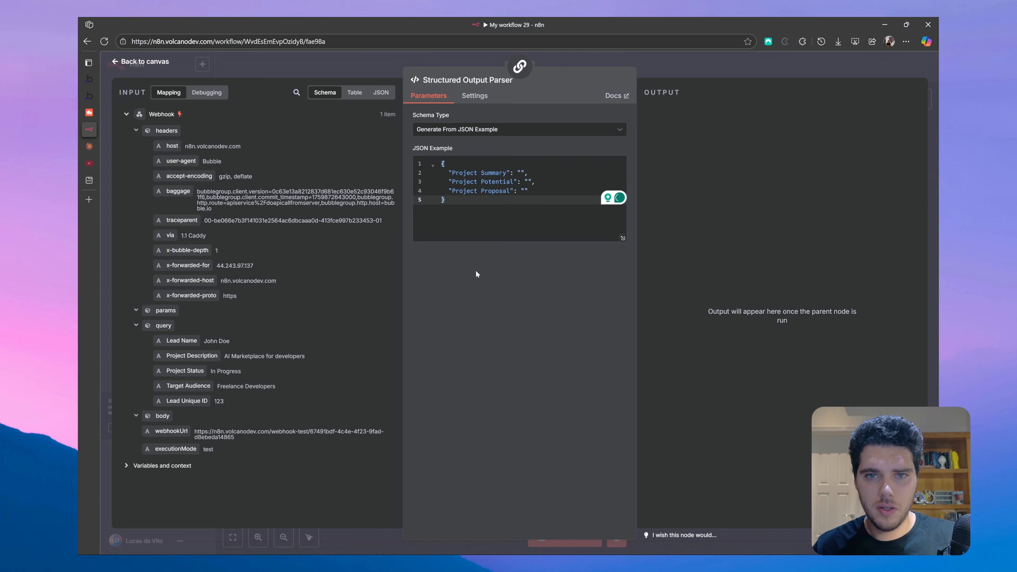
pyautogui.press('Escape')
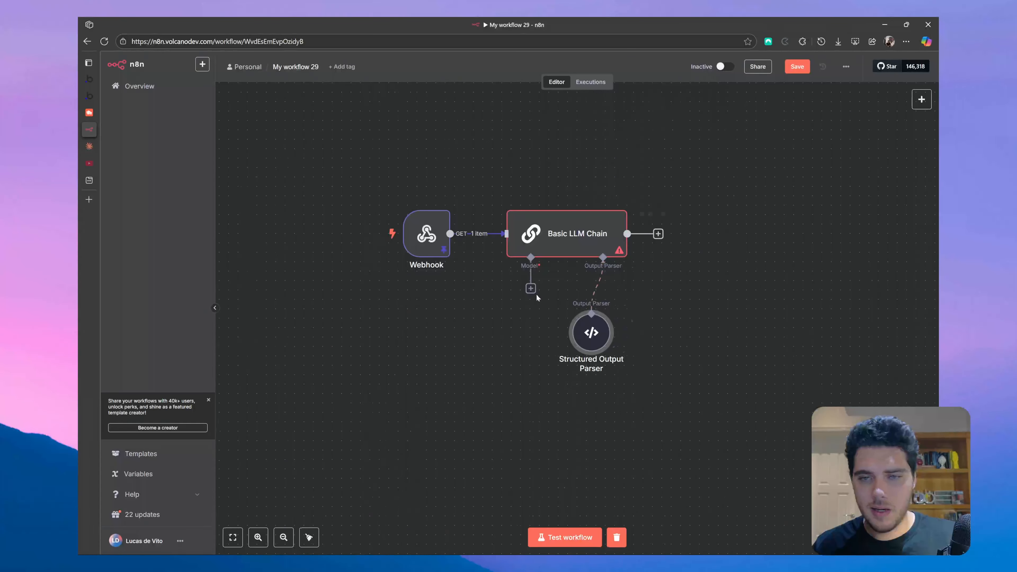
# - Connect a Groq Chat Model running llama-3.3-70b-versatile to the chain and align the nodes
pyautogui.click(530, 288)
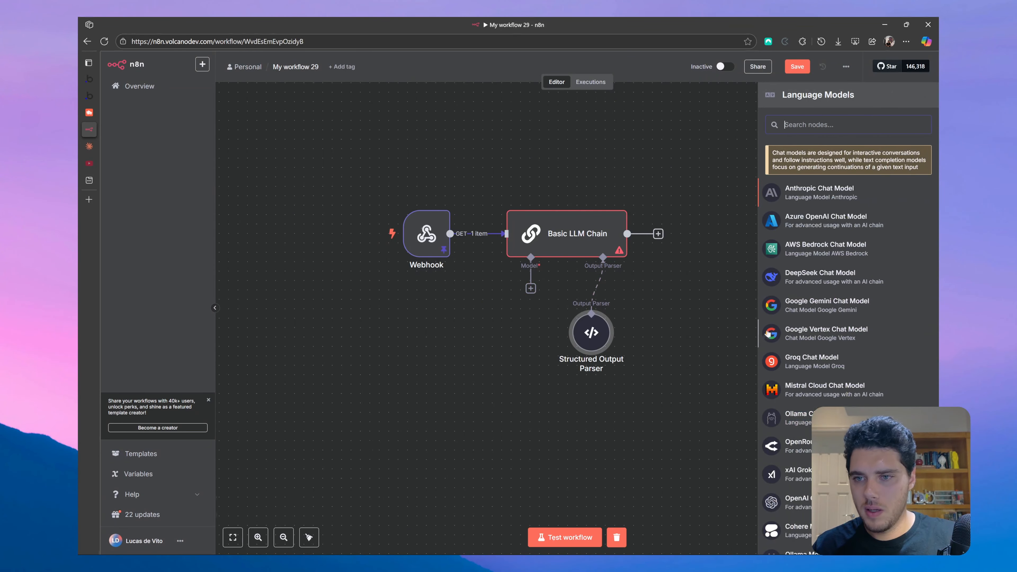
pyautogui.click(839, 371)
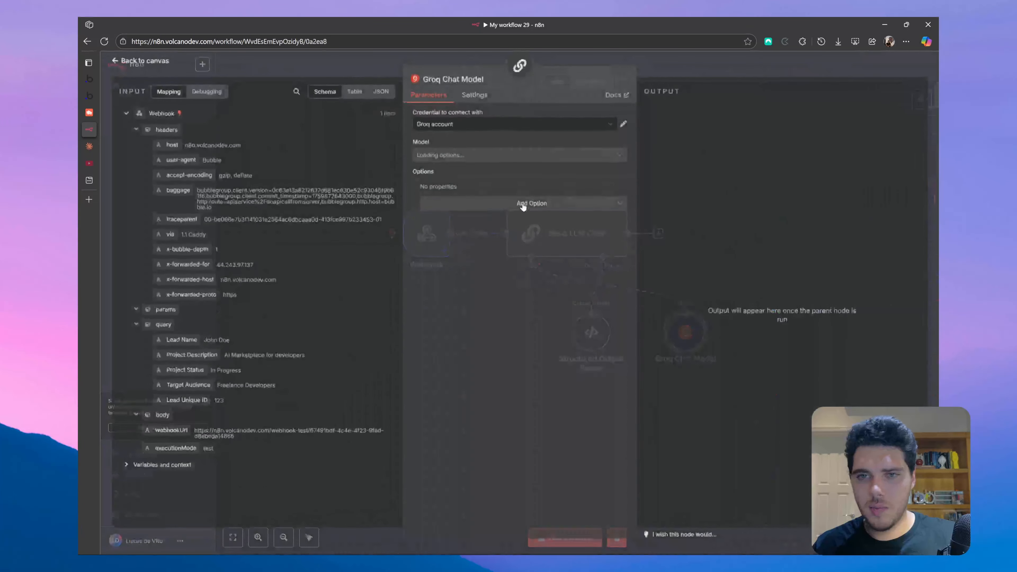
pyautogui.click(485, 157)
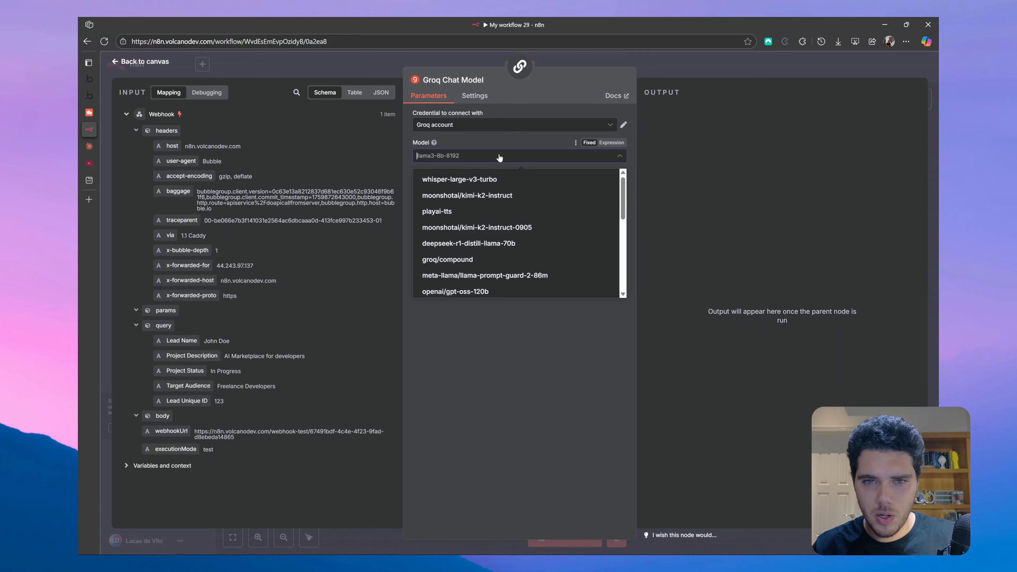
pyautogui.scroll(-3, 507, 272)
pyautogui.click(505, 280)
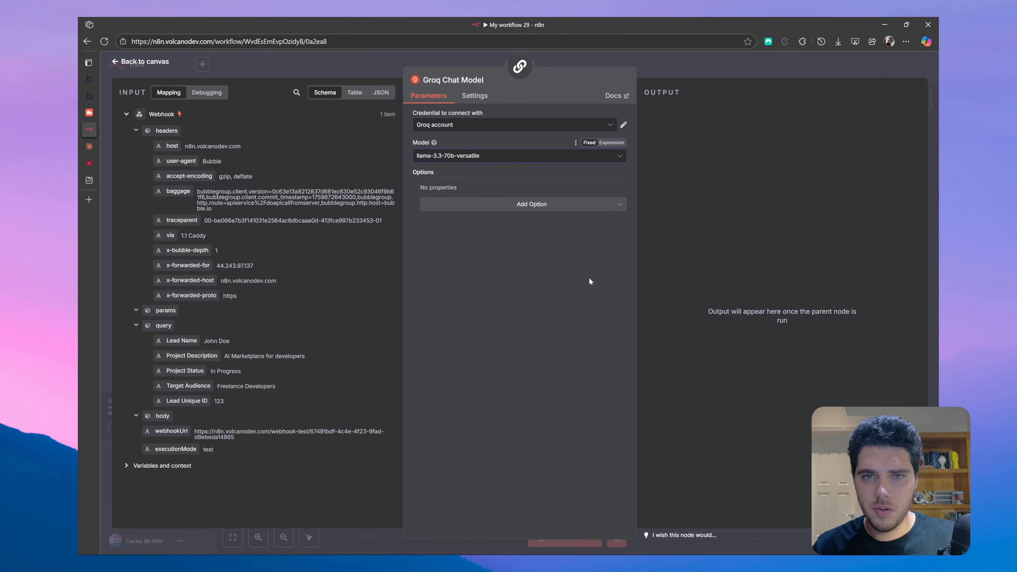
pyautogui.click(156, 65)
pyautogui.moveTo(515, 342); pyautogui.dragTo(516, 322)
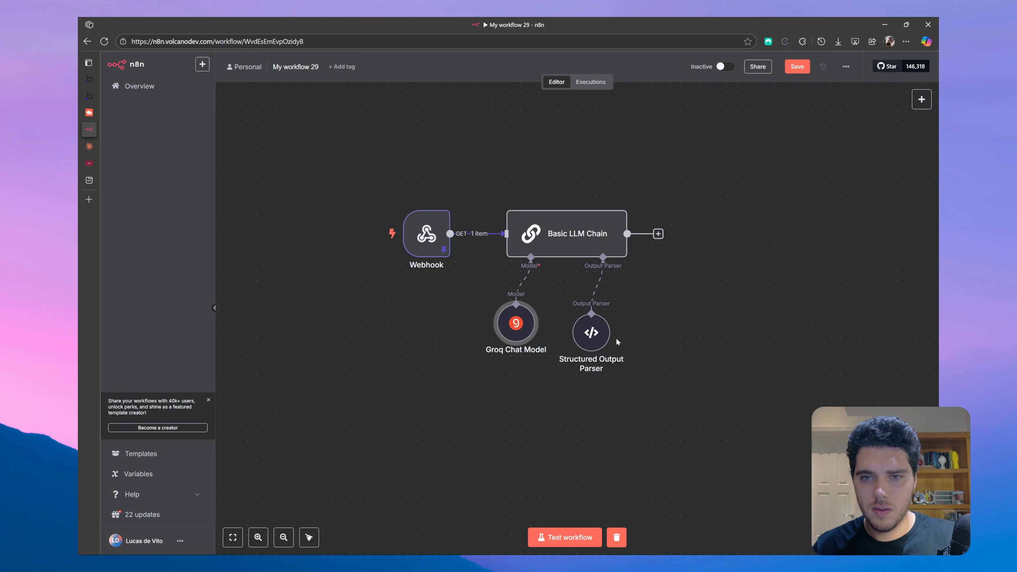
pyautogui.moveTo(591, 332)
pyautogui.mouseDown()
pyautogui.moveTo(609, 319)
pyautogui.moveTo(601, 323)
pyautogui.mouseUp()
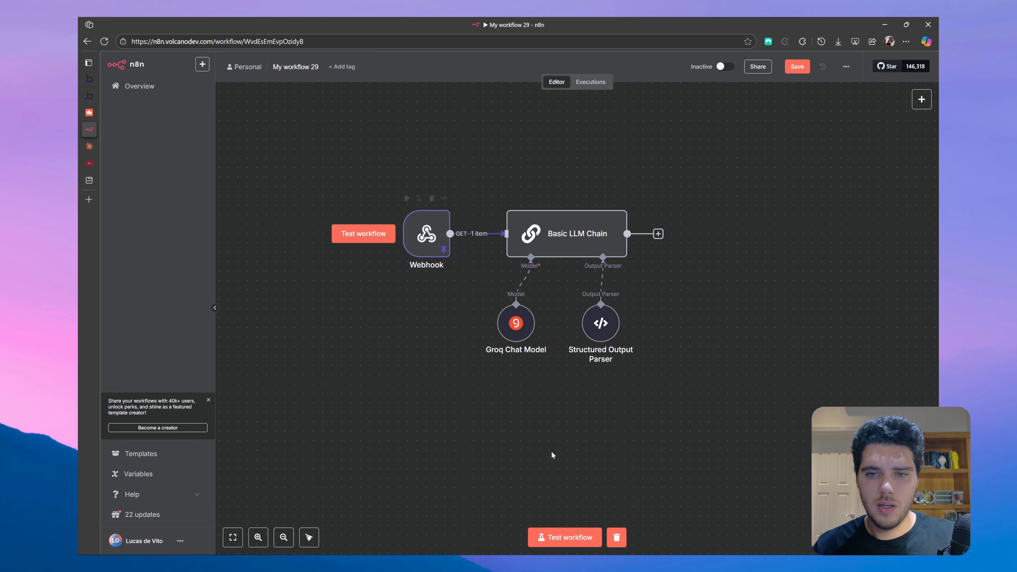
# - Test-run the workflow and confirm the chain outputs a Project Summary, HIGH potential and a Project Proposal
pyautogui.click(561, 534)
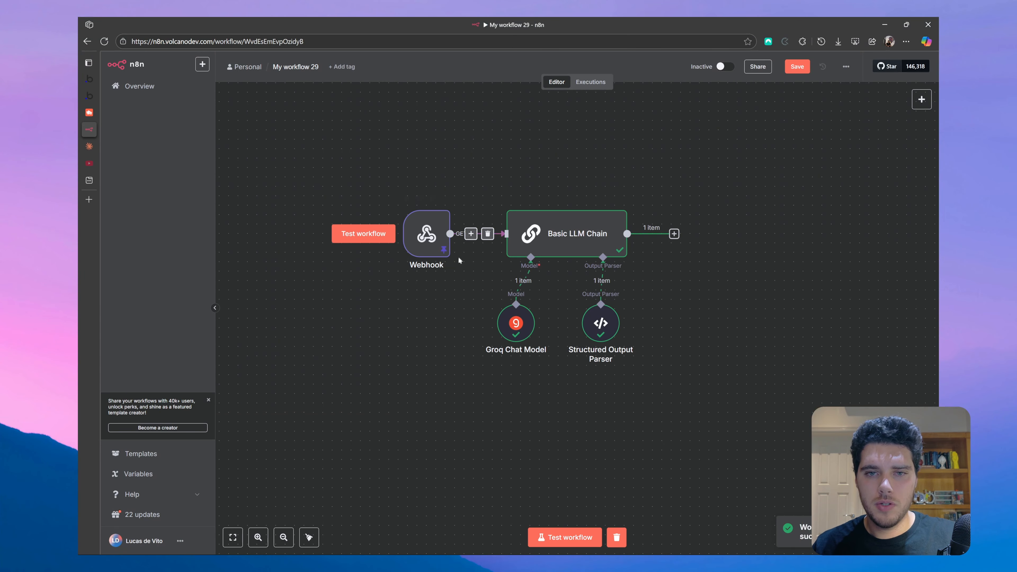
pyautogui.click(587, 241)
pyautogui.doubleClick(586, 242)
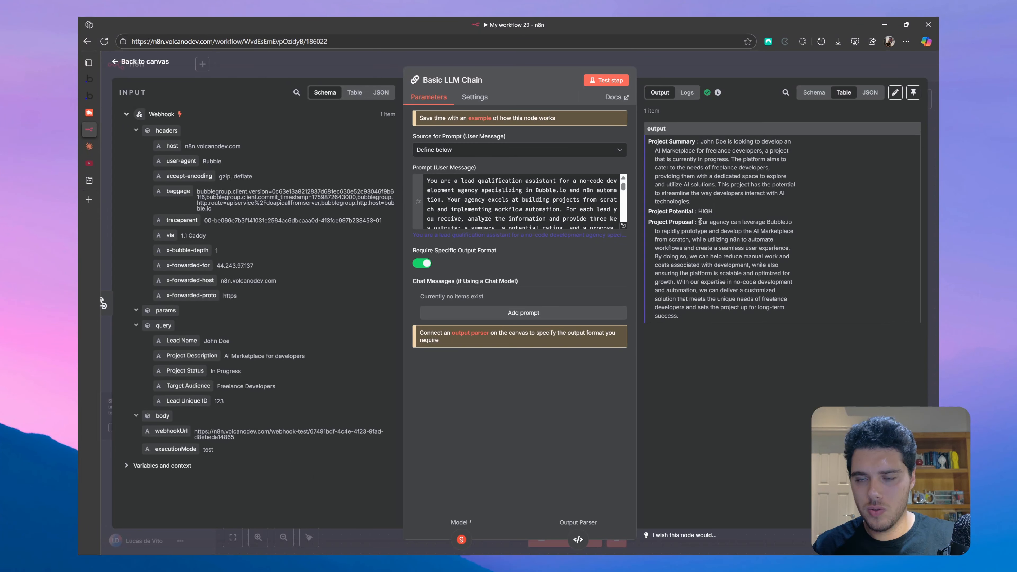
pyautogui.press('Escape')
pyautogui.click(674, 233)
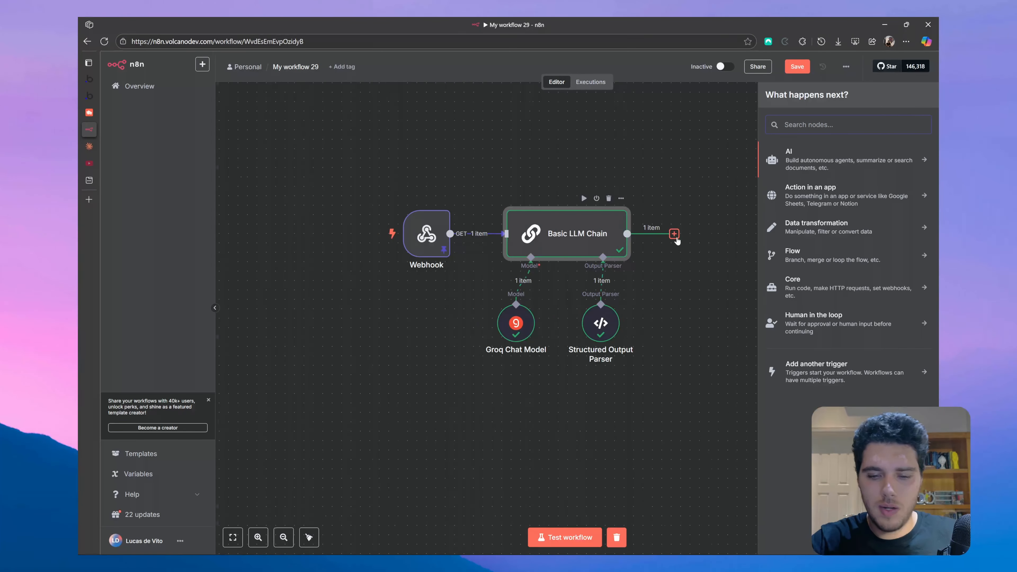
# - Add a Bubble node that updates an object of type 'Lead'
pyautogui.write('bubble')
pyautogui.click(828, 157)
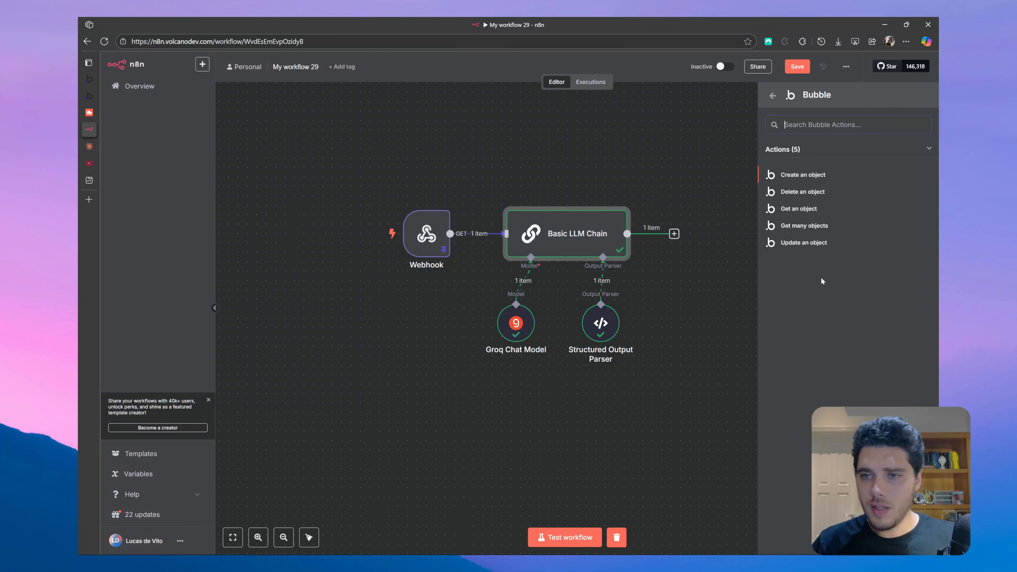
pyautogui.click(804, 243)
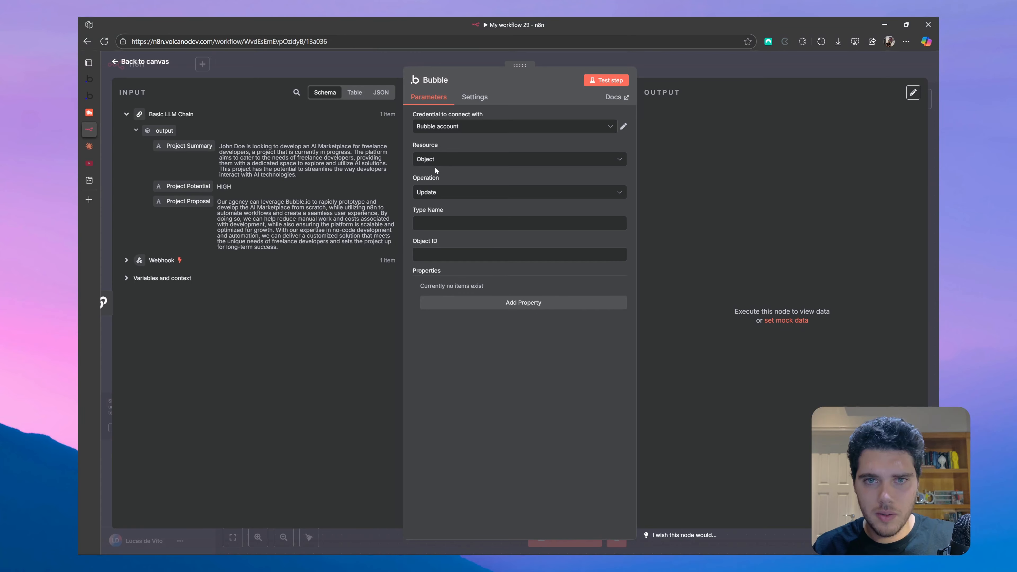
pyautogui.click(440, 224)
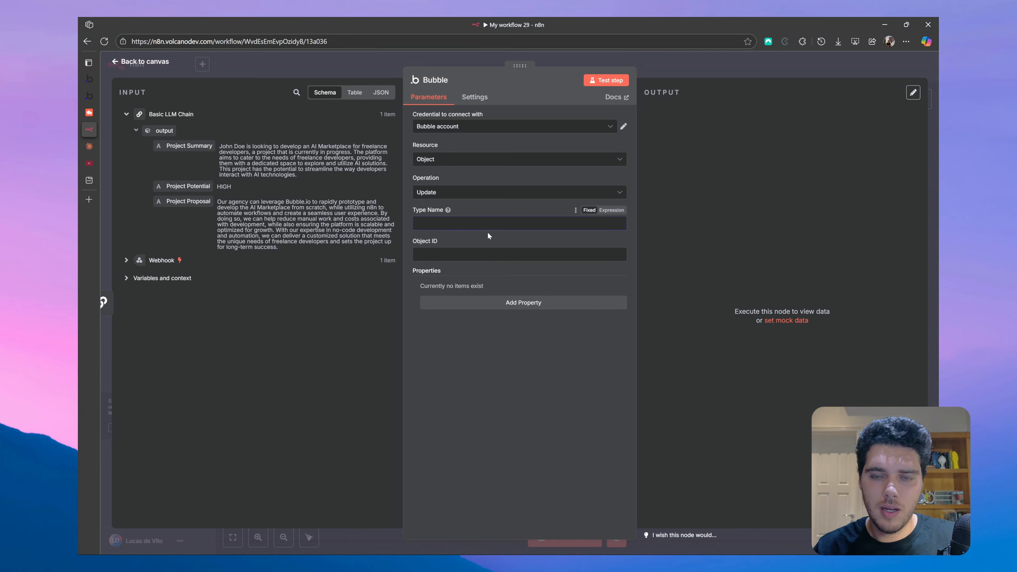
pyautogui.press('capslock')
pyautogui.write('L')
pyautogui.press('capslock')
pyautogui.write('ead')
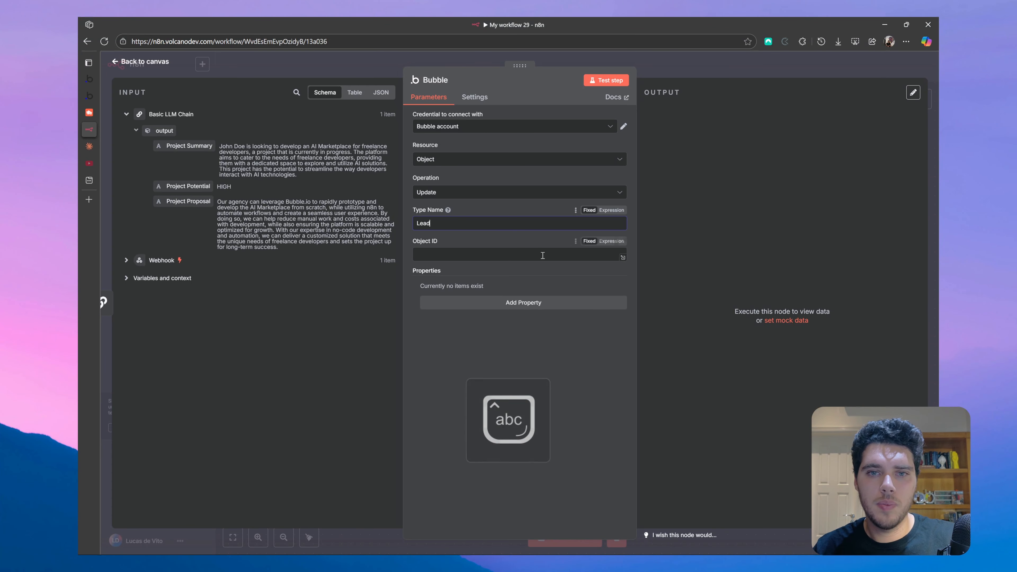
# - Map the webhook's Lead Unique ID into the Bubble node's Object ID
pyautogui.click(466, 256)
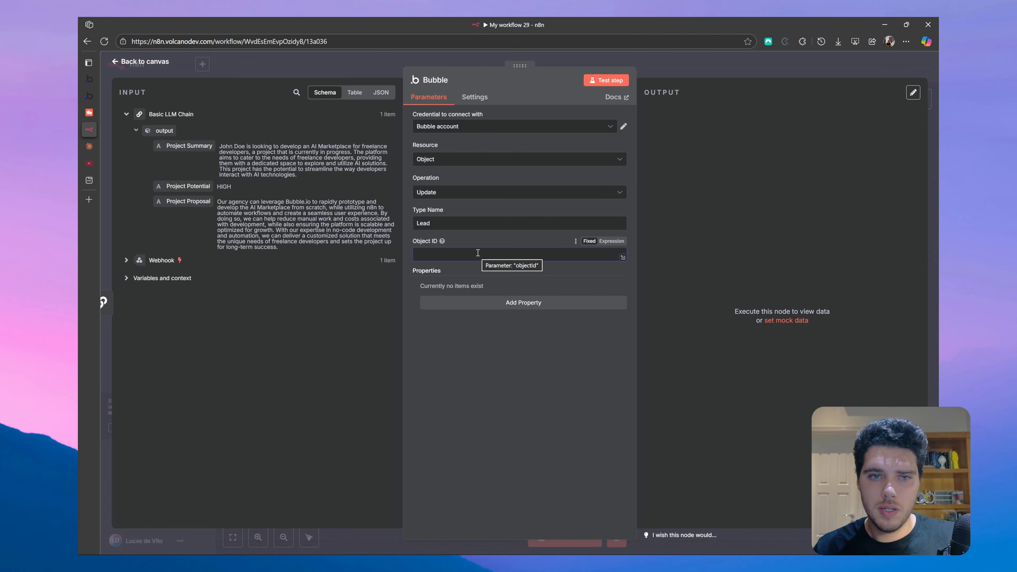
pyautogui.click(127, 114)
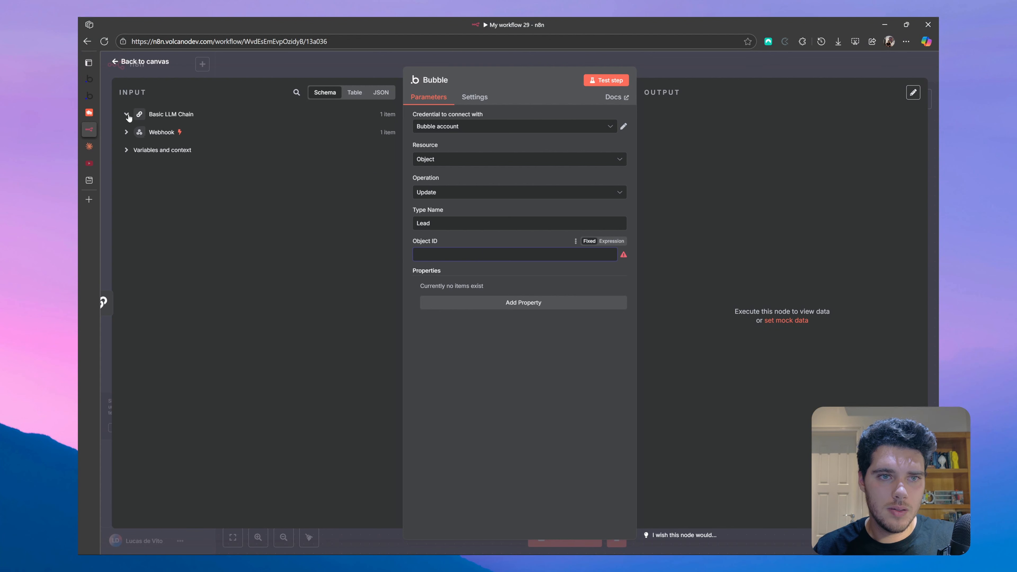
pyautogui.click(126, 132)
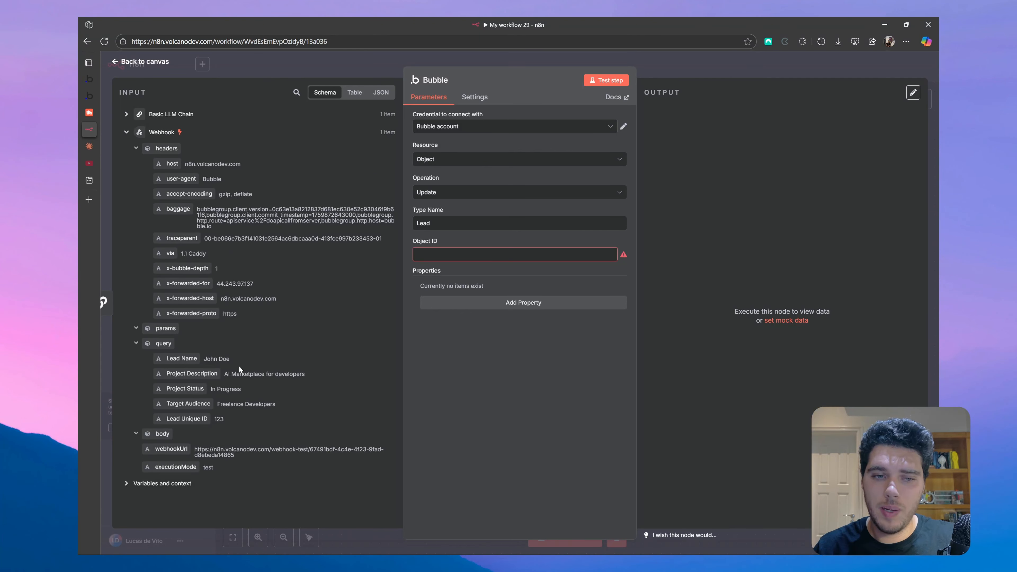
pyautogui.moveTo(181, 419); pyautogui.dragTo(452, 257)
pyautogui.click(494, 347)
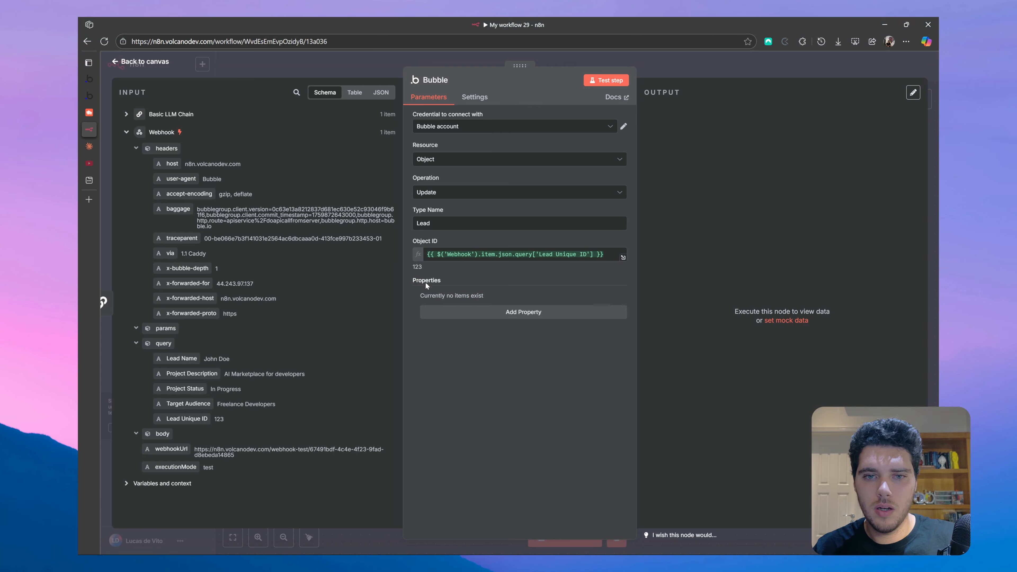
# - Add three empty key/value property pairs to the Bubble node
pyautogui.click(522, 316)
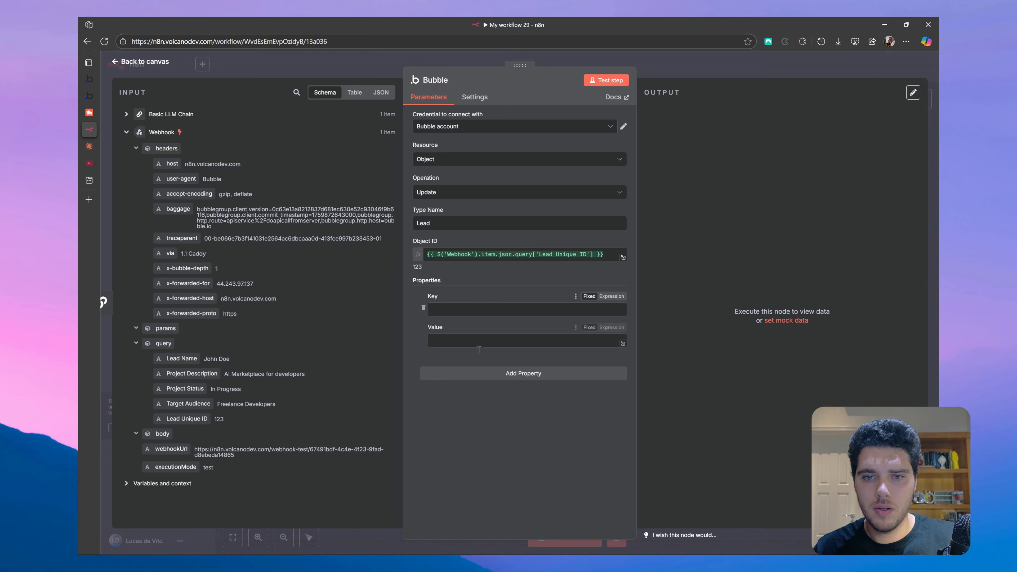
pyautogui.click(476, 373)
pyautogui.click(504, 457)
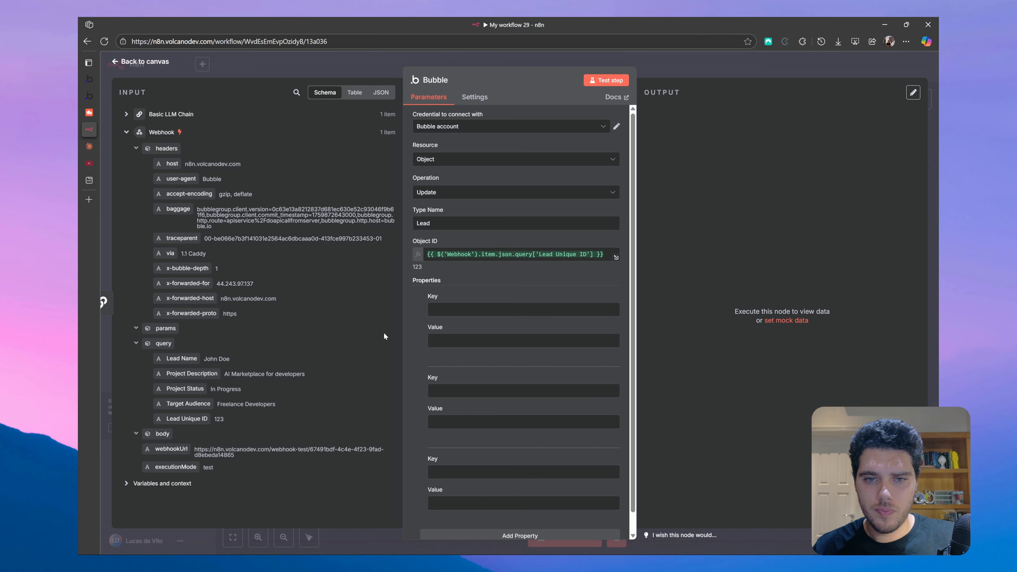
pyautogui.scroll(-1, 480, 400)
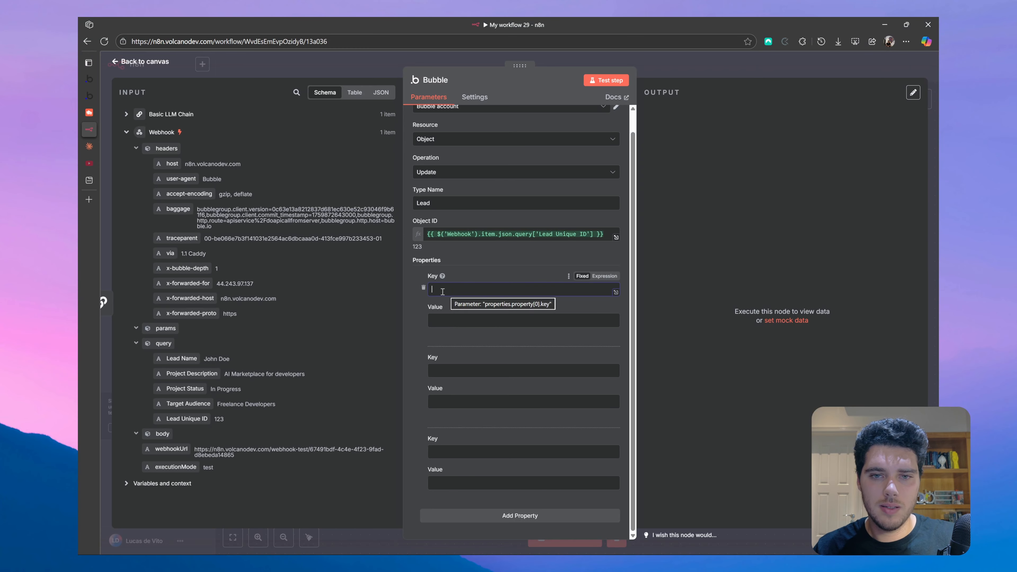
pyautogui.click(450, 287)
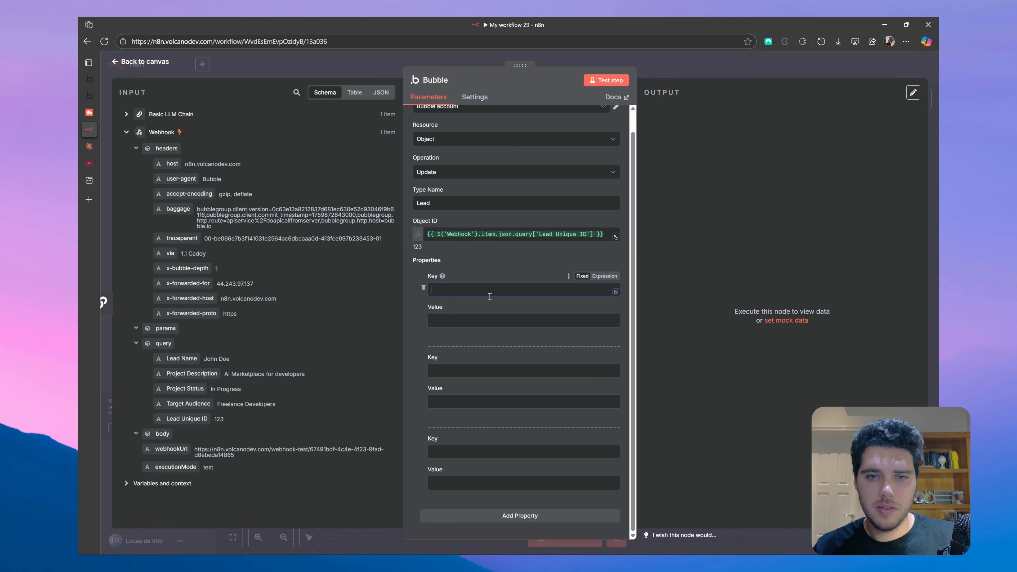
pyautogui.click(89, 96)
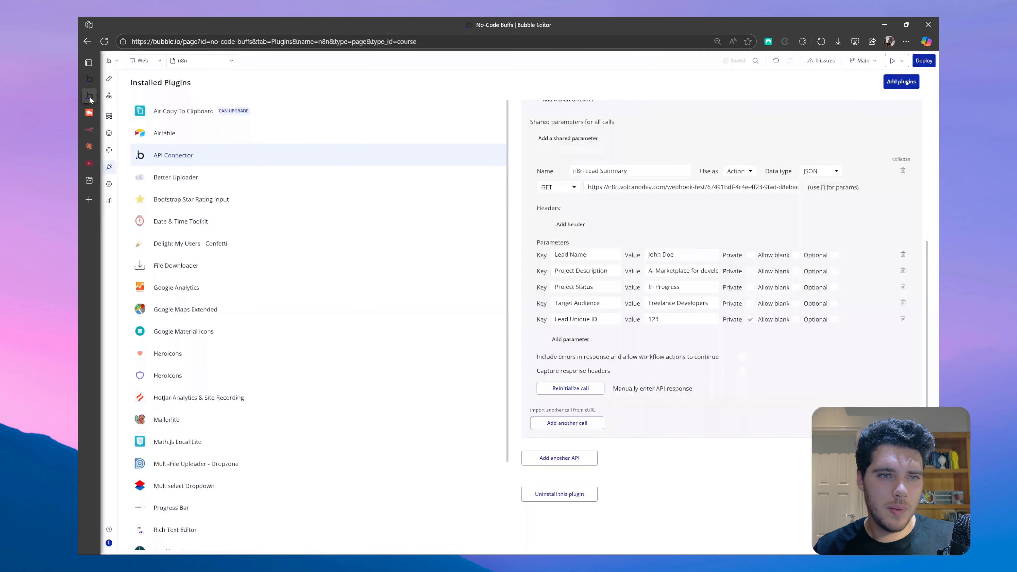
# - Look up the Lead data type in Bubble's Data tab to check its Summary, Potential and Proposal field names
pyautogui.click(108, 134)
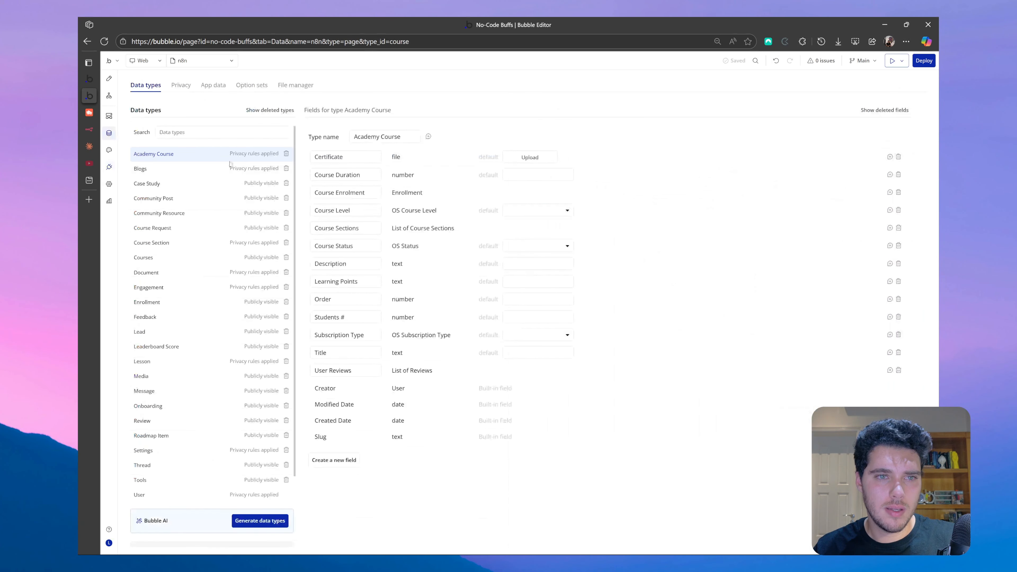
pyautogui.click(206, 131)
pyautogui.write('Lead')
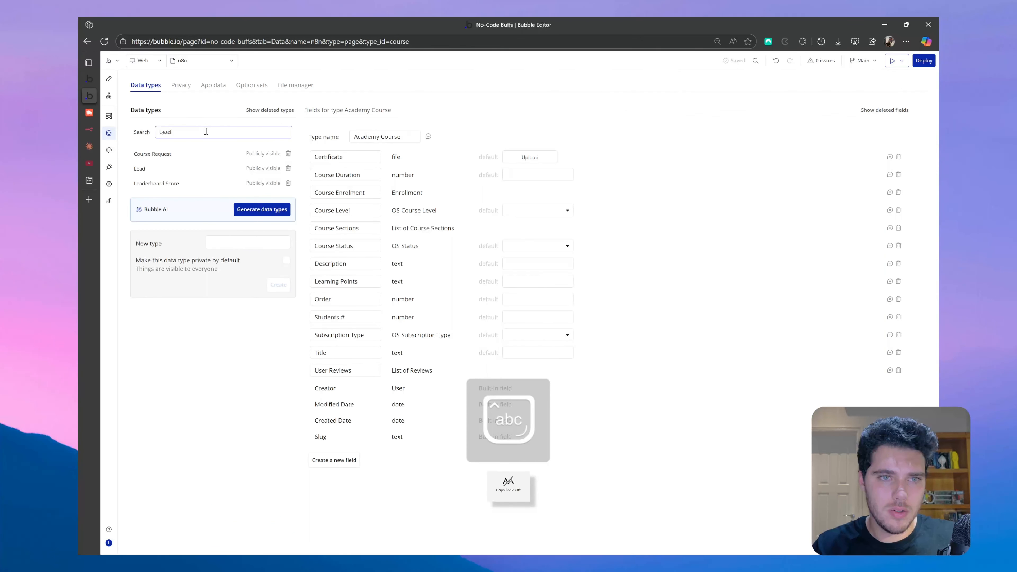
pyautogui.click(160, 170)
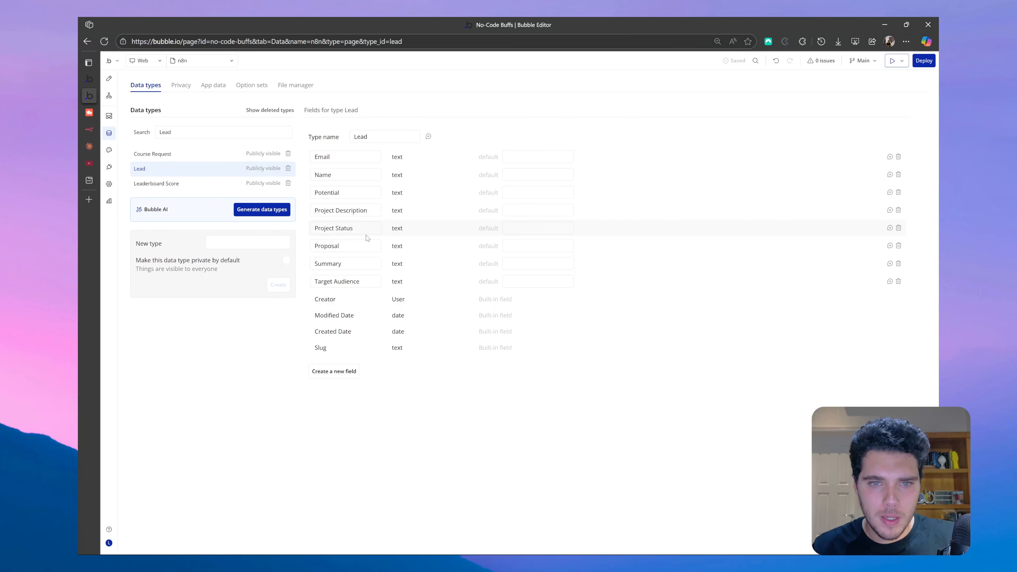
pyautogui.moveTo(326, 263); pyautogui.dragTo(360, 262)
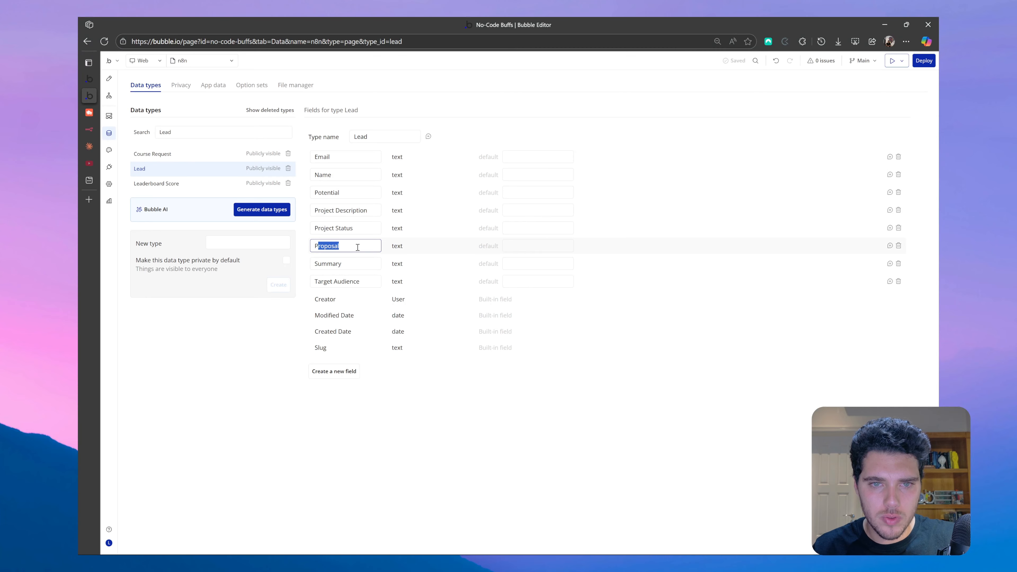
pyautogui.click(353, 265)
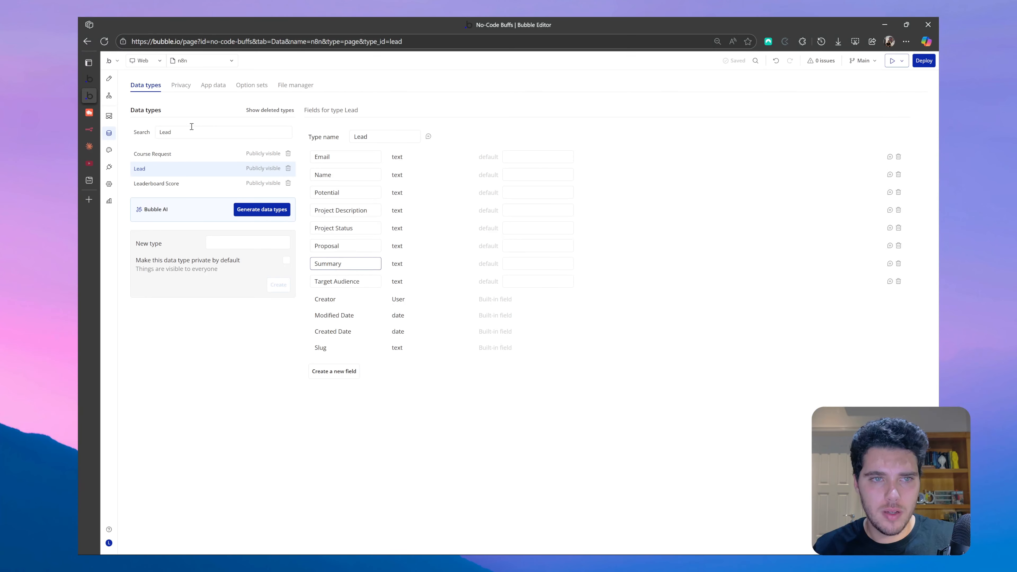
pyautogui.click(89, 129)
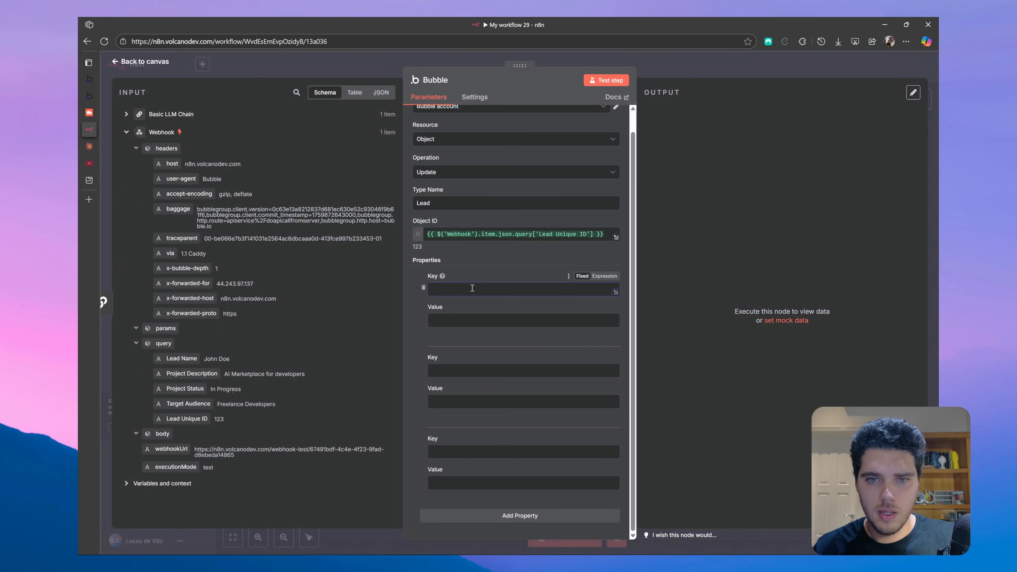
# - Enter Proposal and Summary as the first two property keys
pyautogui.press('capslock')
pyautogui.write('Pro')
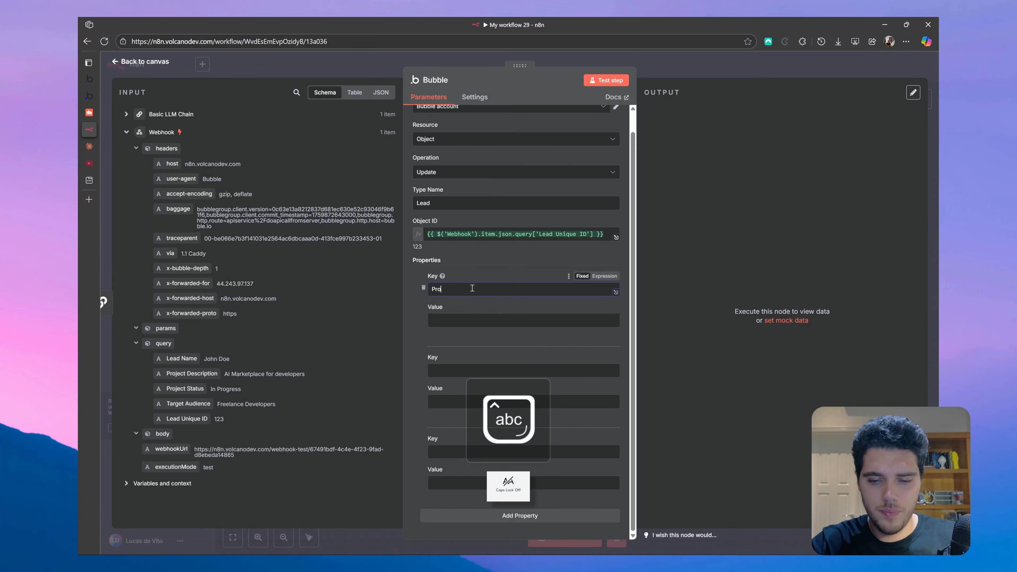
pyautogui.write('pos')
pyautogui.press('BackSpace')
pyautogui.write('osal')
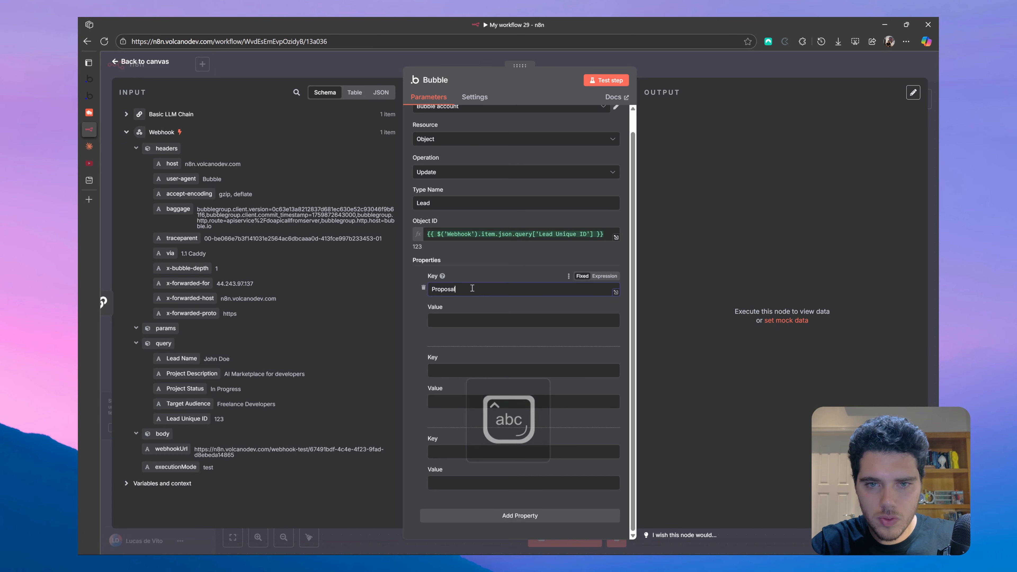
pyautogui.click(456, 369)
pyautogui.press('capslock')
pyautogui.write('S')
pyautogui.press('capslock')
pyautogui.write('ummary')
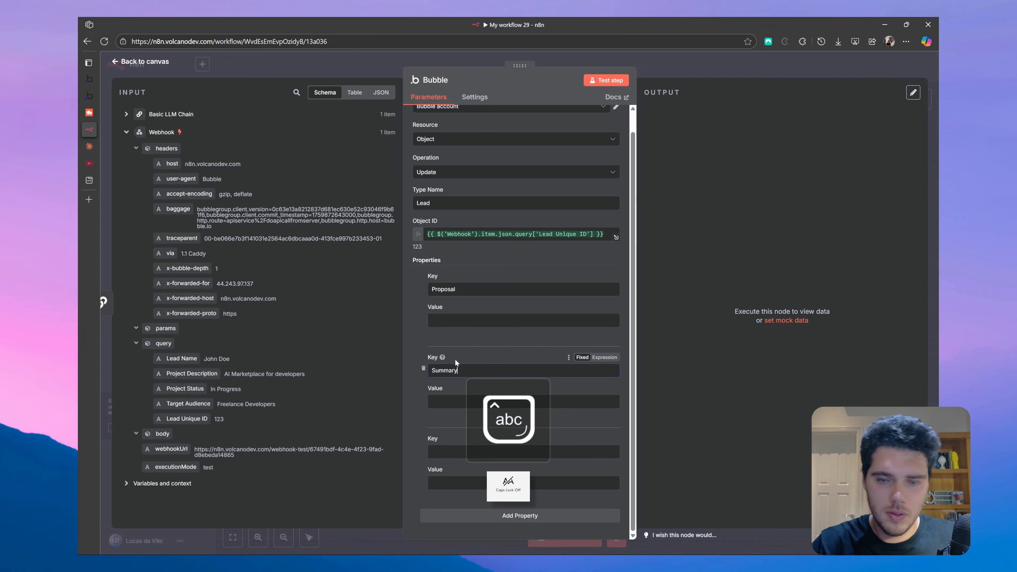
# - Enter Potential as the third property key
pyautogui.click(469, 449)
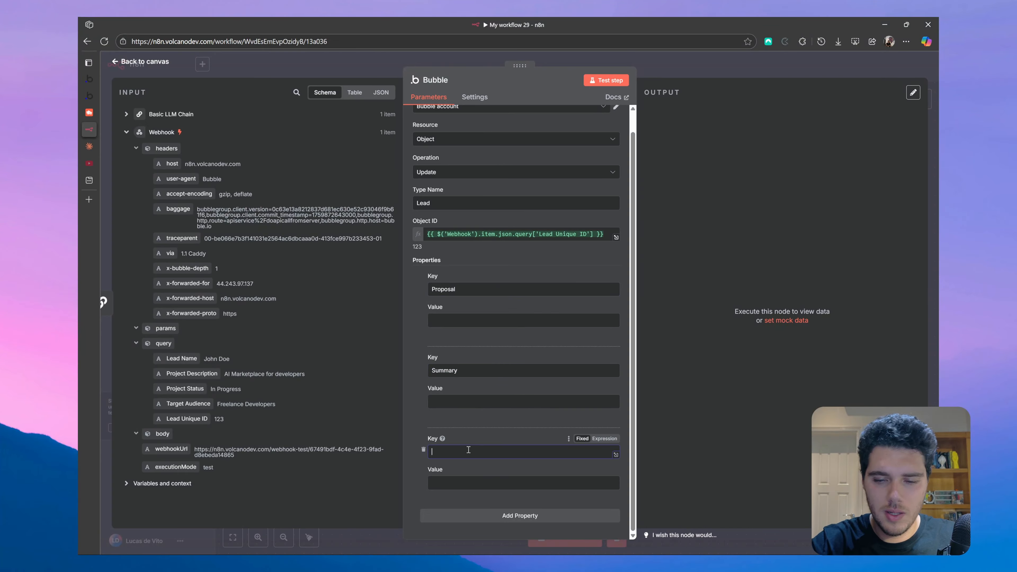
pyautogui.press('capslock')
pyautogui.write('P')
pyautogui.press('capslock')
pyautogui.write('ro')
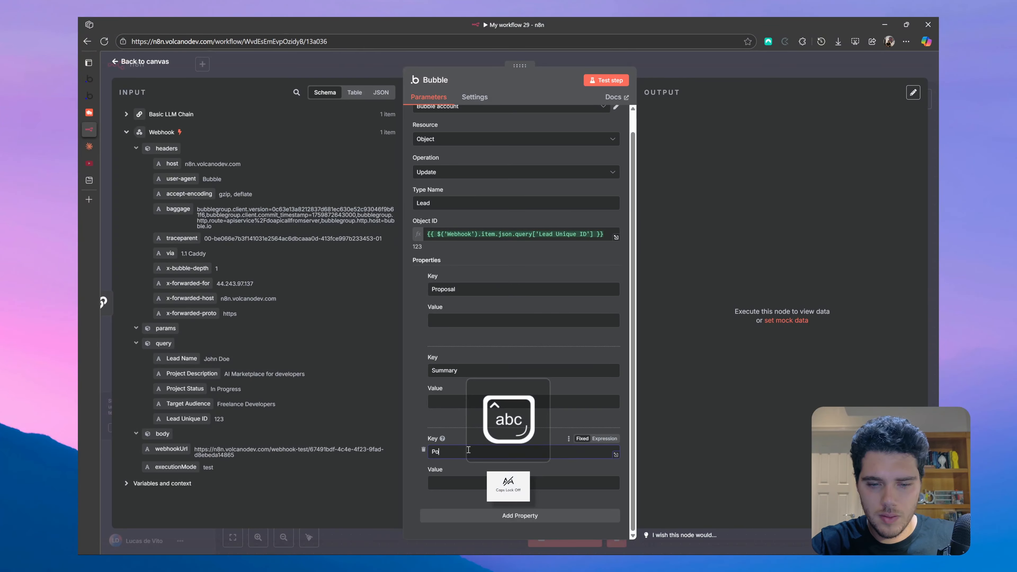
pyautogui.write('ential')
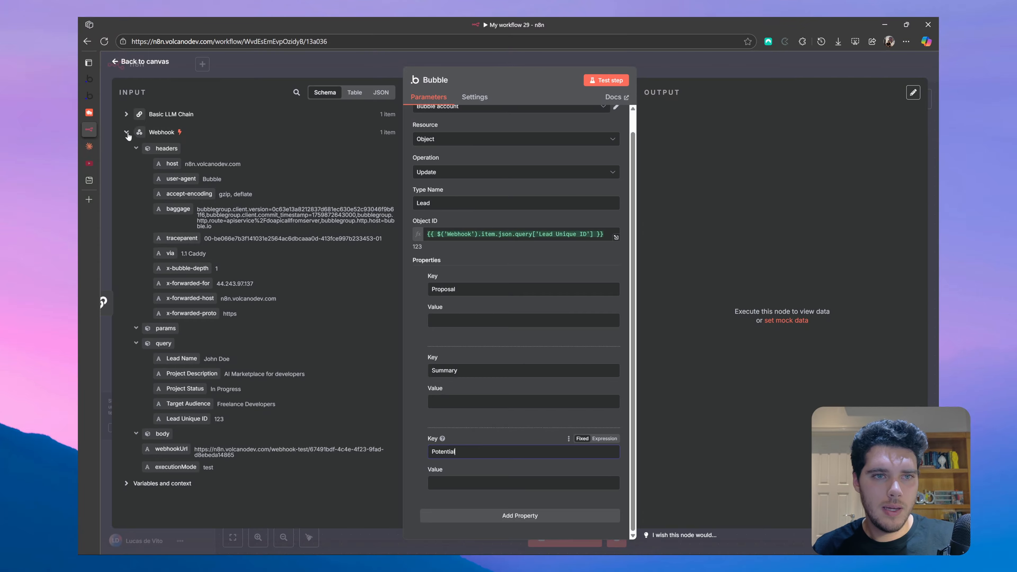
pyautogui.click(140, 136)
# - Map the Basic LLM Chain's Project Summary, Potential and Proposal outputs into the Bubble node's matching values
pyautogui.click(126, 114)
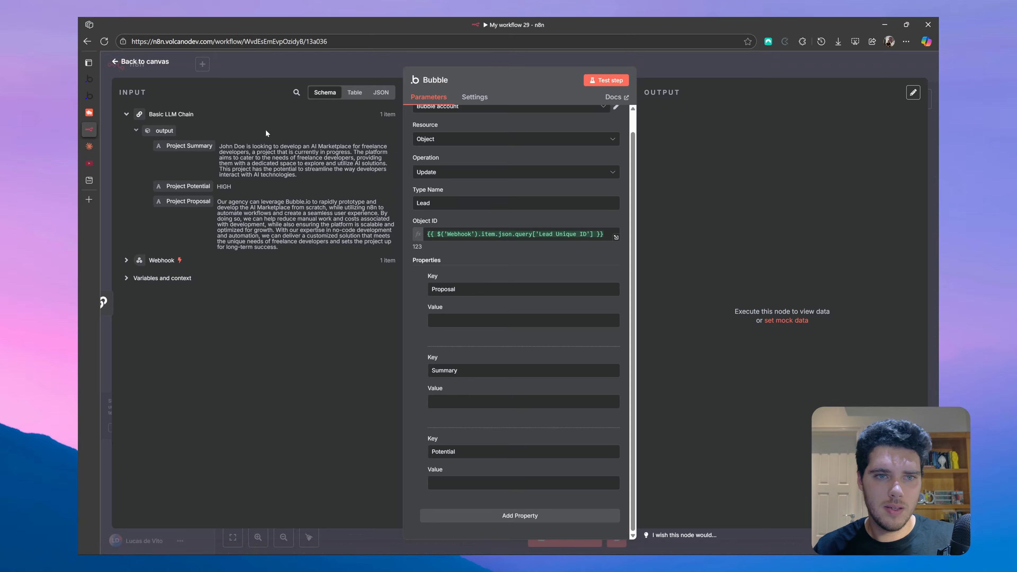
pyautogui.moveTo(188, 146); pyautogui.dragTo(501, 402)
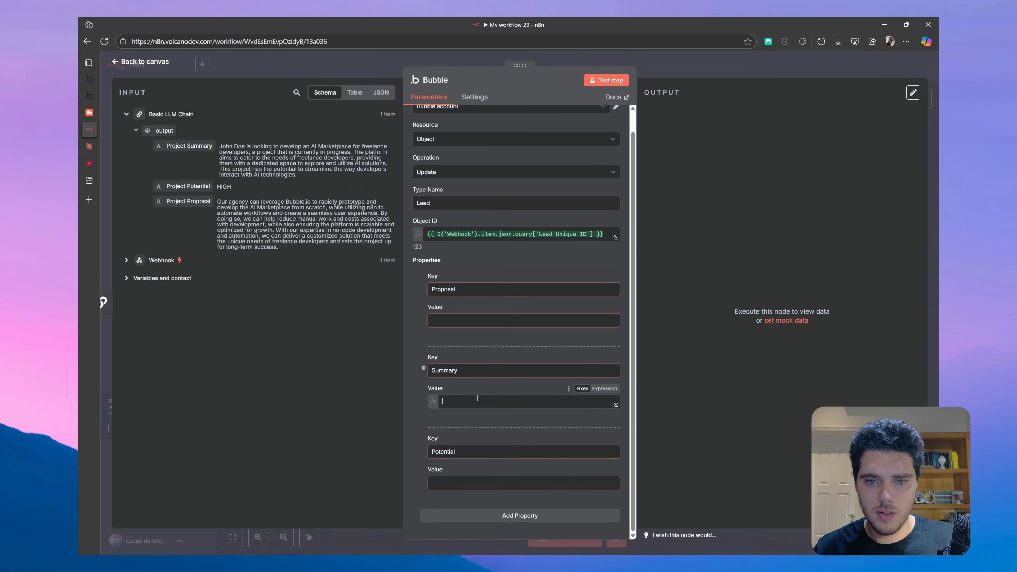
pyautogui.moveTo(190, 182); pyautogui.dragTo(521, 490)
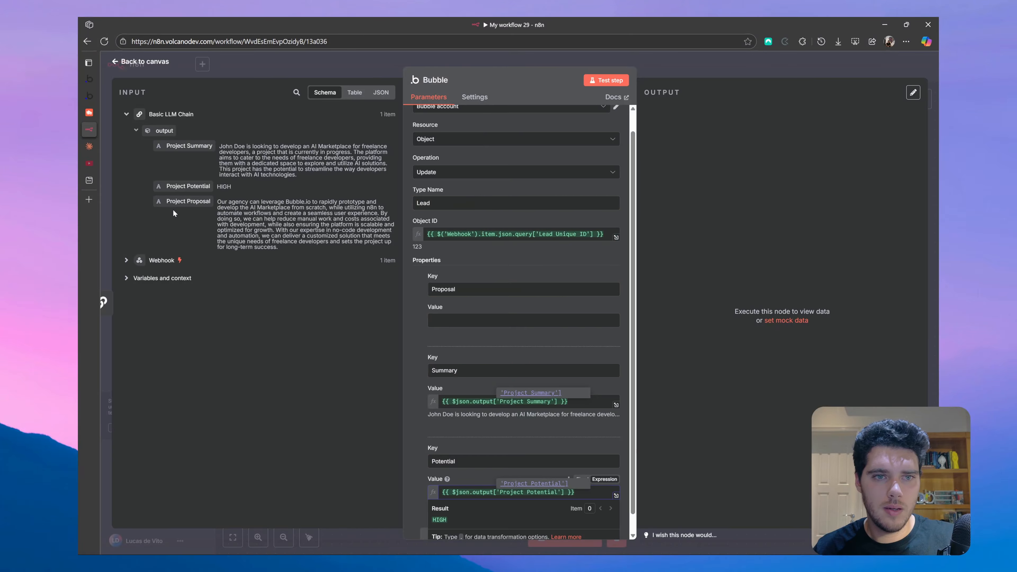
pyautogui.moveTo(189, 201); pyautogui.dragTo(516, 321)
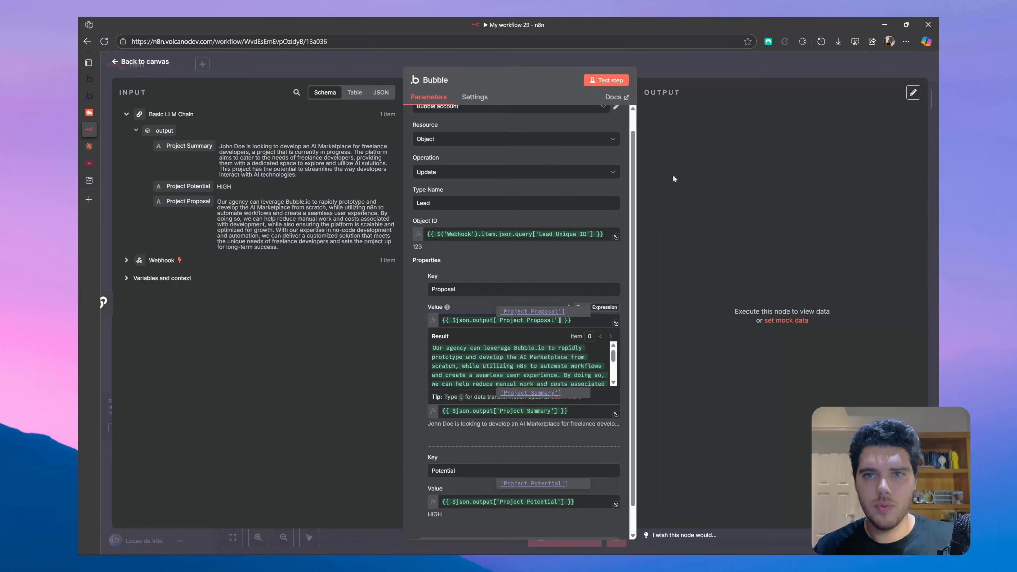
# - Reopen the Bubble node to check the Webhook input data, then return to the workflow canvas
pyautogui.click(155, 66)
pyautogui.doubleClick(699, 236)
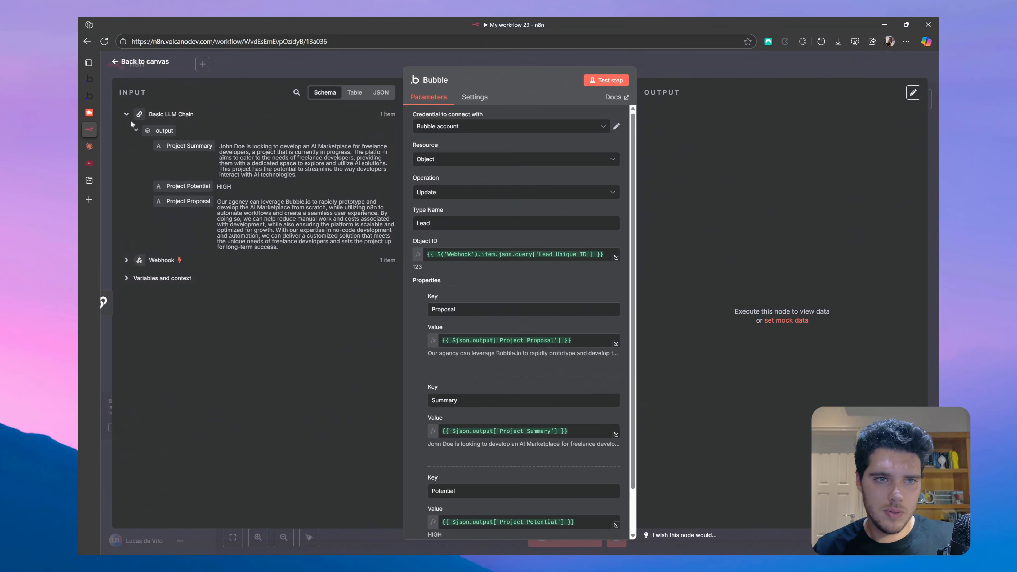
pyautogui.click(126, 114)
pyautogui.click(126, 132)
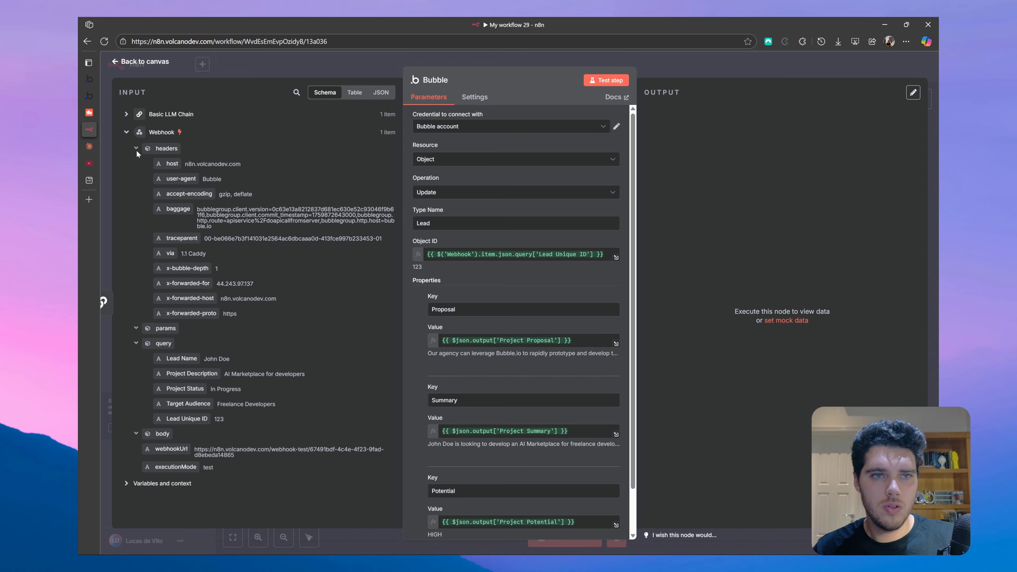
pyautogui.click(129, 68)
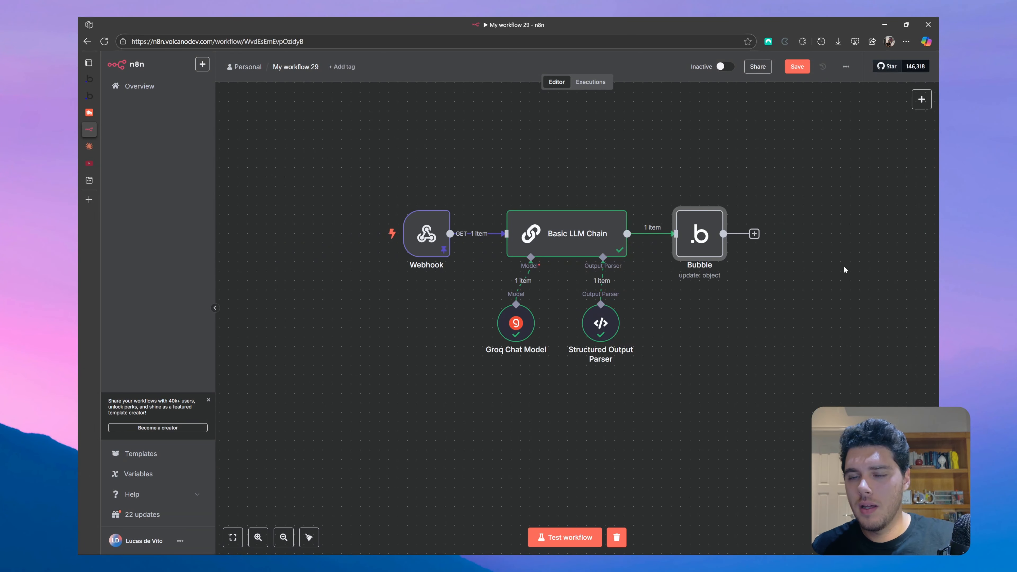
pyautogui.moveTo(719, 256)
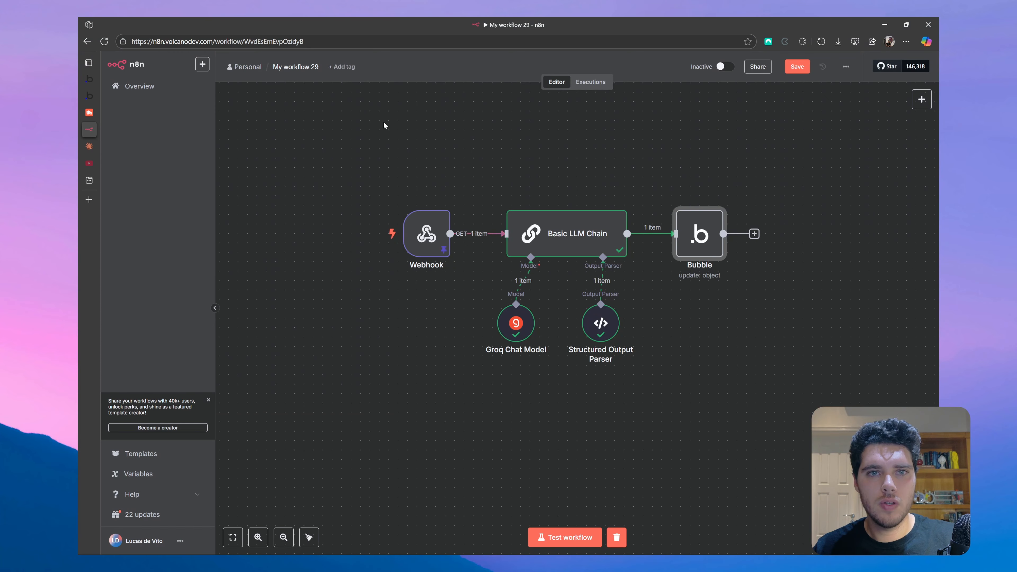
# - Save the n8n workflow
pyautogui.click(795, 67)
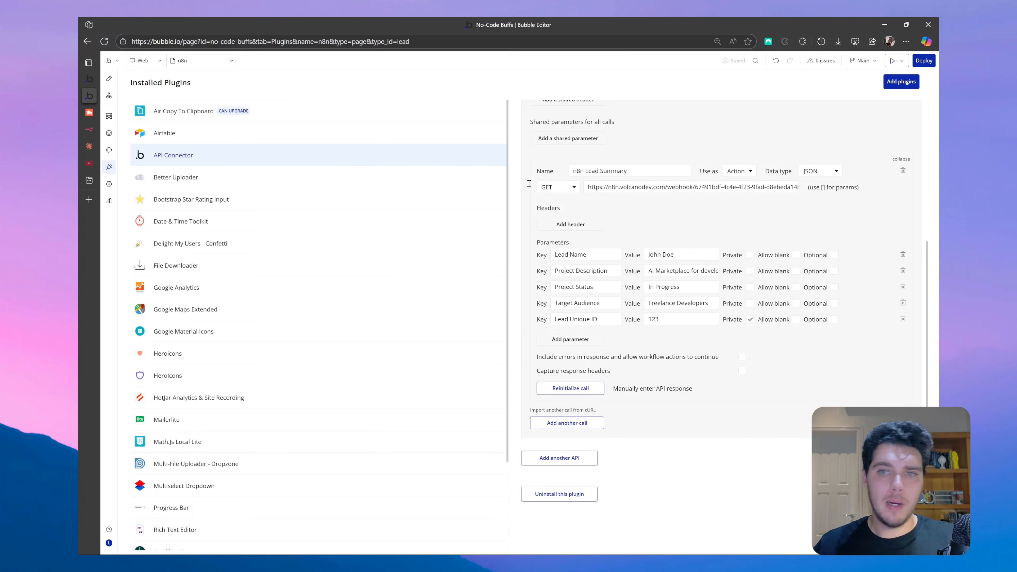
pyautogui.scroll(5, 528, 185)
pyautogui.scroll(-2, 701, 254)
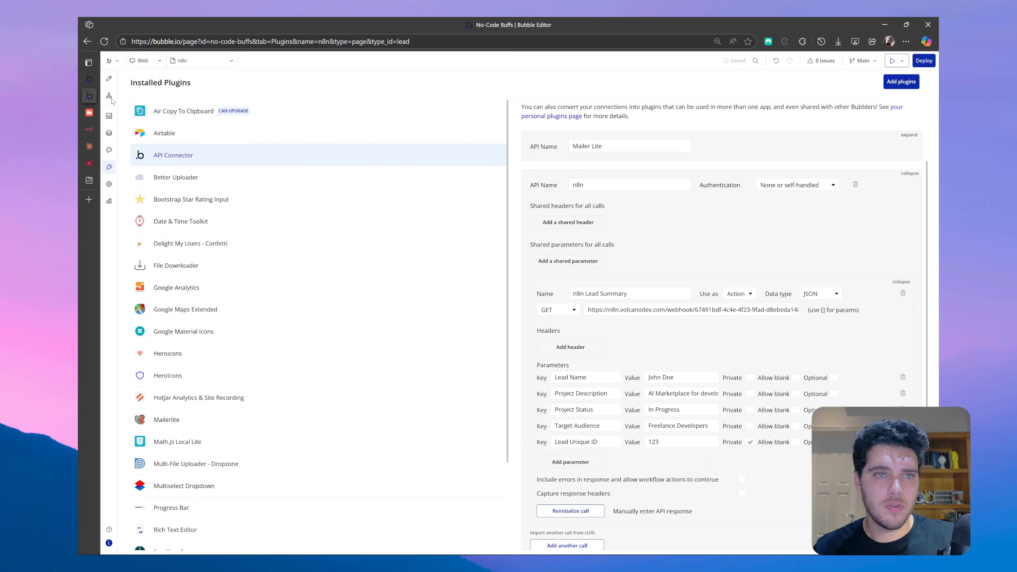
# - In Bubble's Design view, open the n8n Generate button's click workflow and its action list
pyautogui.click(108, 78)
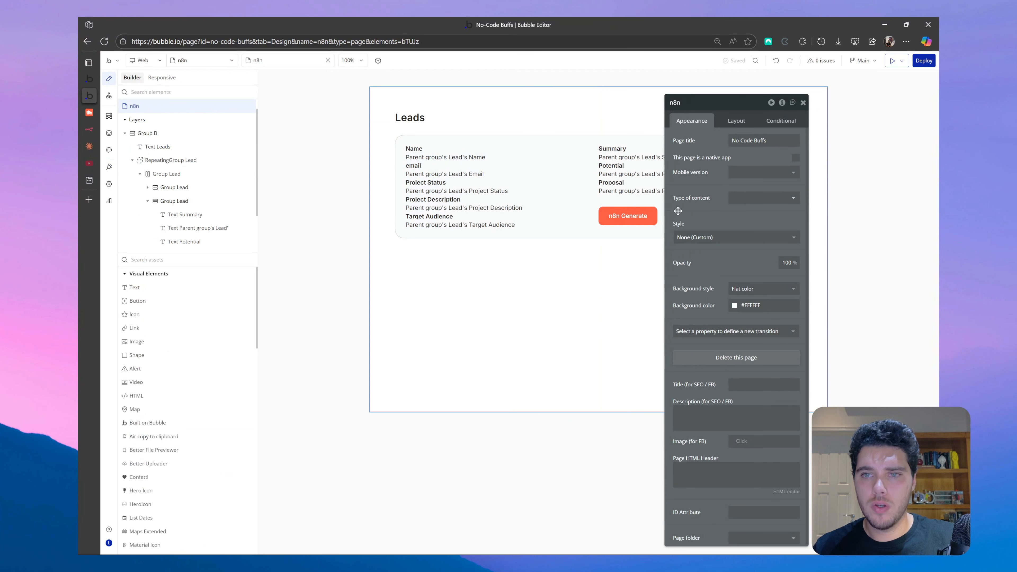
pyautogui.doubleClick(433, 234)
pyautogui.click(627, 216)
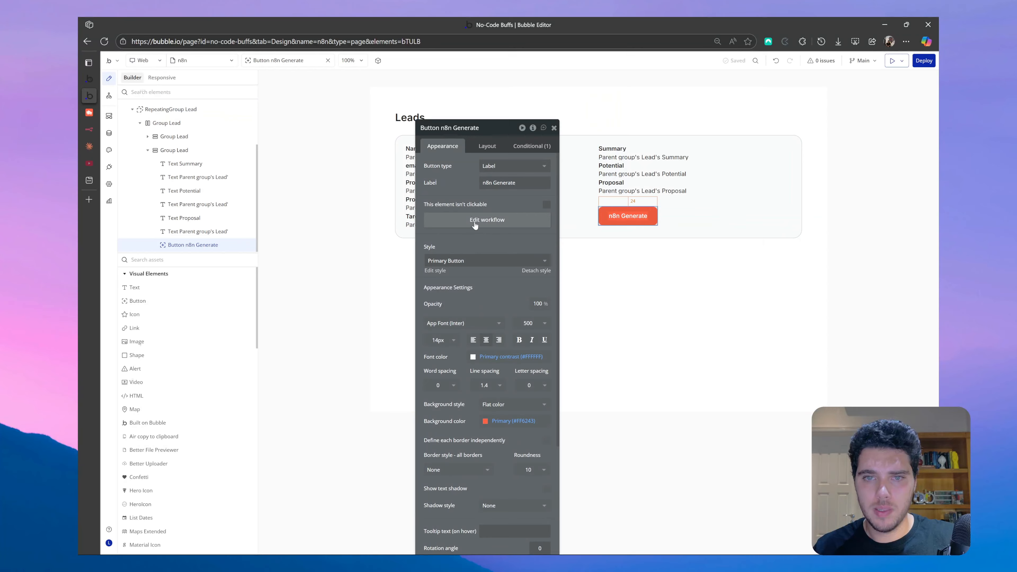
pyautogui.click(475, 223)
pyautogui.click(607, 132)
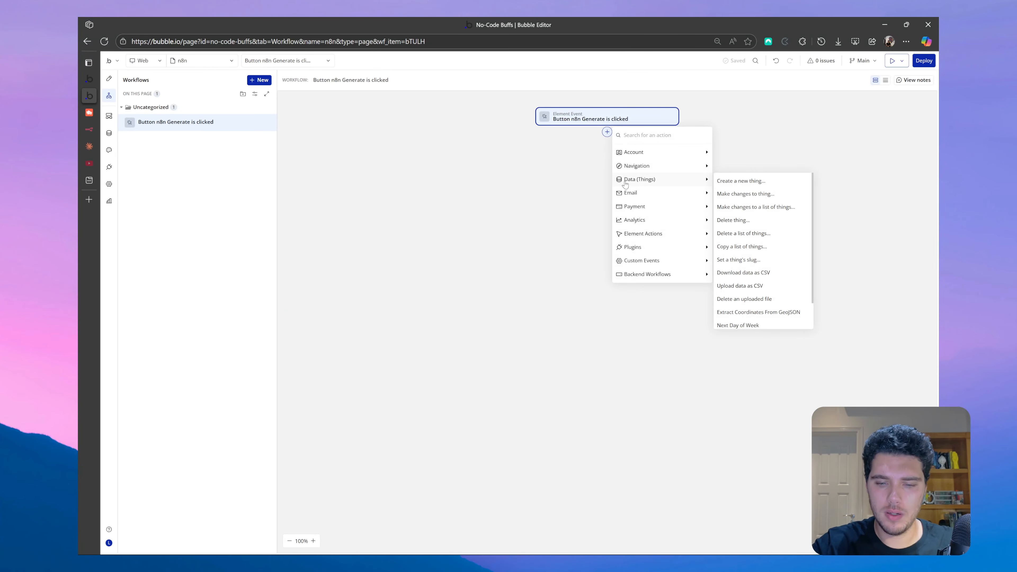
# - Add the n8n Lead Summary action and set Lead Name to the parent group Lead's Name
pyautogui.write('n8n')
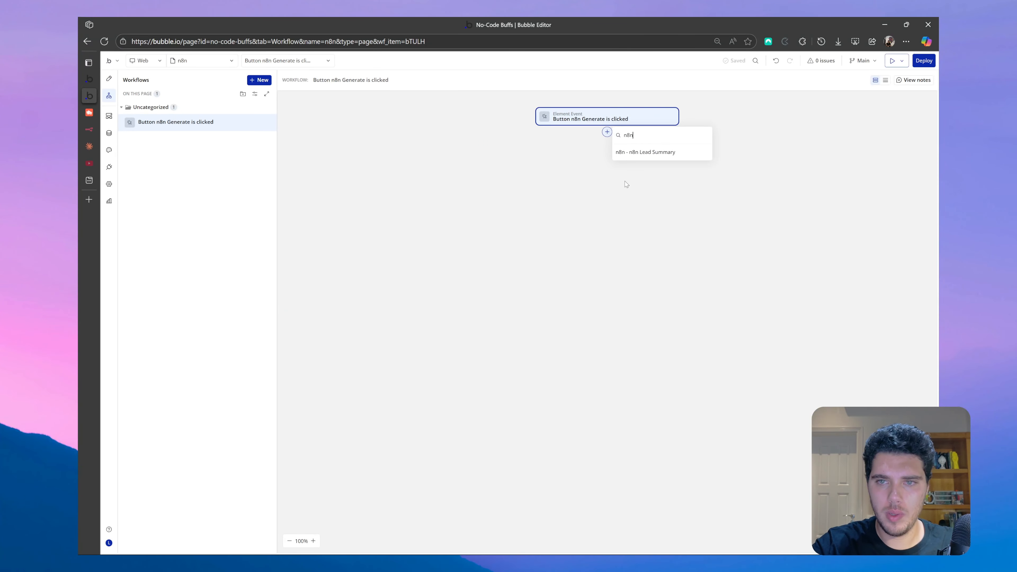
pyautogui.click(645, 153)
pyautogui.click(497, 184)
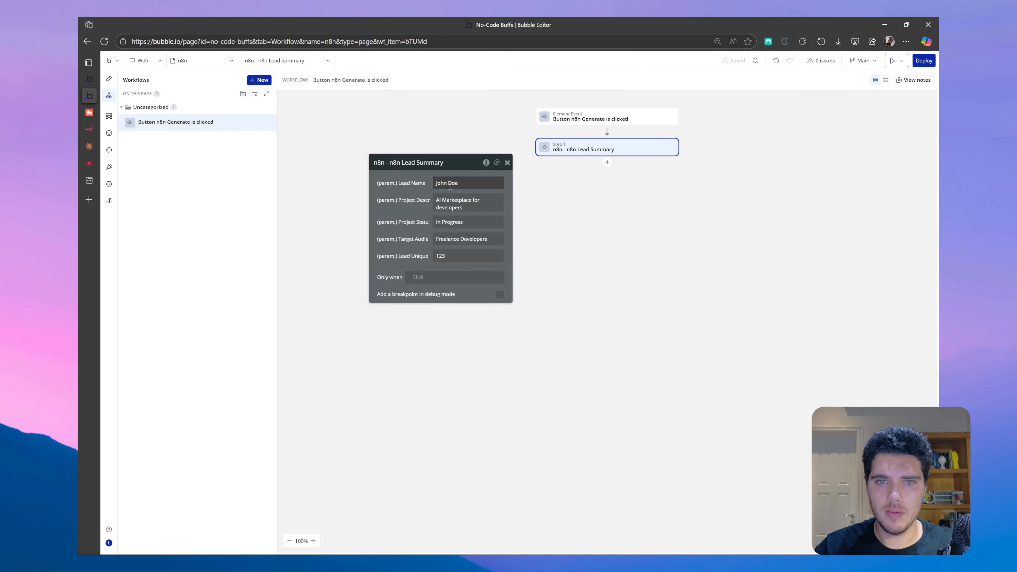
pyautogui.click(524, 183)
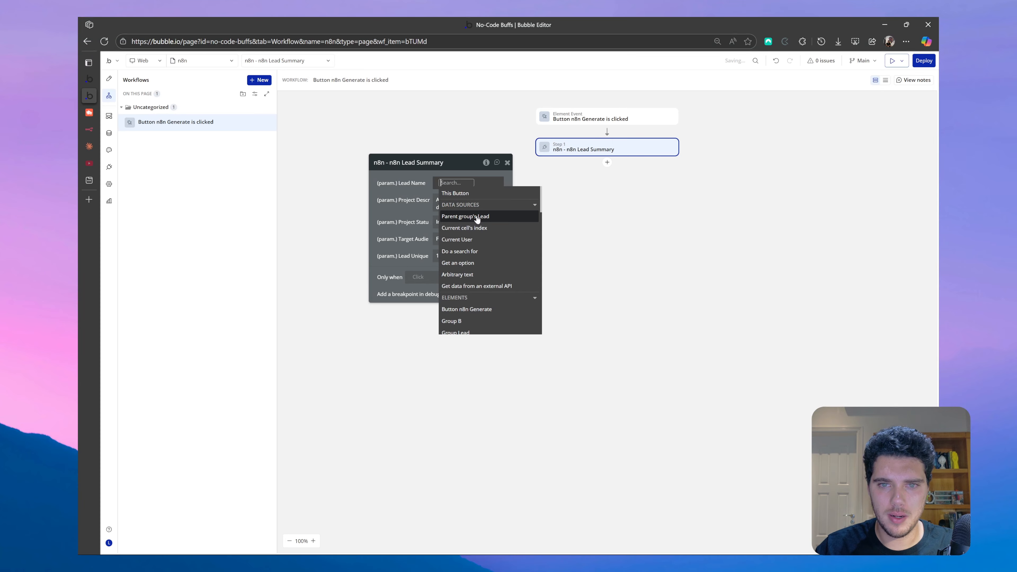
pyautogui.click(465, 219)
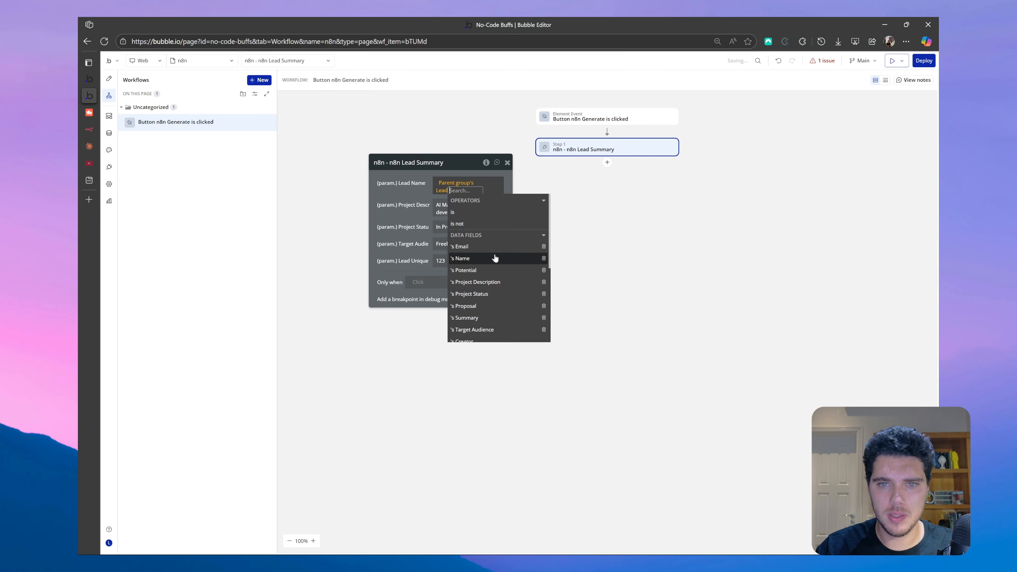
pyautogui.click(484, 258)
# - Set Project Description and Project Status to the parent group Lead's matching fields
pyautogui.click(469, 207)
pyautogui.click(533, 204)
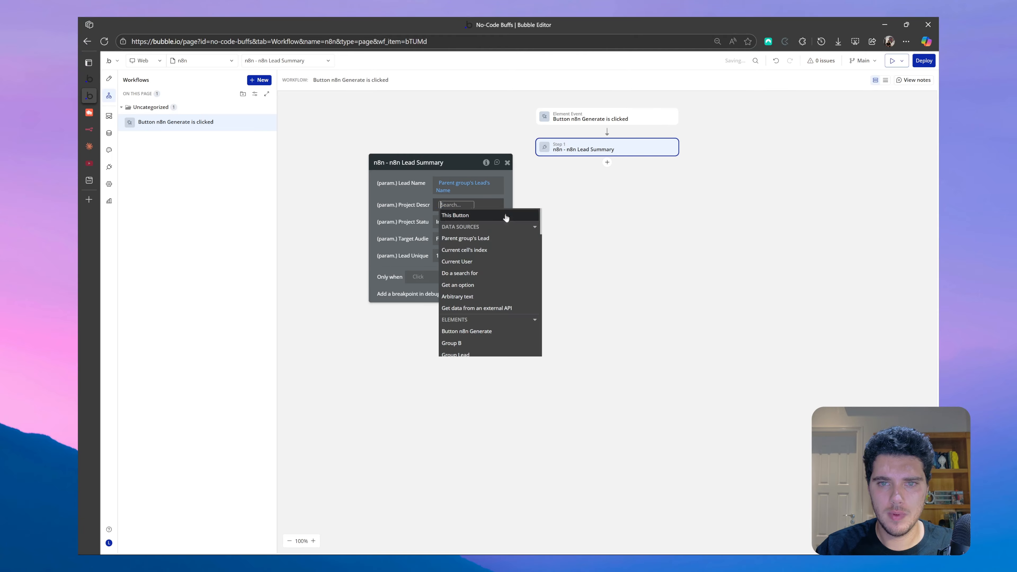
pyautogui.click(484, 242)
pyautogui.click(488, 304)
pyautogui.click(464, 226)
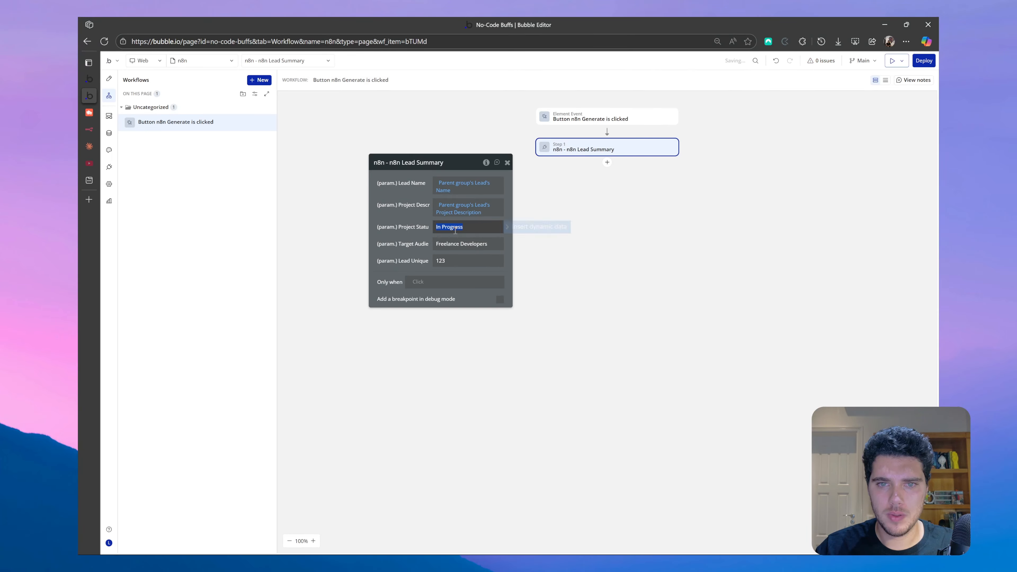
pyautogui.click(518, 229)
pyautogui.click(489, 265)
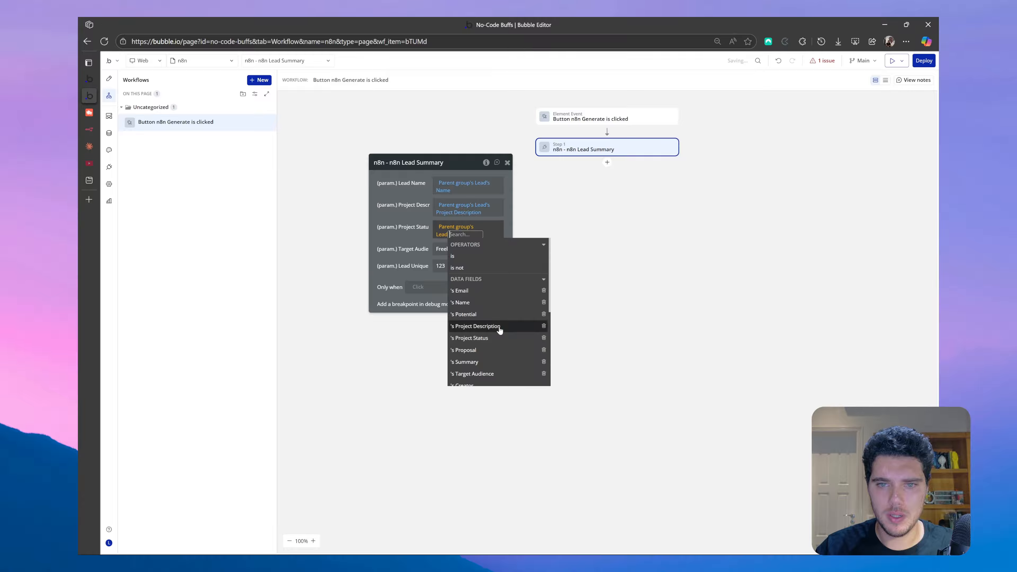
pyautogui.click(500, 332)
# - Set Target Audience and Lead Unique ID to the parent Lead's Target Audience and unique id
pyautogui.click(451, 245)
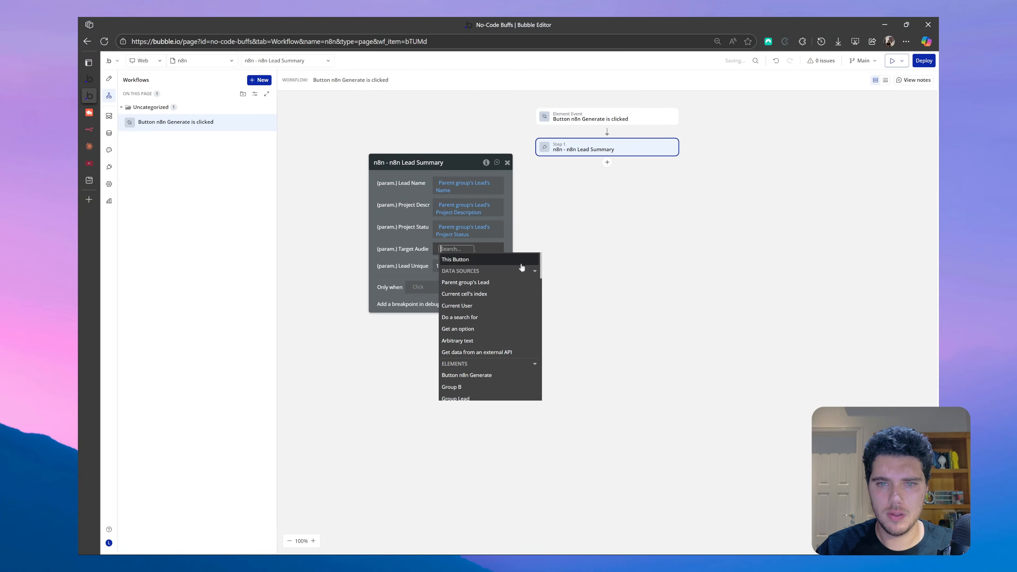
pyautogui.click(520, 282)
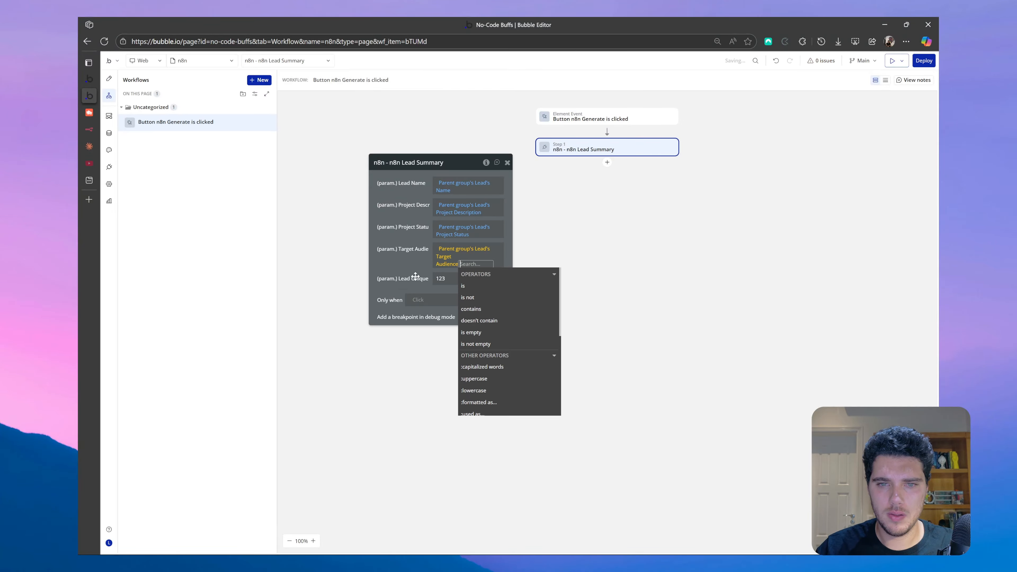
pyautogui.click(503, 350)
pyautogui.click(483, 273)
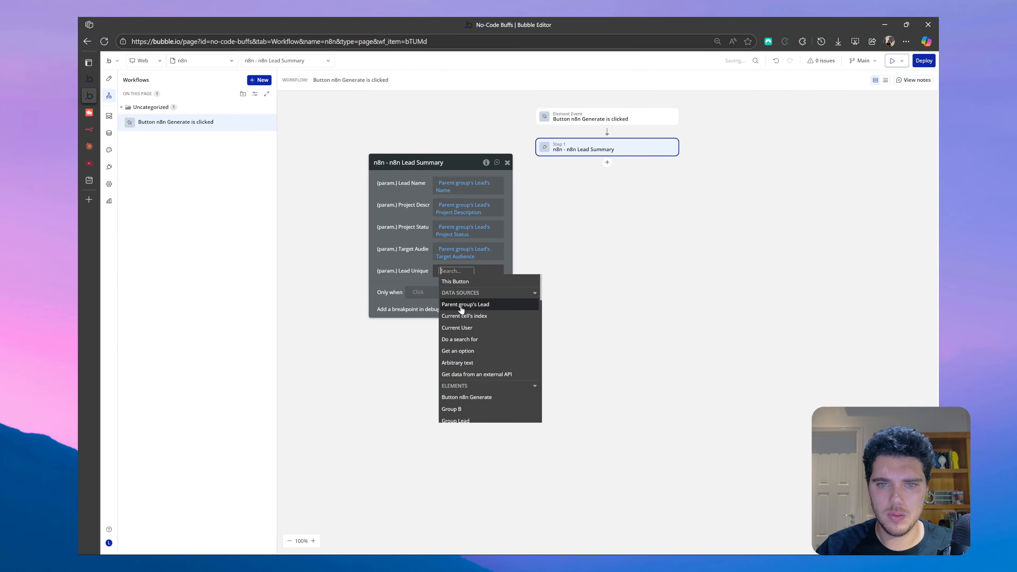
pyautogui.click(486, 304)
pyautogui.write('uni')
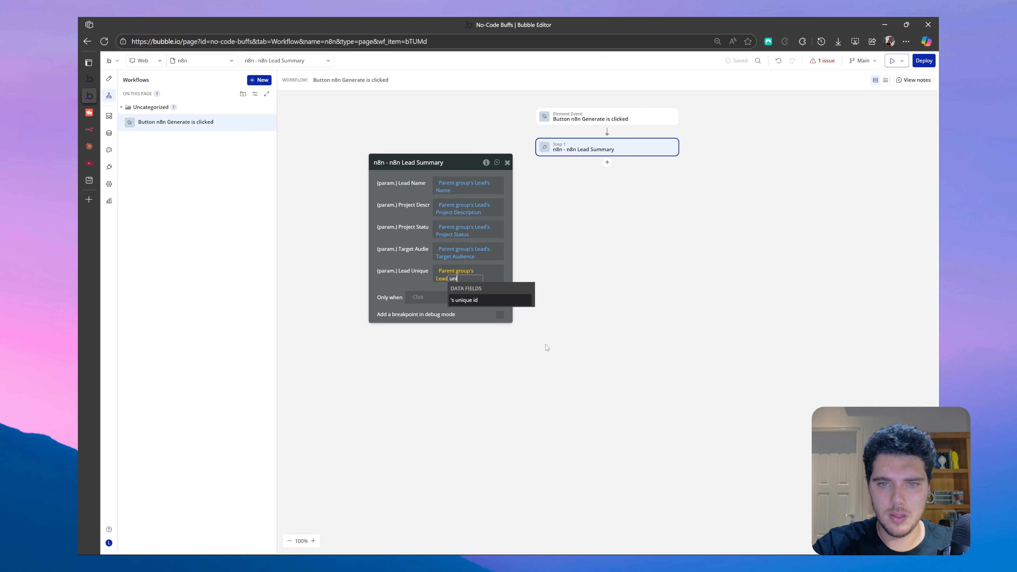
pyautogui.click(458, 305)
pyautogui.click(402, 263)
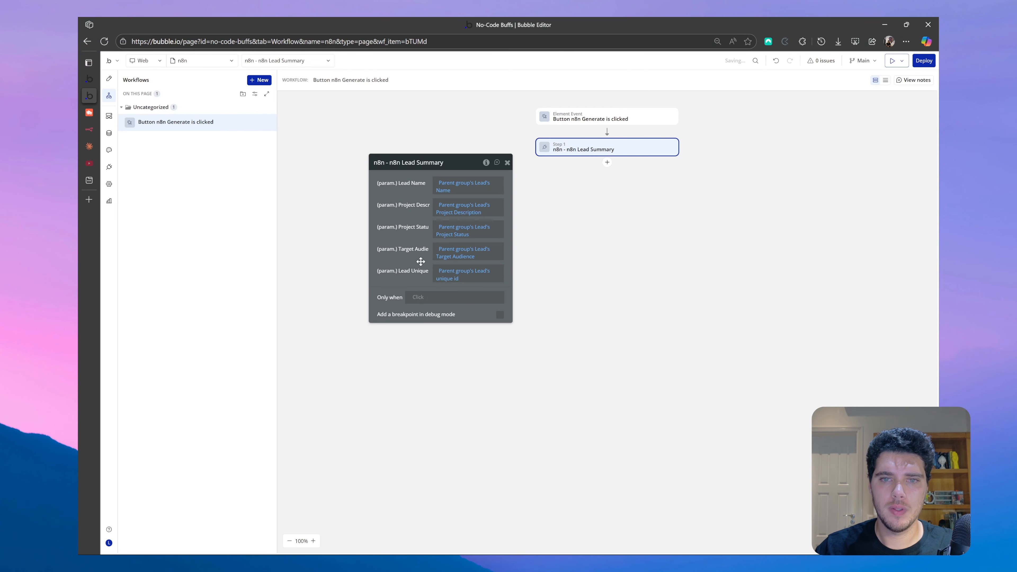
pyautogui.click(506, 162)
pyautogui.click(90, 114)
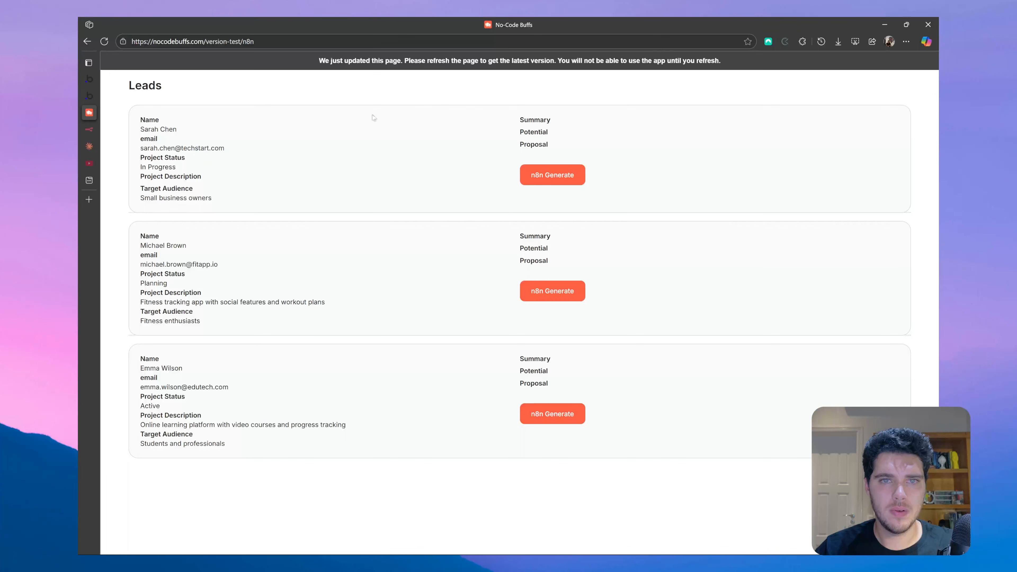
# - Refresh the Leads page with F5, then view the n8n workflow's executions
pyautogui.press('F5')
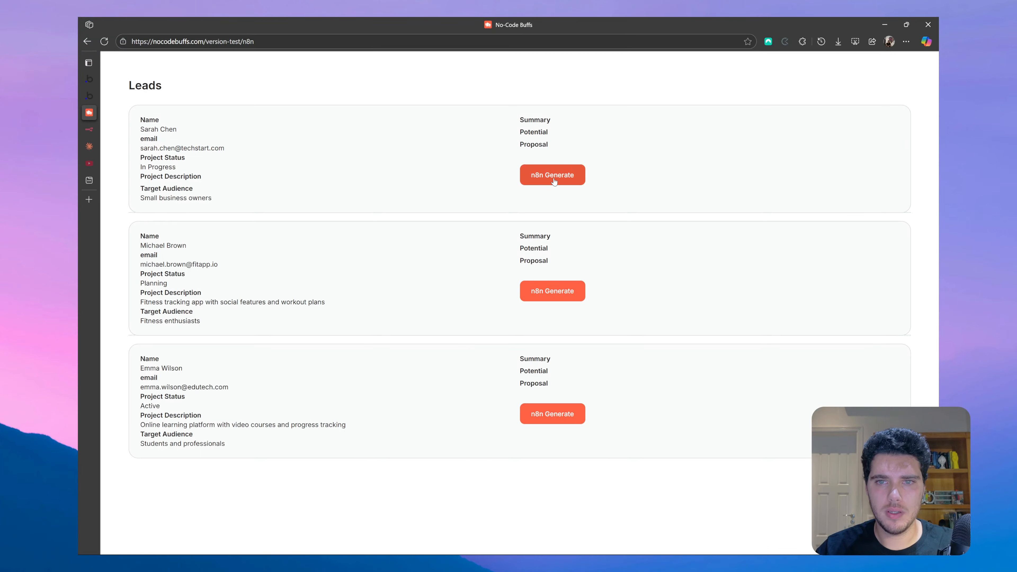
pyautogui.click(93, 132)
pyautogui.click(134, 63)
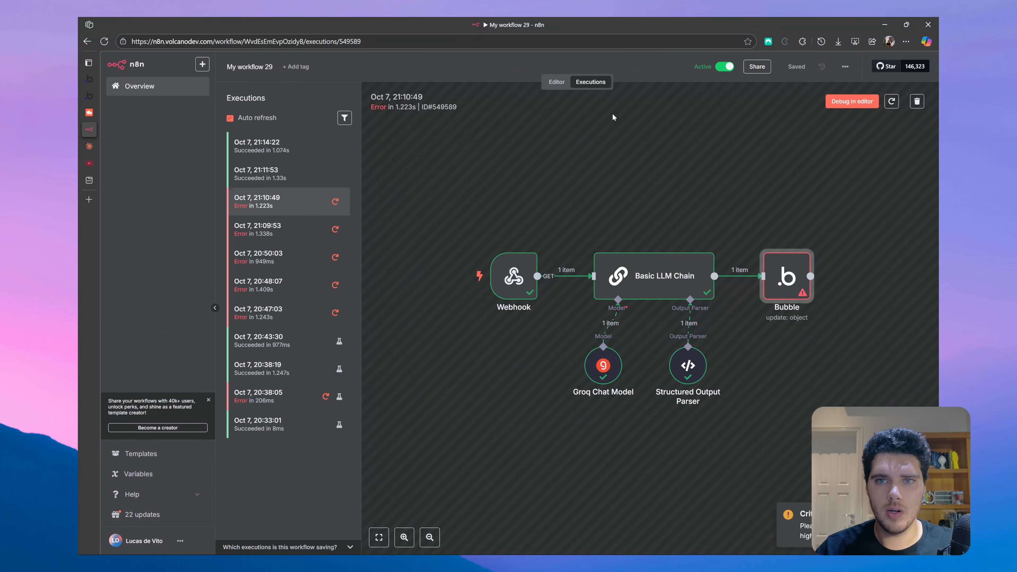
# - Check the latest run's Webhook, Basic LLM Chain and Bubble node outputs, then return to Leads
pyautogui.click(556, 82)
pyautogui.click(596, 83)
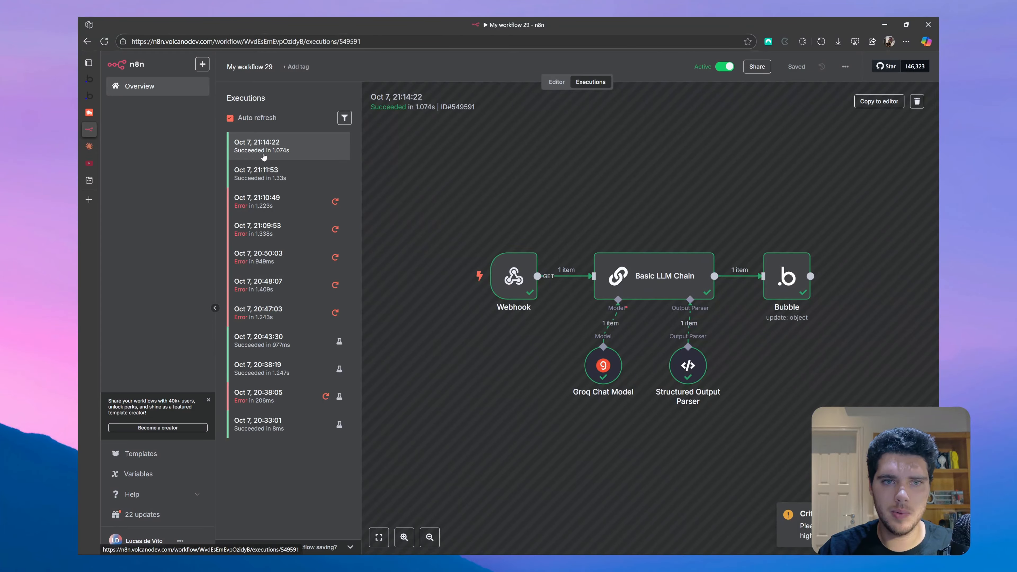
pyautogui.doubleClick(651, 285)
pyautogui.click(142, 61)
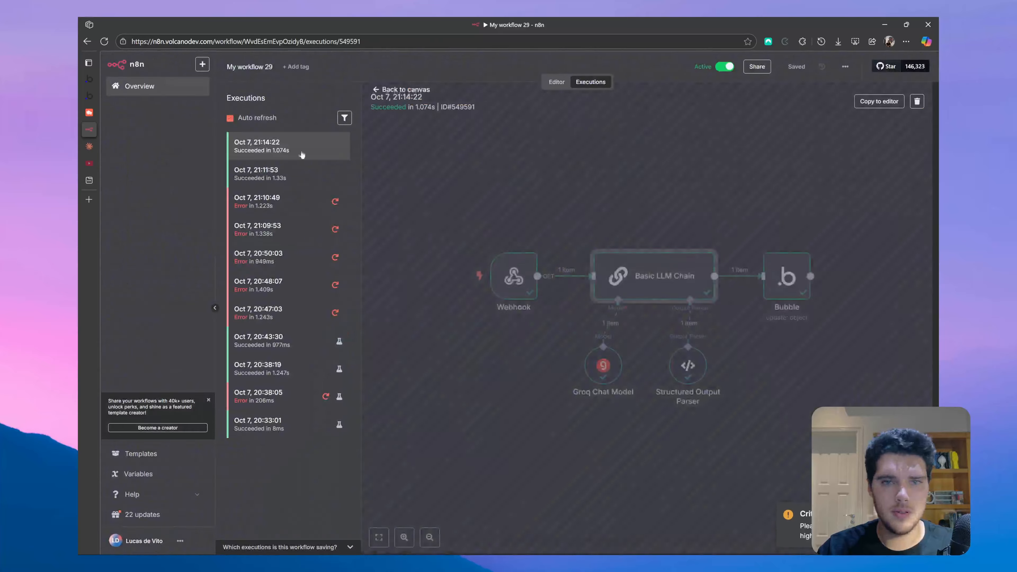
pyautogui.doubleClick(512, 274)
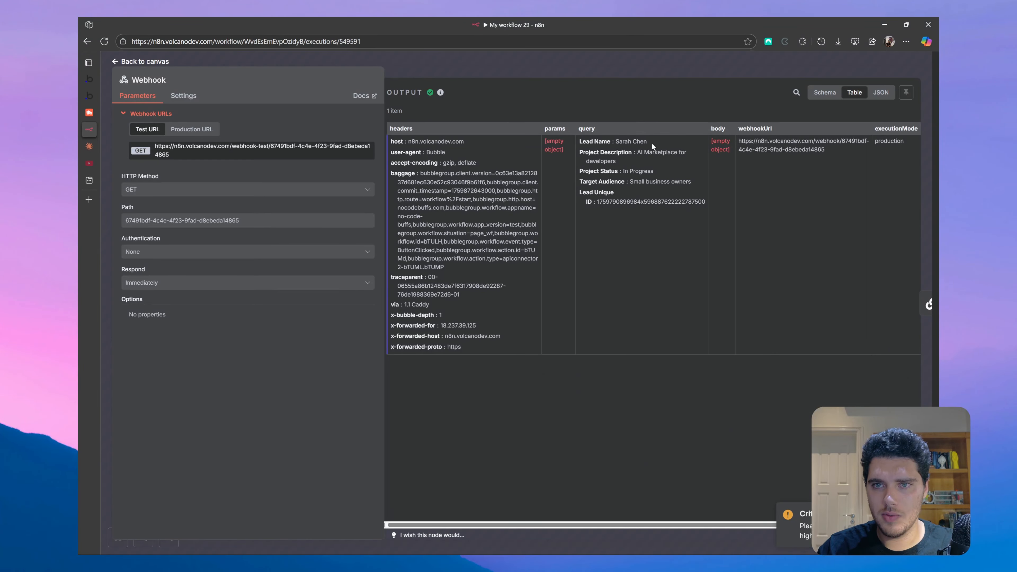
pyautogui.click(140, 62)
pyautogui.doubleClick(684, 280)
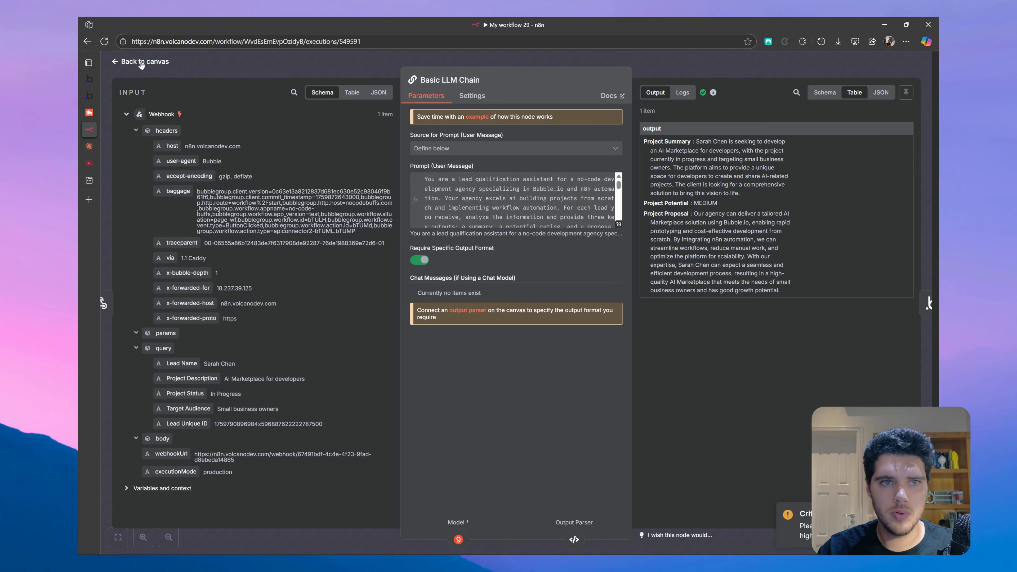
pyautogui.click(150, 64)
pyautogui.doubleClick(781, 285)
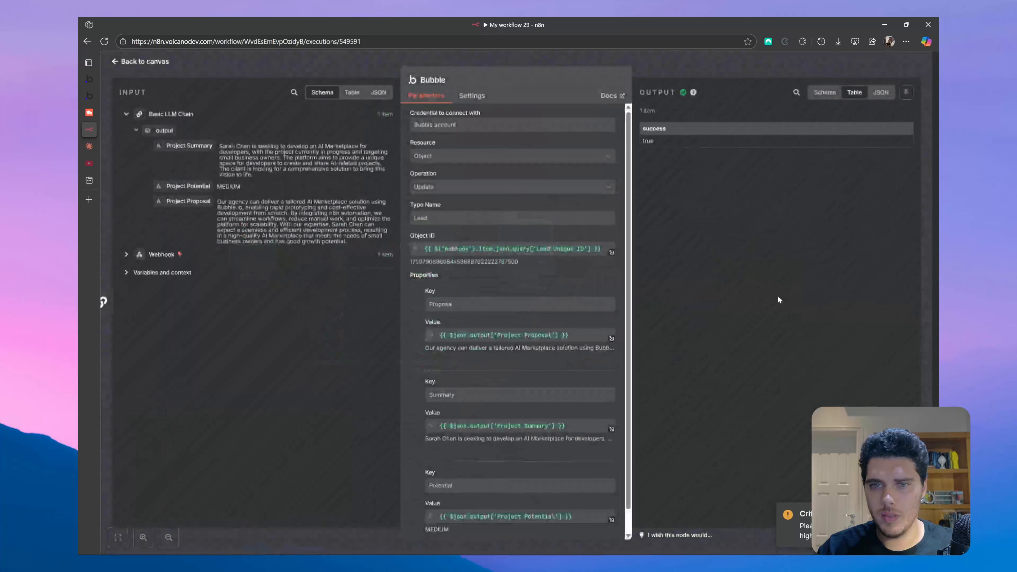
pyautogui.scroll(-2, 451, 240)
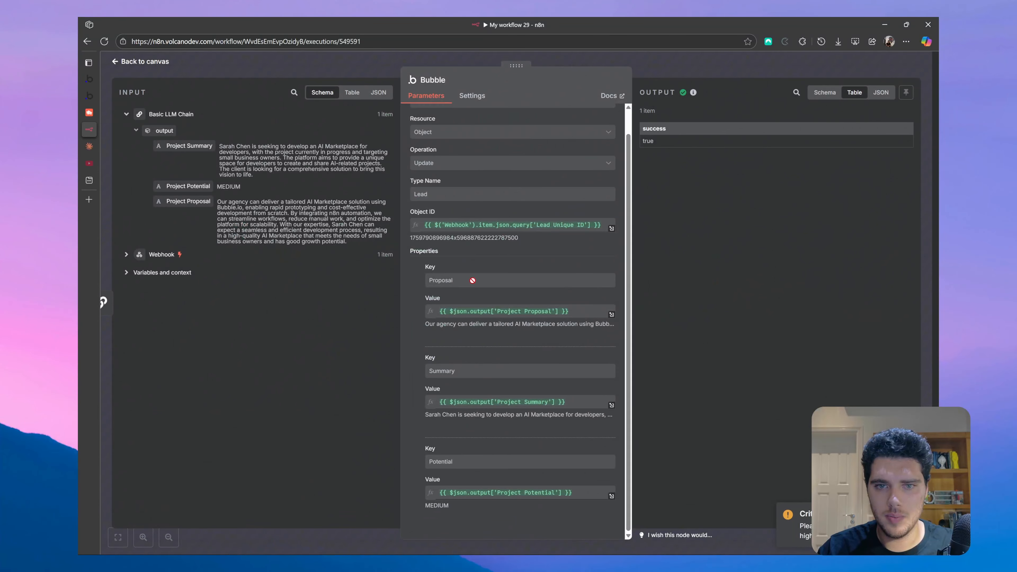
pyautogui.click(161, 63)
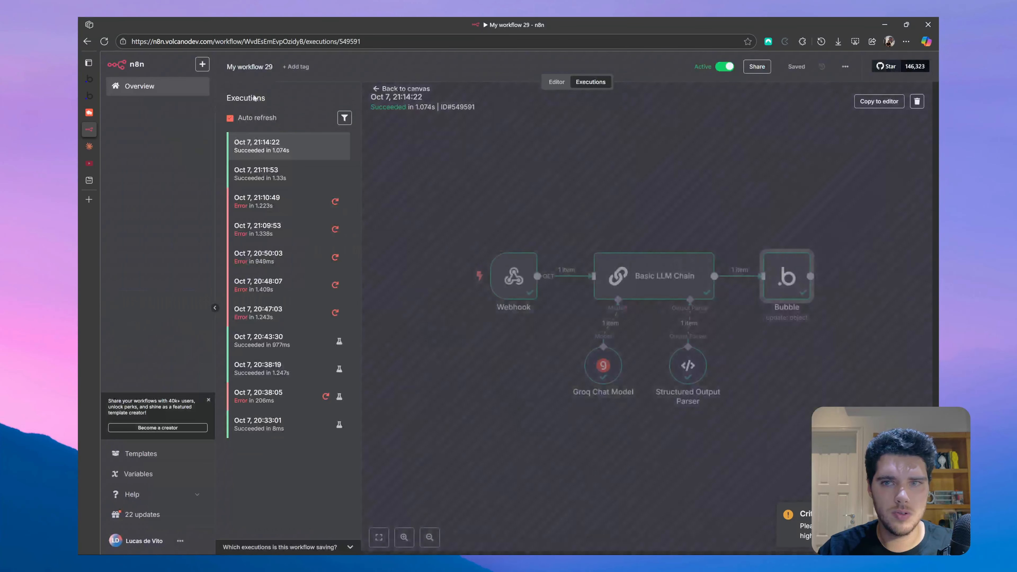
pyautogui.click(96, 116)
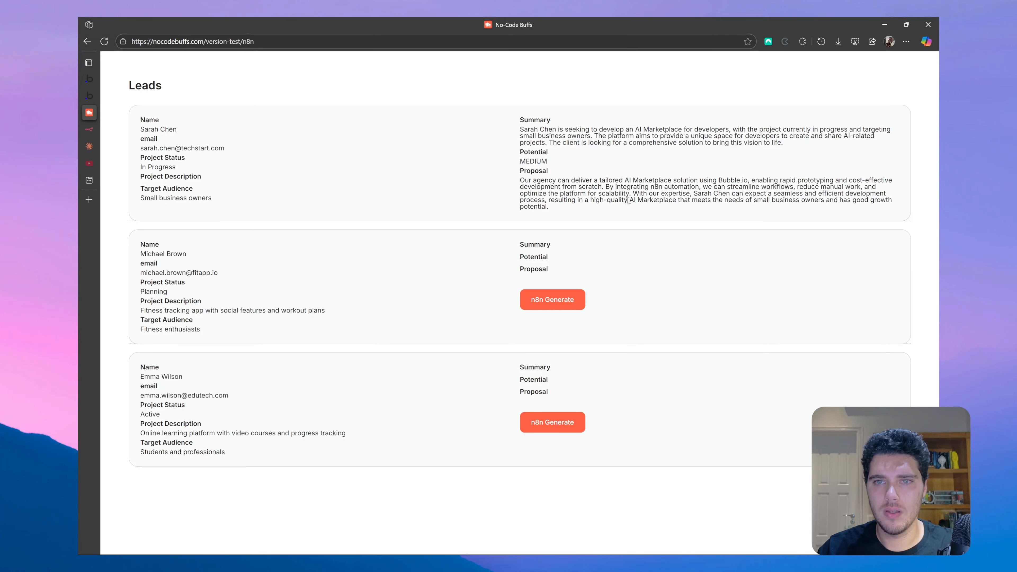
# - Run n8n Generate on the second lead, then on the third lead
pyautogui.click(556, 305)
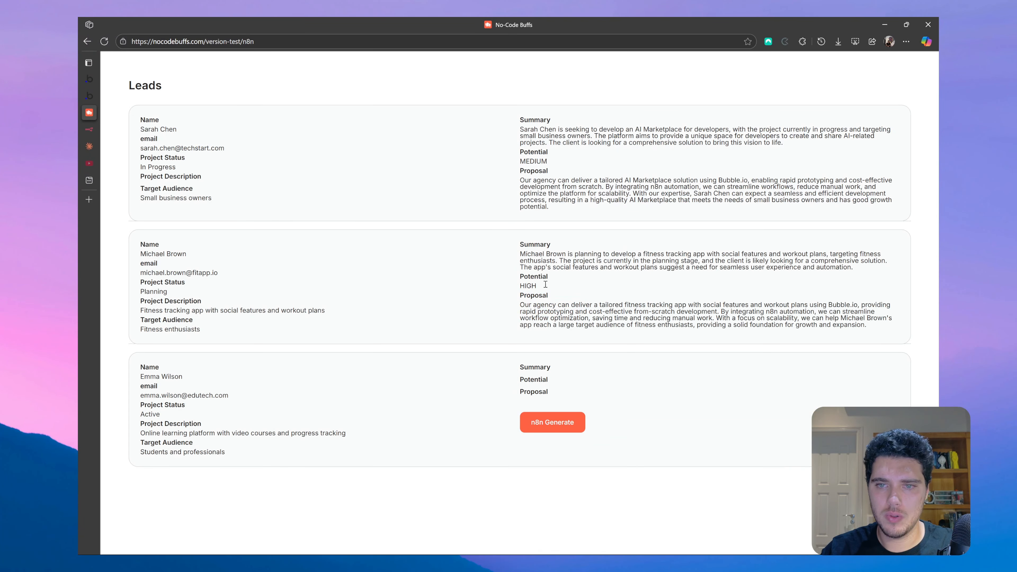
pyautogui.click(561, 423)
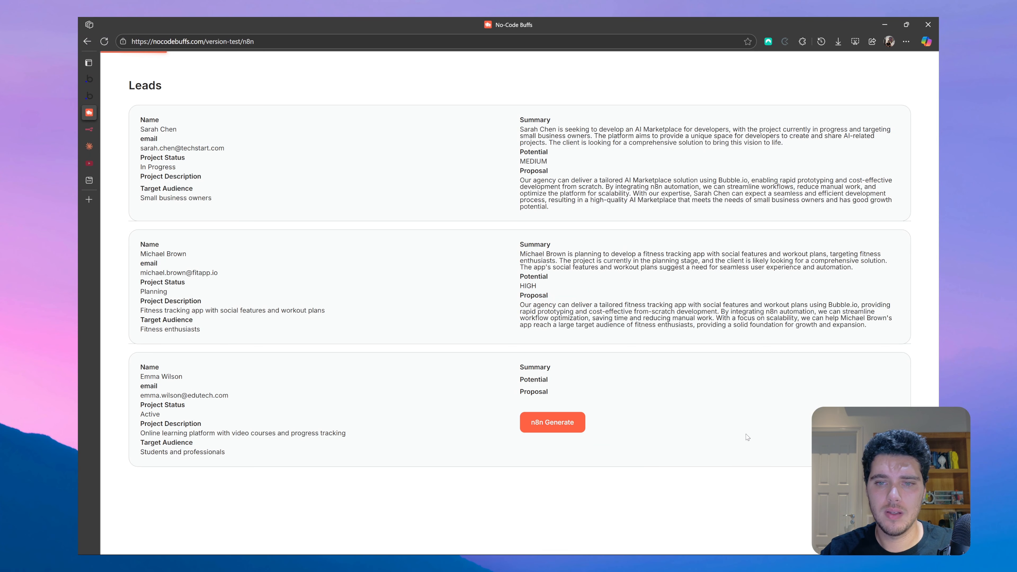